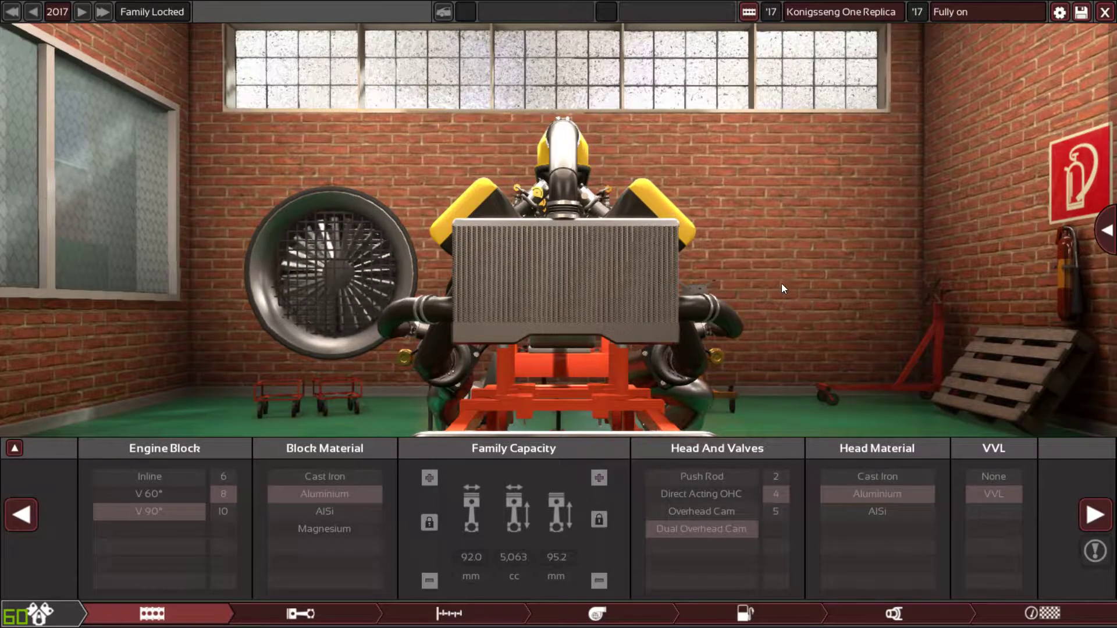
# Orbit around the engine, move on to the bottom-end parts and display the stats and power curve.
pyautogui.moveTo(781, 283); pyautogui.dragTo(784, 280)
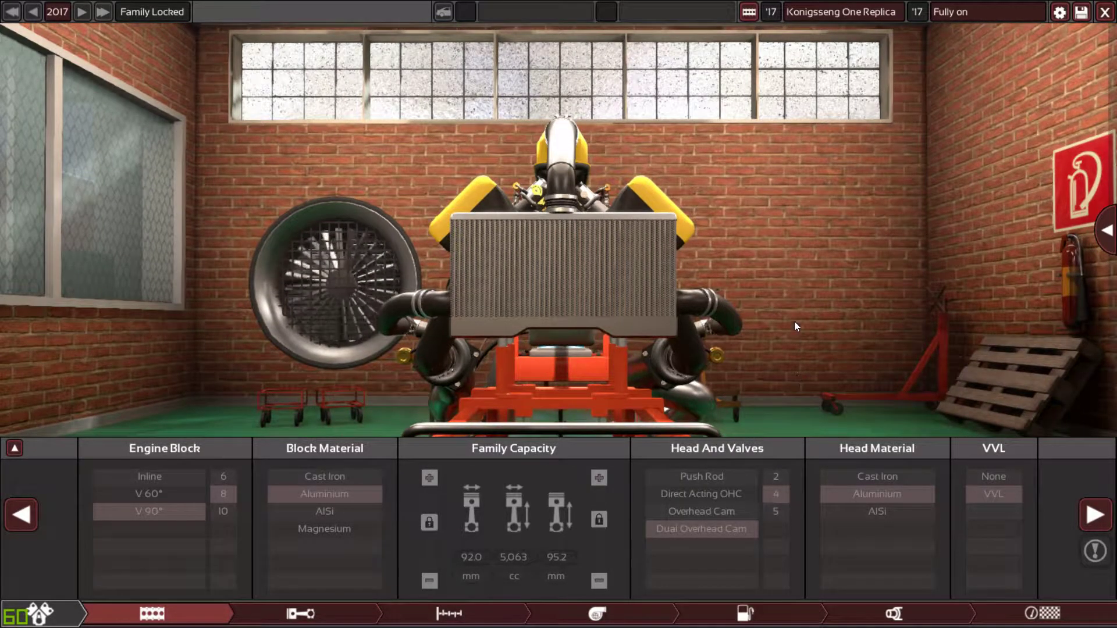
pyautogui.moveTo(794, 313)
pyautogui.mouseDown()
pyautogui.moveTo(489, 404)
pyautogui.moveTo(636, 298)
pyautogui.mouseUp()
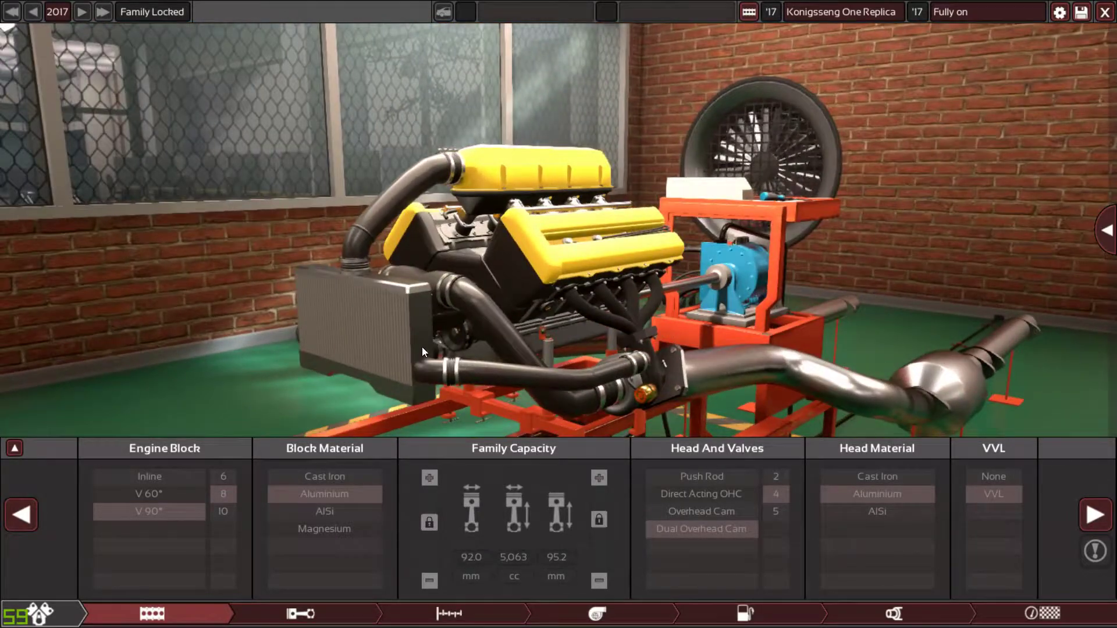
pyautogui.moveTo(423, 348); pyautogui.dragTo(499, 347)
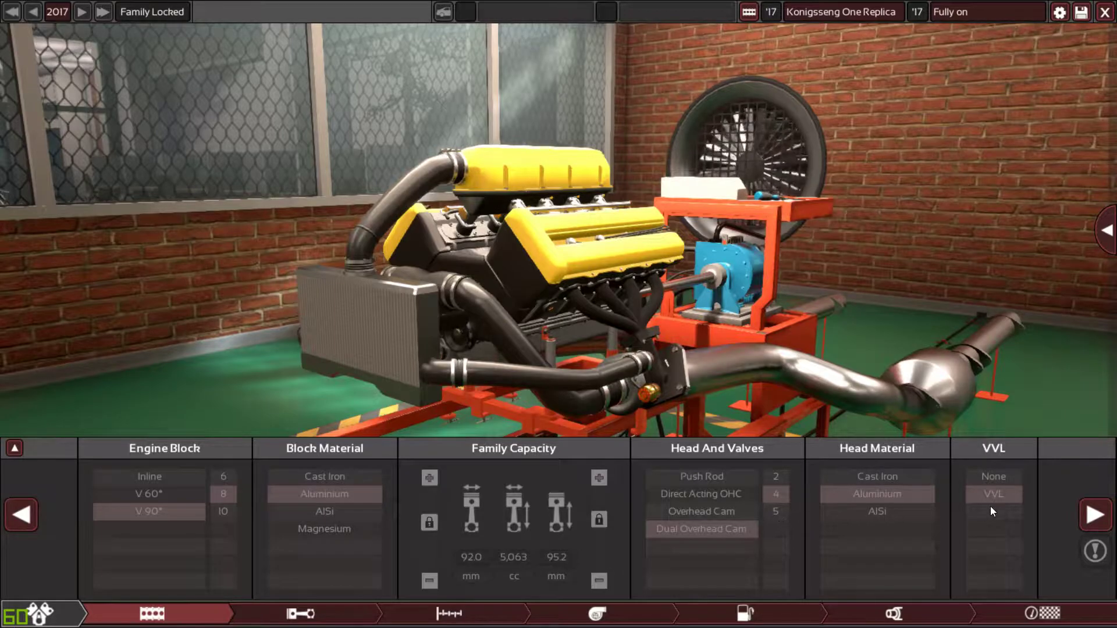
pyautogui.click(1084, 515)
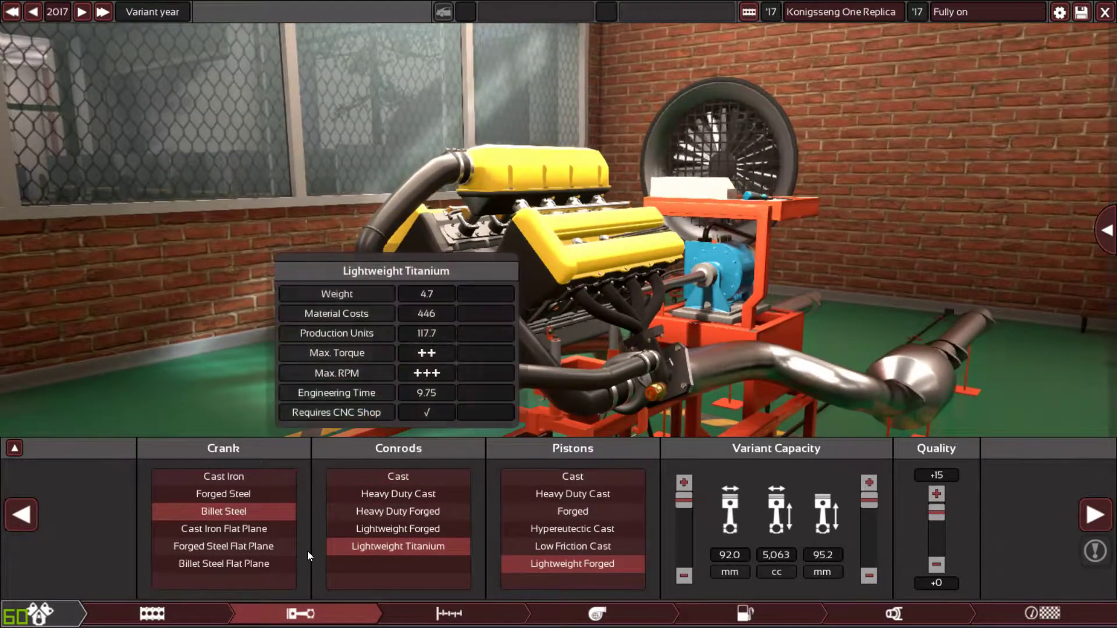
pyautogui.moveTo(259, 567)
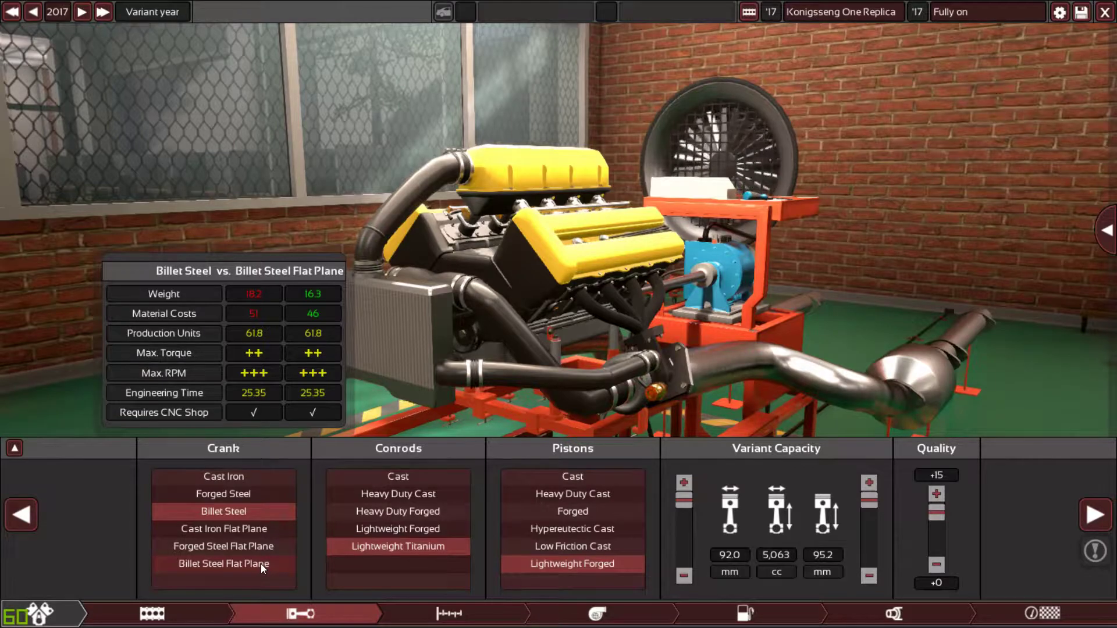
pyautogui.click(16, 447)
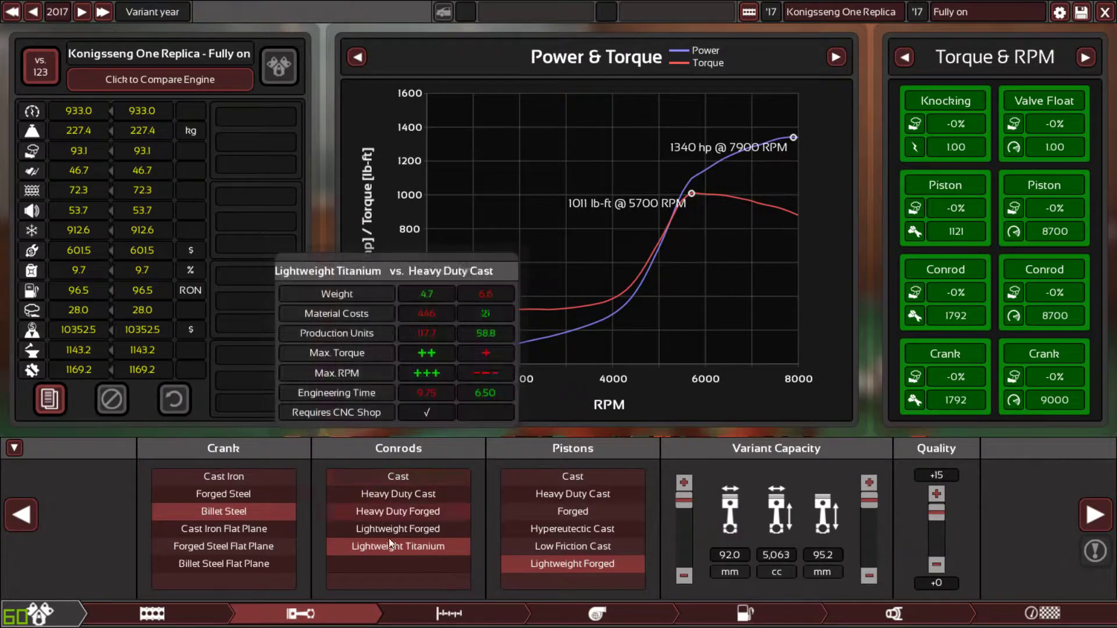
# Fit the Billet Steel Flat Plane crank, briefly comparing Billet Steel, for 1345 hp at 7800 RPM.
pyautogui.click(278, 567)
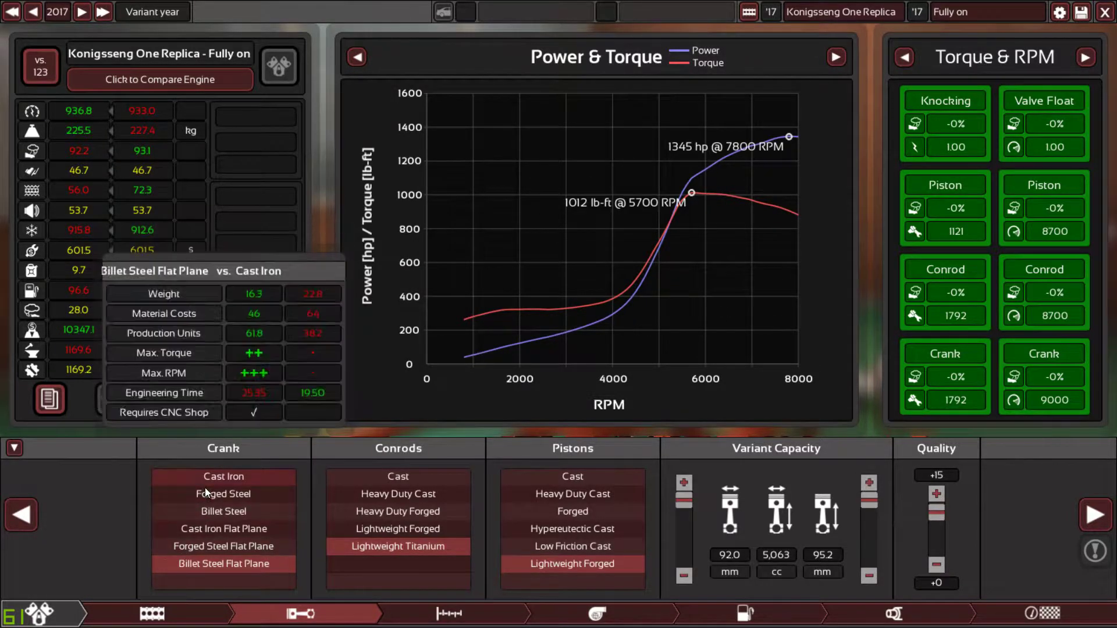
pyautogui.click(207, 504)
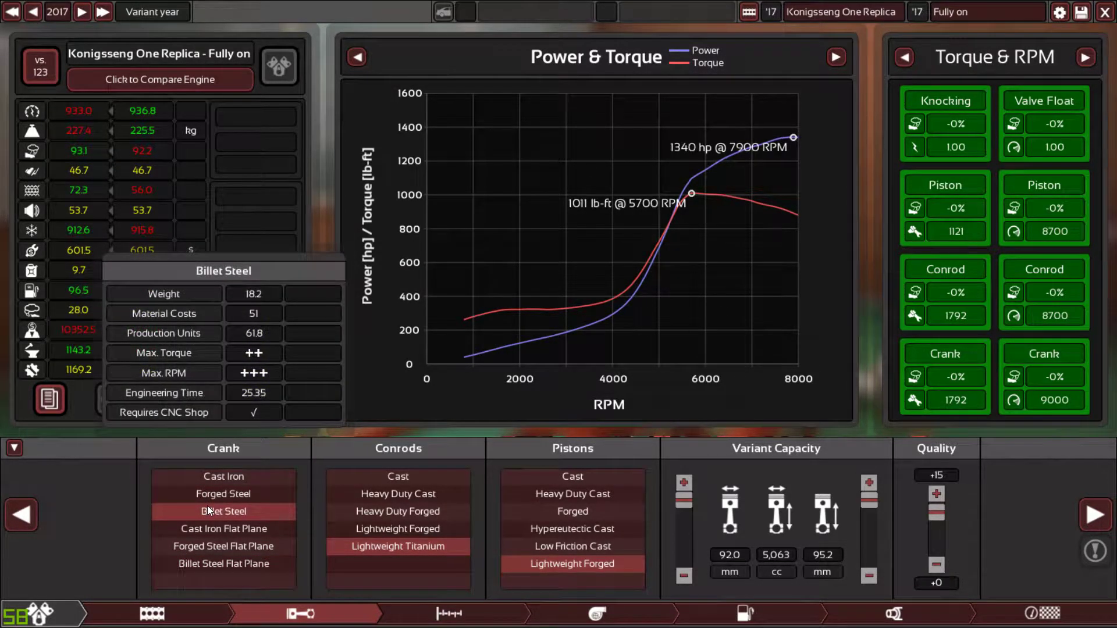
pyautogui.click(213, 563)
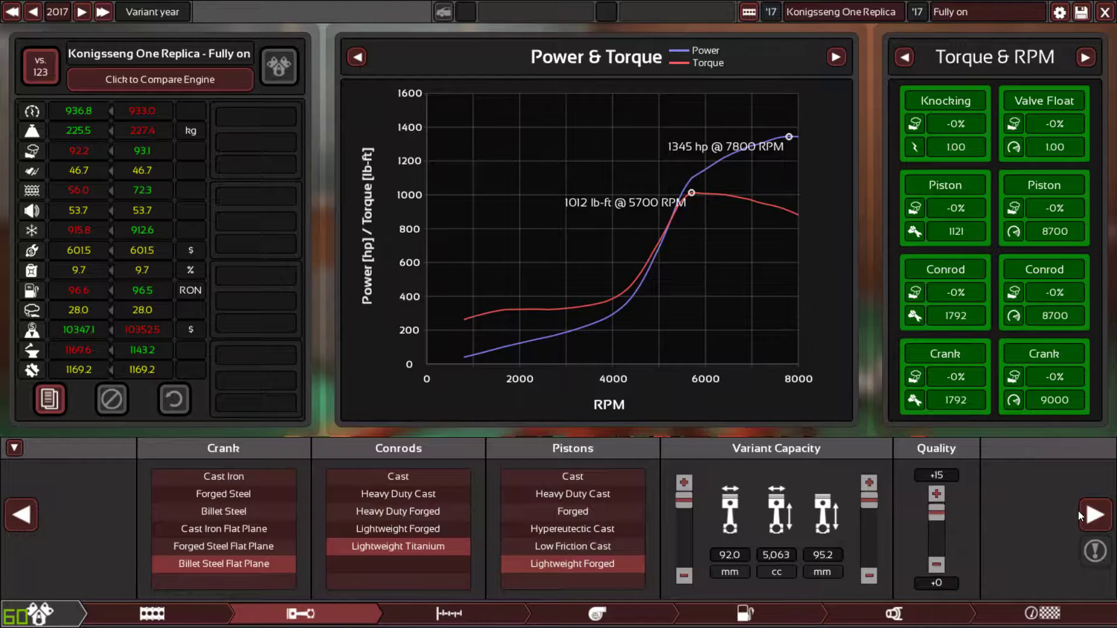
# Switch the fuel system to Direct Injection.
pyautogui.click(1110, 517)
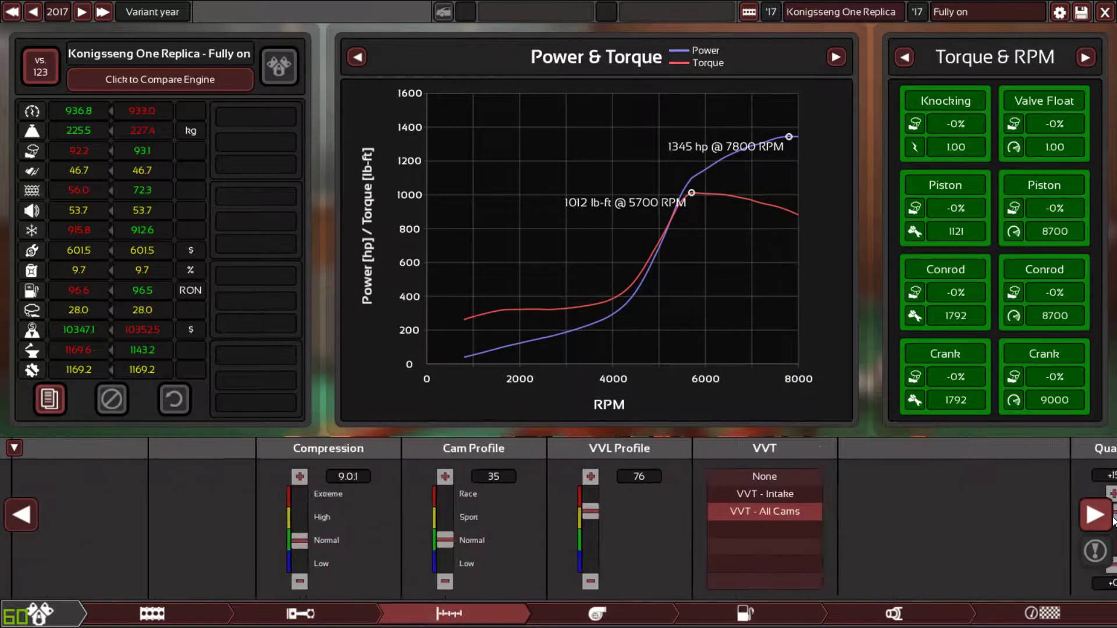
pyautogui.click(736, 619)
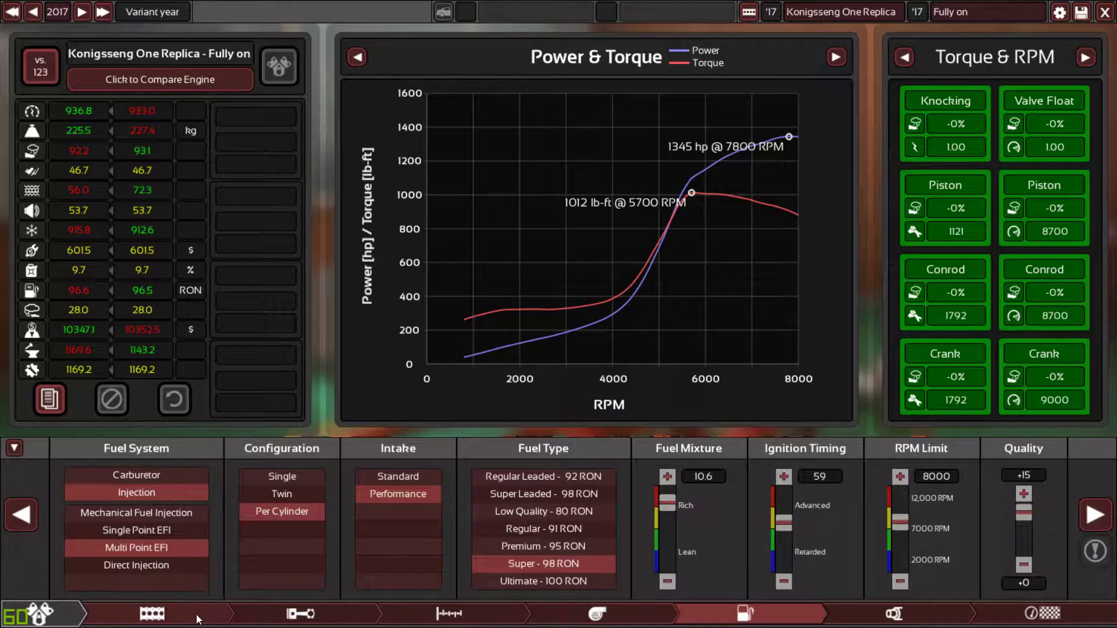
pyautogui.moveTo(154, 568)
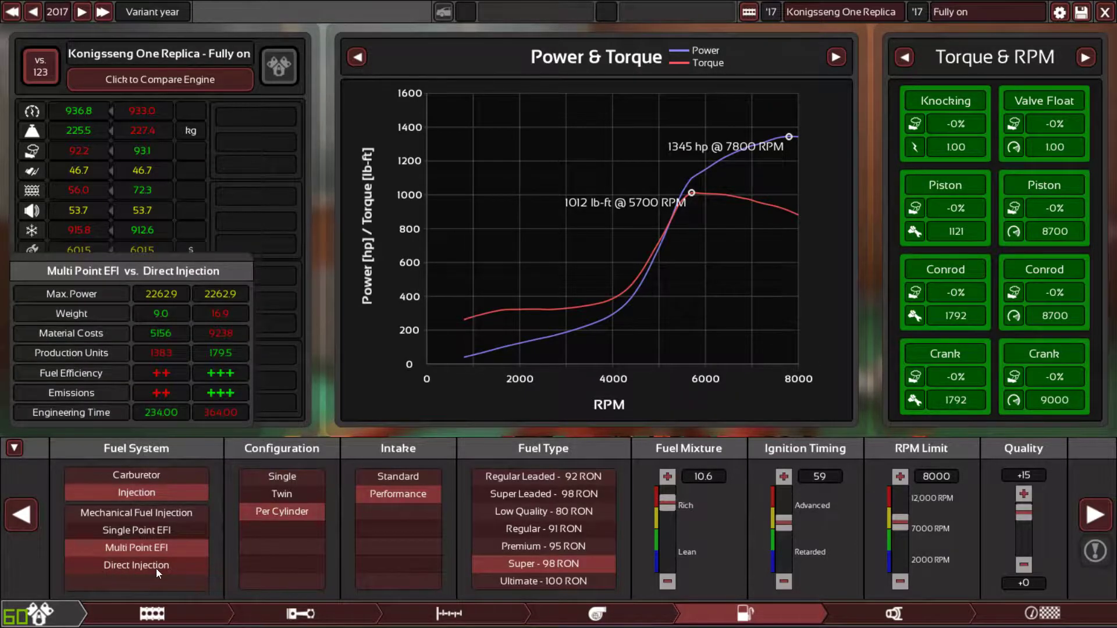
pyautogui.click(157, 567)
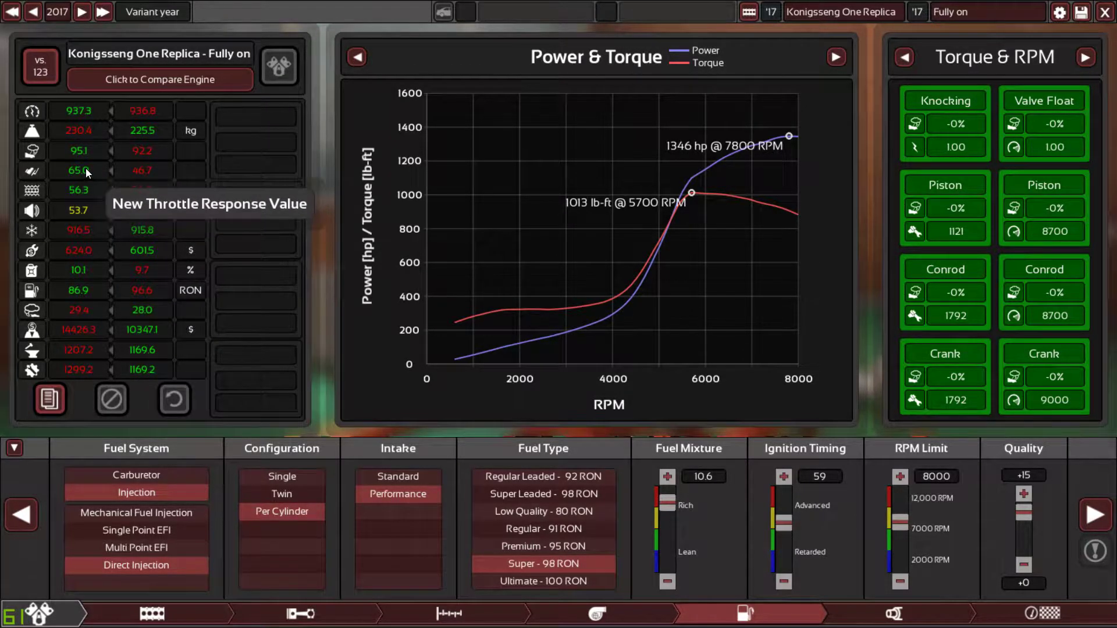
# Richen the fuel mixture from 10.6 to 10.0, lifting output to 1362 hp.
pyautogui.moveTo(381, 541)
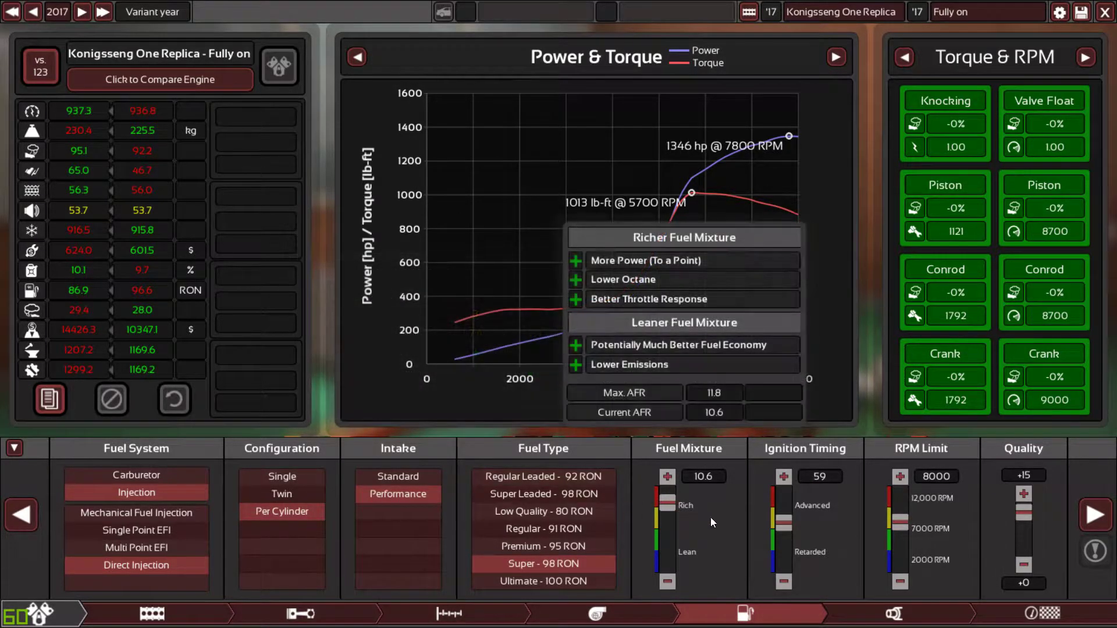
pyautogui.scroll(2, 674, 537)
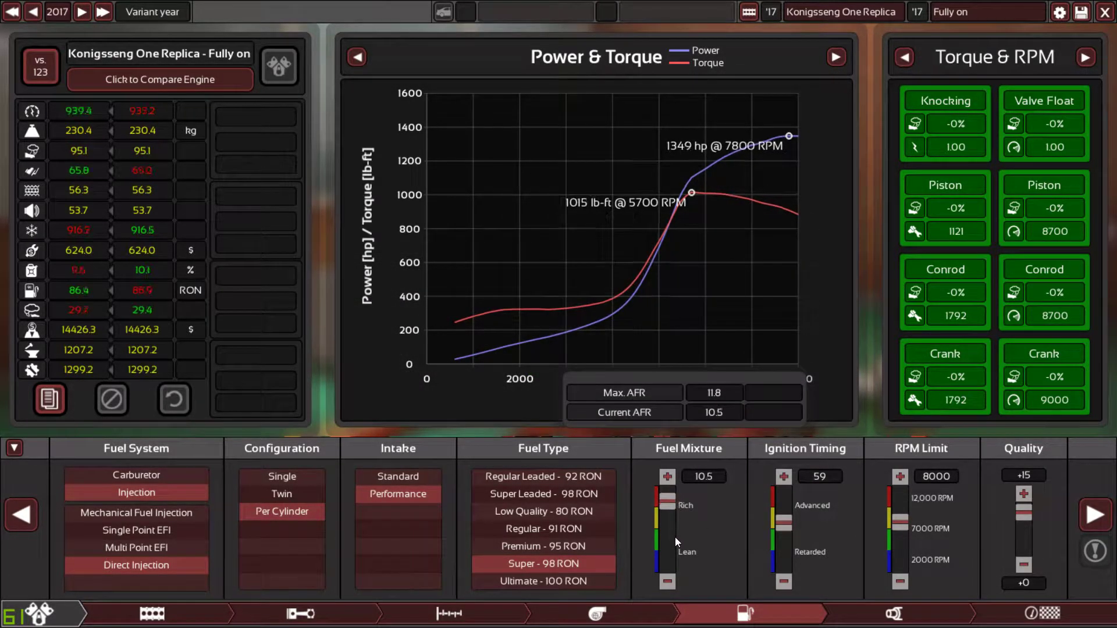
pyautogui.scroll(4, 675, 536)
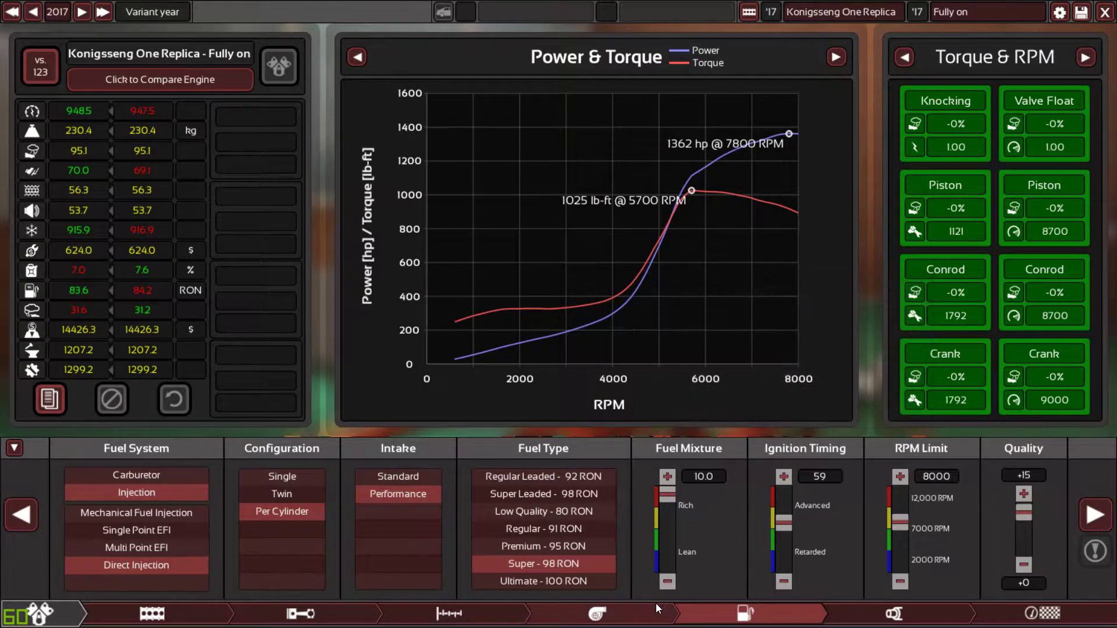
# Raise VVL profile from 76 to 83 with cam profile left at 35, for 1403 hp at 8000 RPM.
pyautogui.click(839, 607)
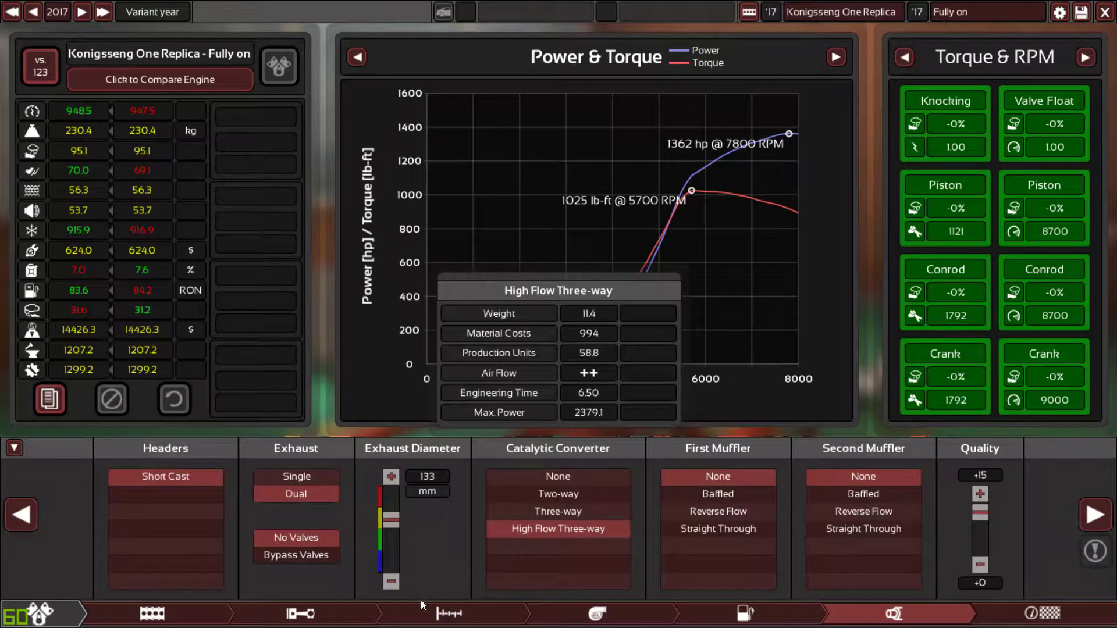
pyautogui.click(421, 608)
pyautogui.scroll(1, 442, 519)
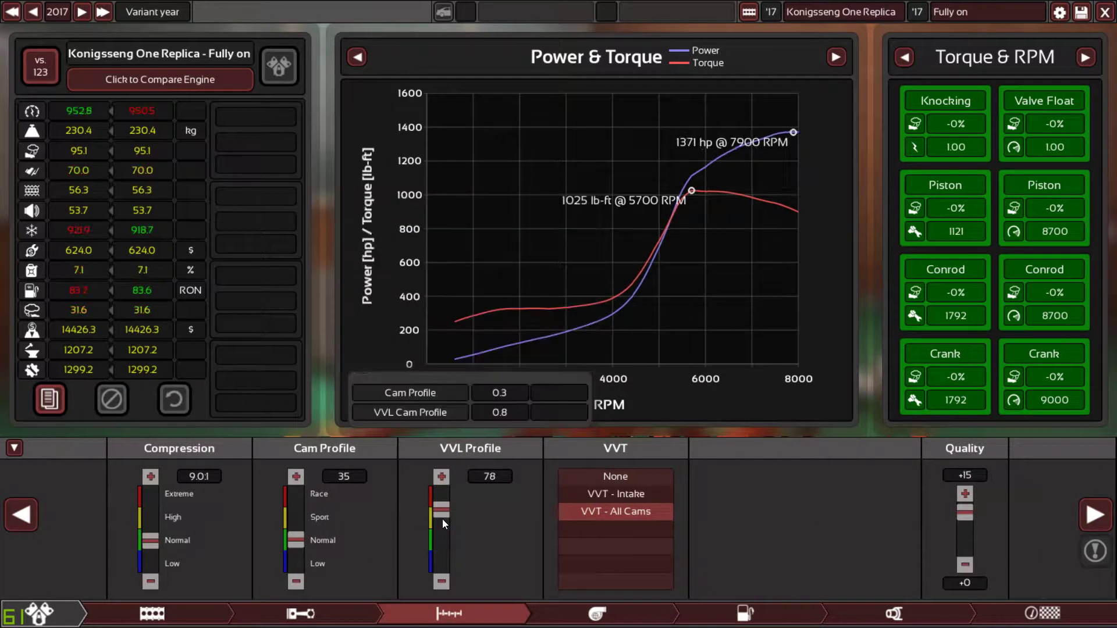
pyautogui.scroll(6, 442, 518)
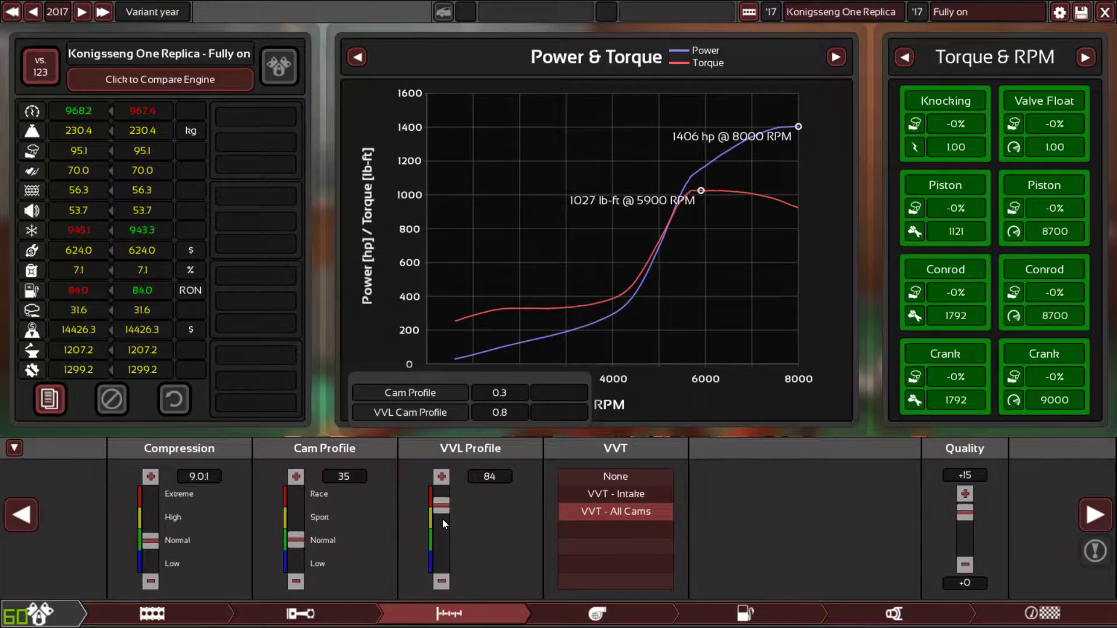
pyautogui.scroll(4, 442, 520)
pyautogui.scroll(-4, 442, 519)
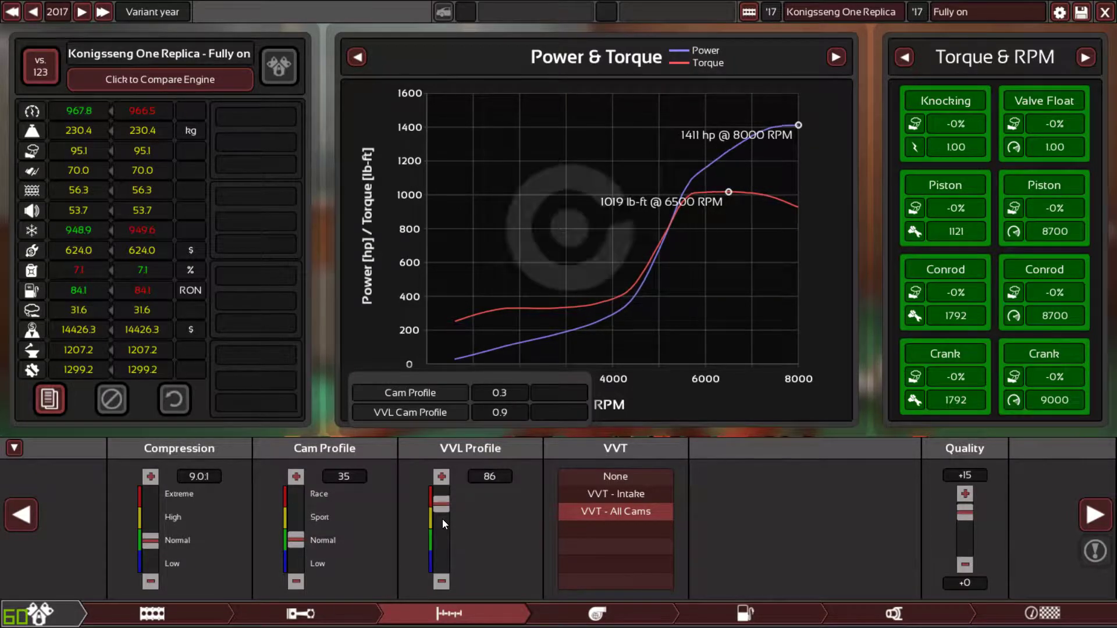
pyautogui.scroll(-3, 442, 520)
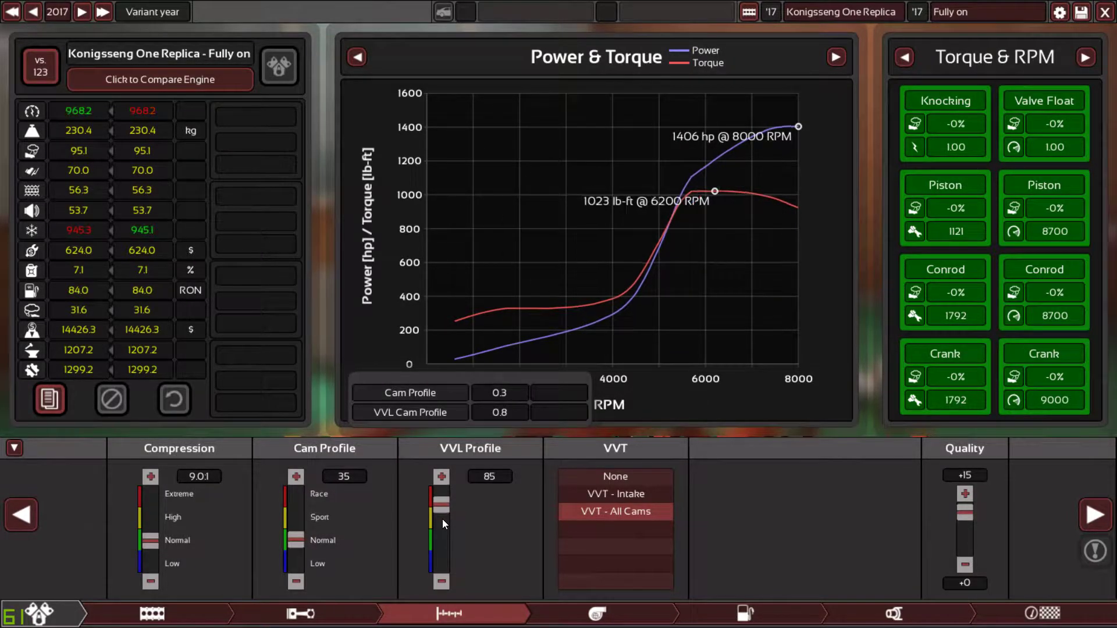
pyautogui.scroll(1, 443, 518)
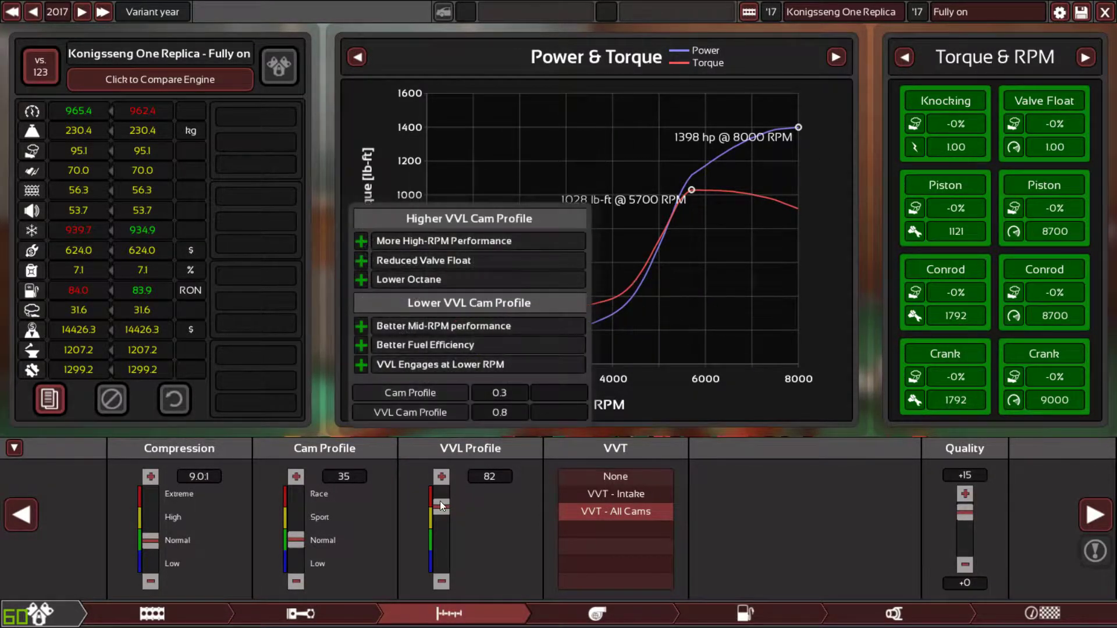
pyautogui.scroll(2, 441, 503)
pyautogui.scroll(-1, 440, 503)
pyautogui.scroll(1, 440, 503)
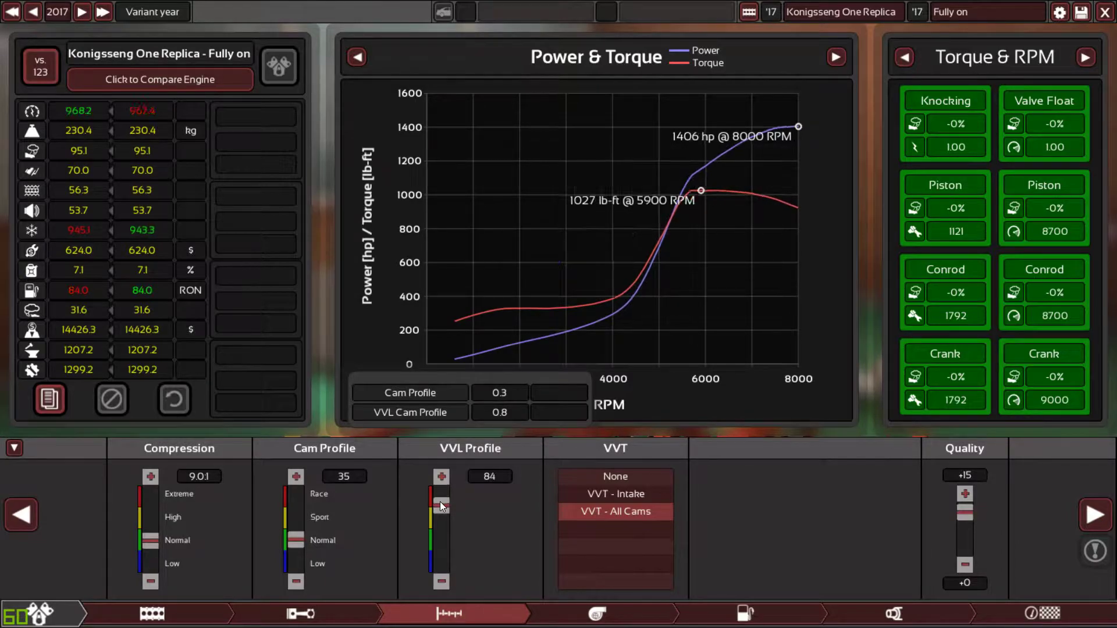
pyautogui.scroll(-1, 440, 504)
pyautogui.scroll(1, 440, 502)
pyautogui.scroll(-1, 440, 502)
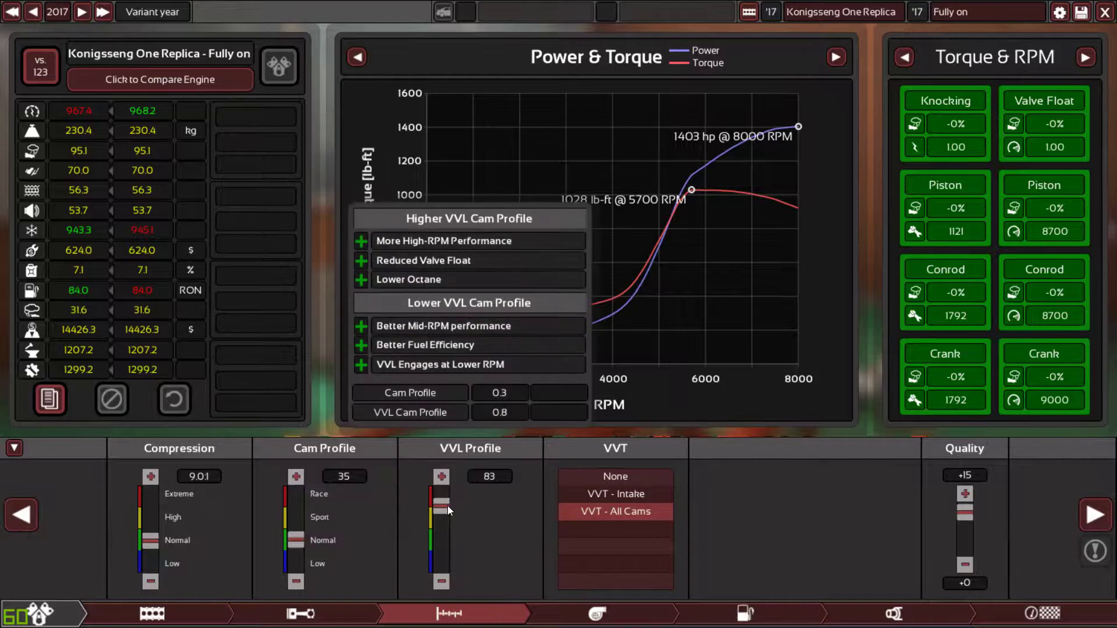
pyautogui.scroll(1, 448, 505)
pyautogui.scroll(-1, 448, 505)
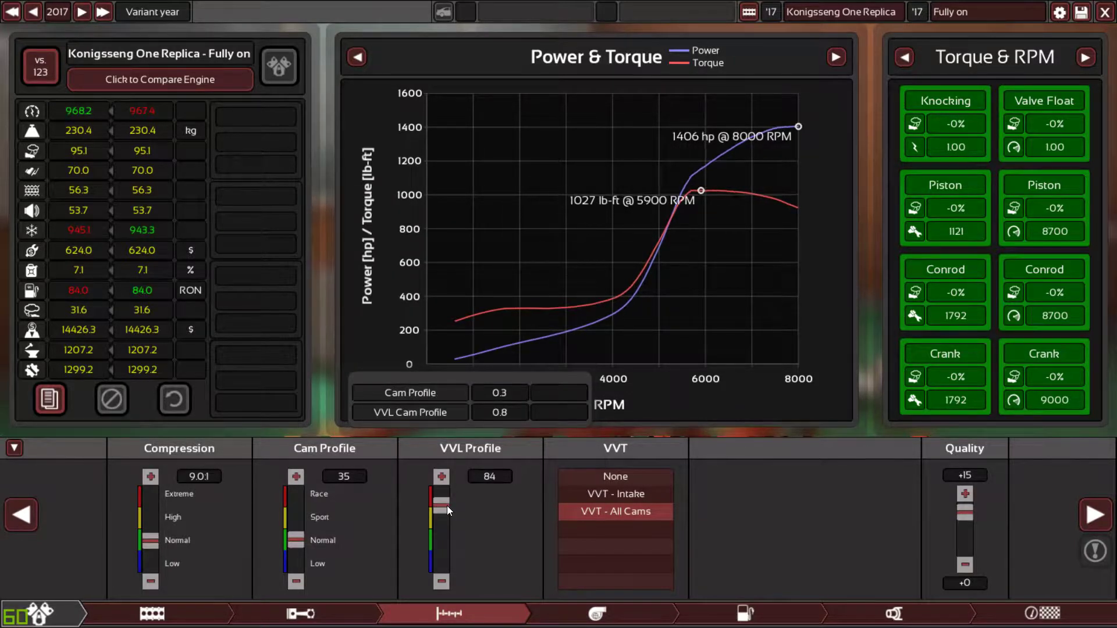
pyautogui.scroll(-1, 448, 505)
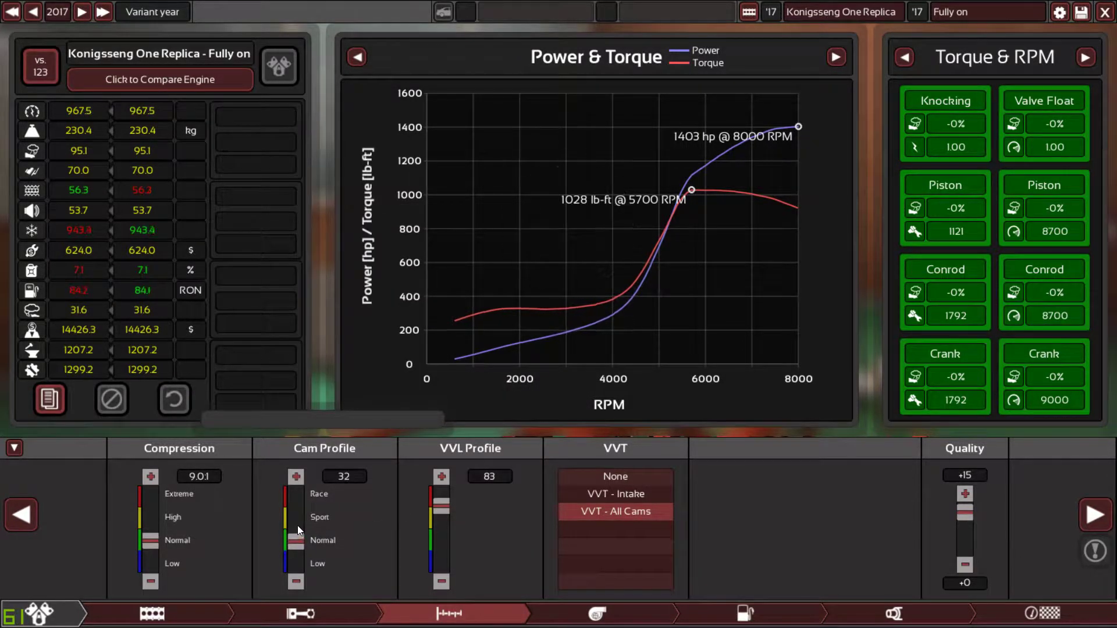
pyautogui.scroll(2, 298, 525)
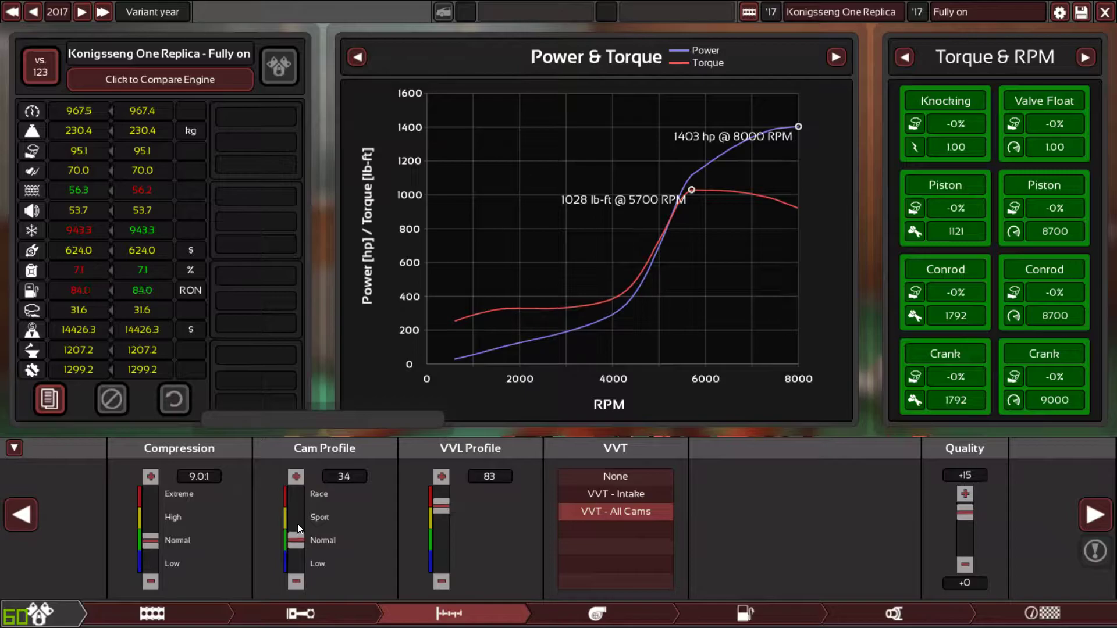
pyautogui.scroll(1, 298, 524)
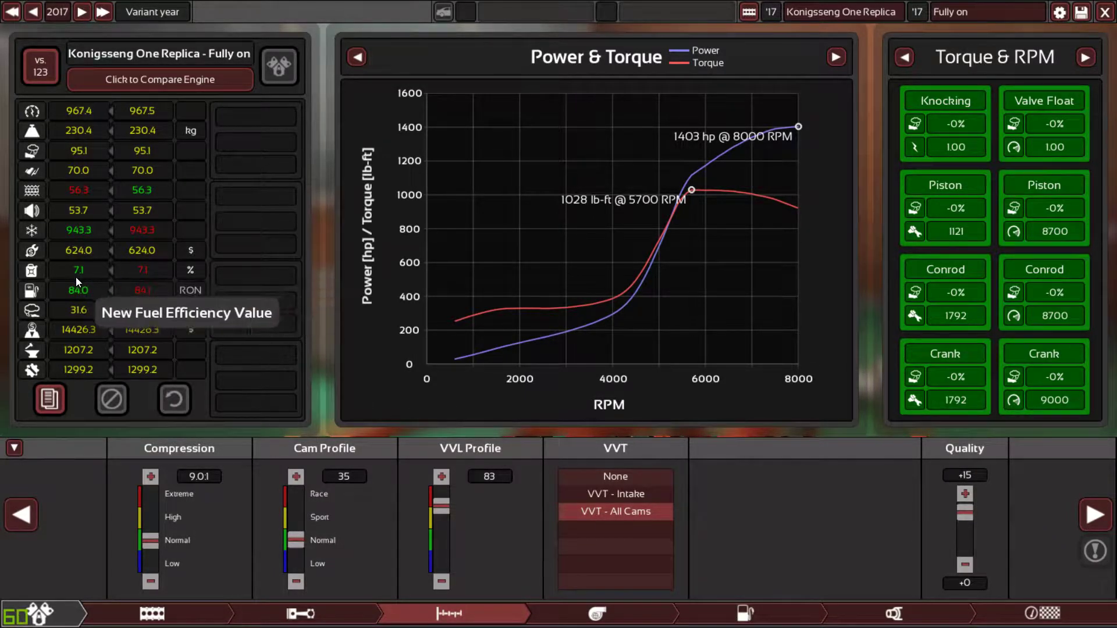
pyautogui.moveTo(301, 558)
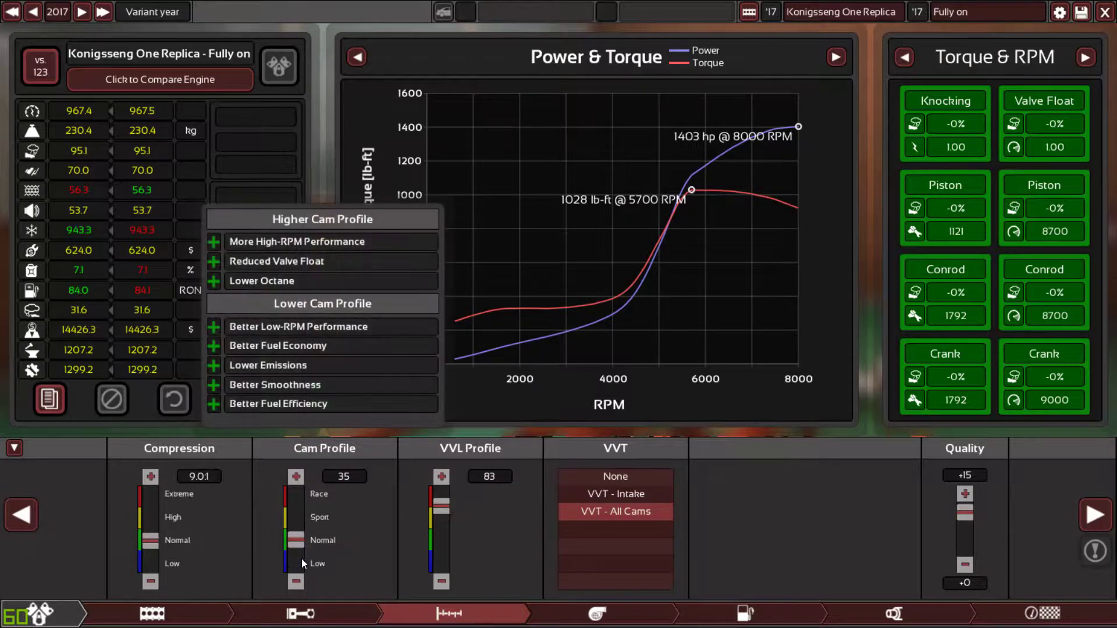
pyautogui.scroll(-1, 301, 559)
pyautogui.scroll(1, 303, 556)
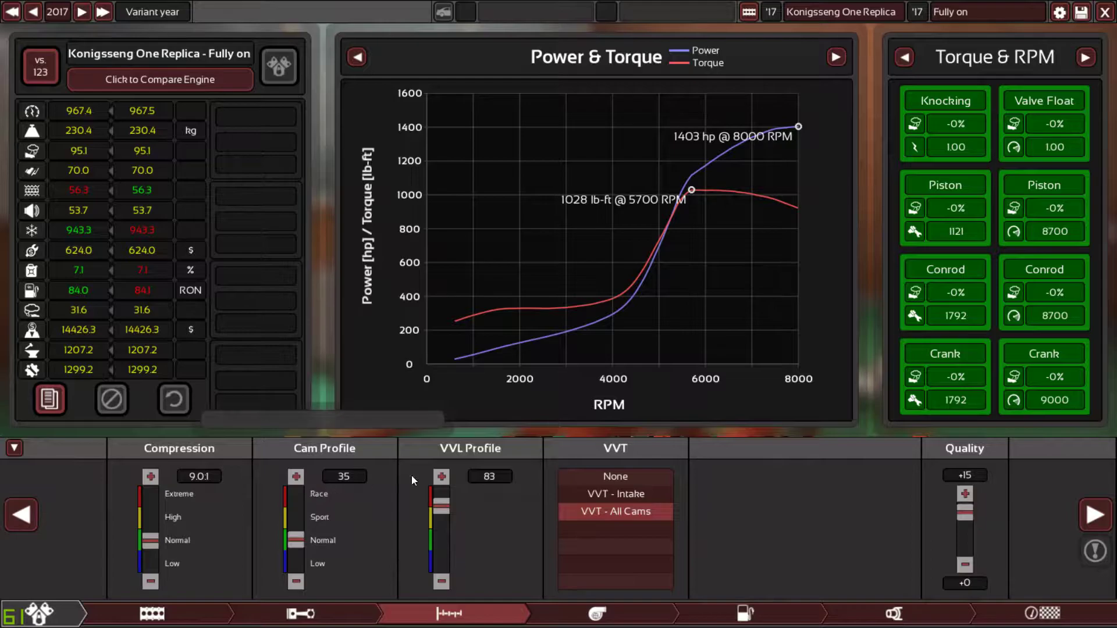
# Advance the ignition timing to 100.
pyautogui.click(732, 612)
pyautogui.moveTo(778, 566)
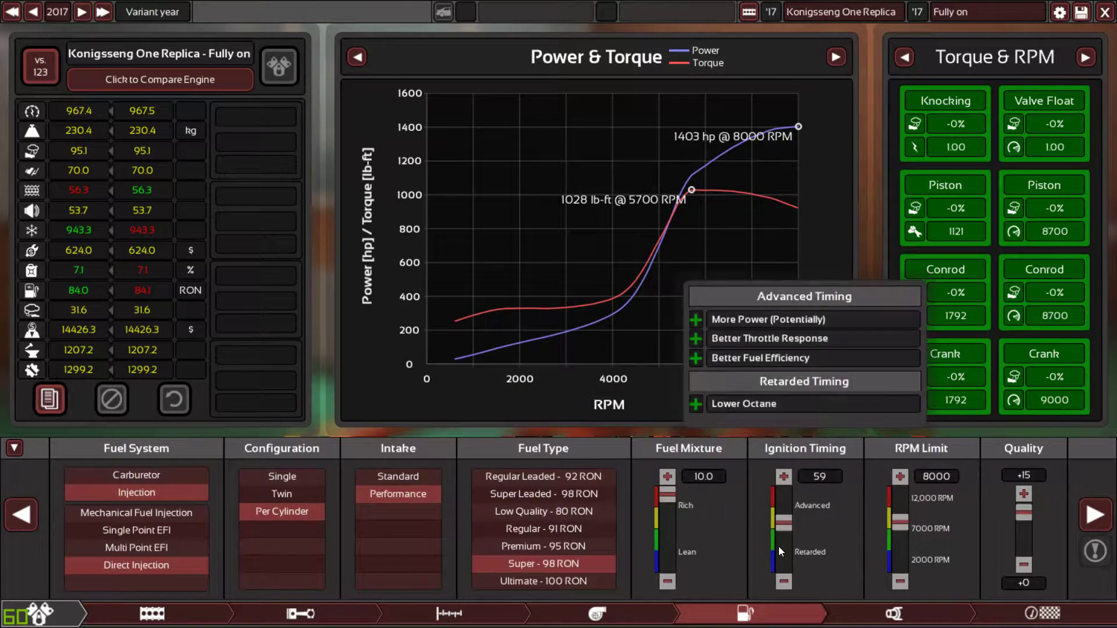
pyautogui.scroll(4, 778, 546)
pyautogui.scroll(8, 778, 546)
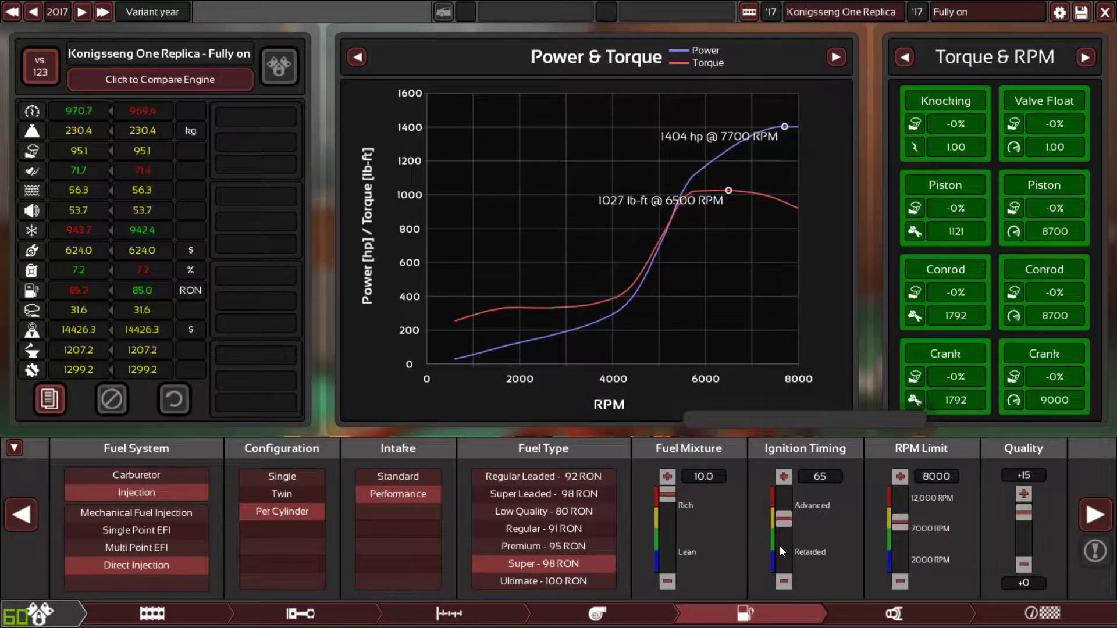
pyautogui.scroll(1, 780, 547)
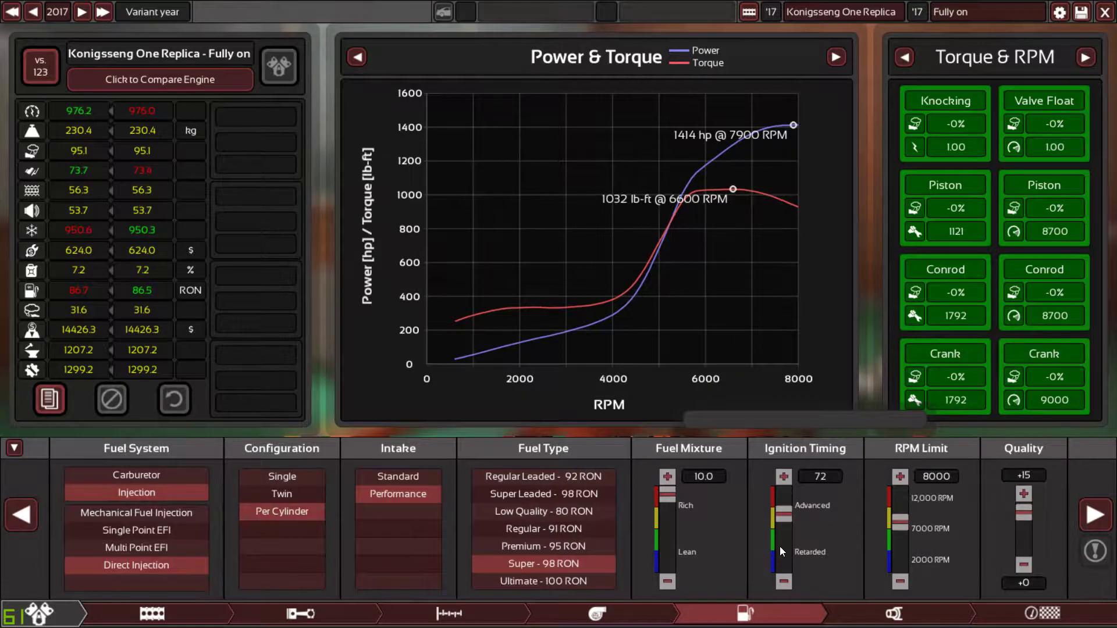
# Raise the RPM limit to 8500, reaching about 1465 hp at 8500 RPM.
pyautogui.moveTo(899, 533)
pyautogui.scroll(5, 899, 533)
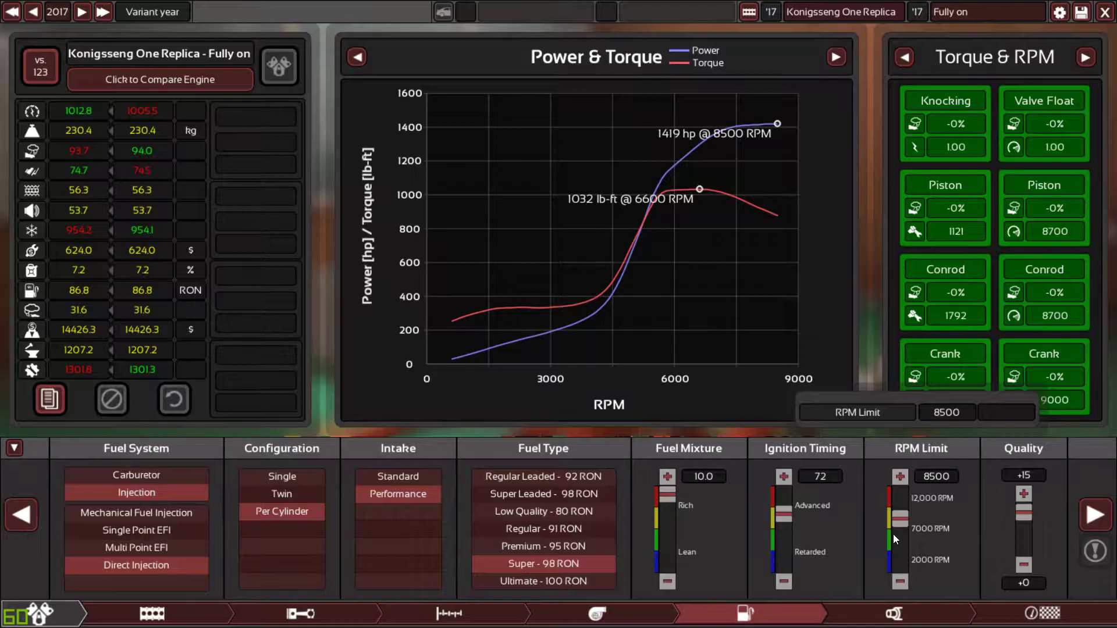
pyautogui.scroll(3, 783, 507)
pyautogui.scroll(8, 782, 507)
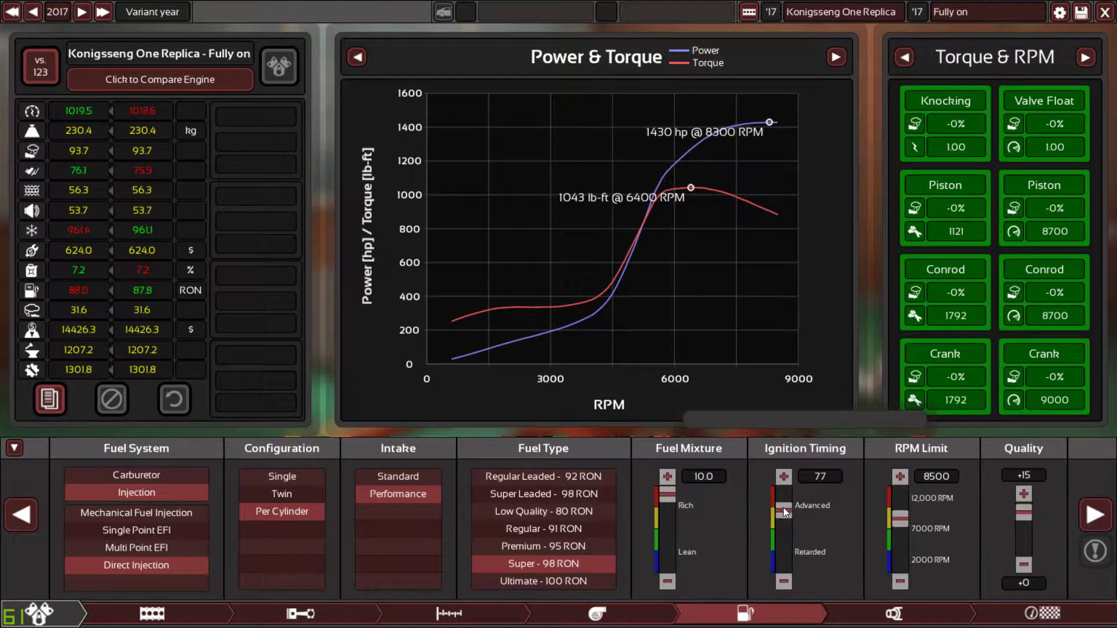
pyautogui.scroll(11, 785, 508)
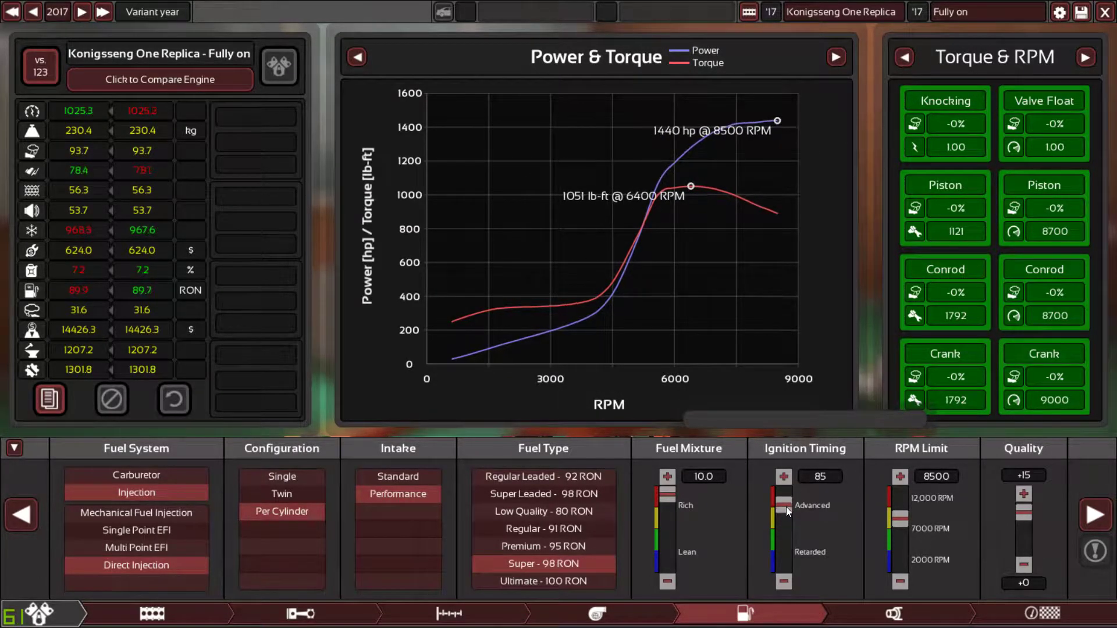
pyautogui.scroll(4, 787, 507)
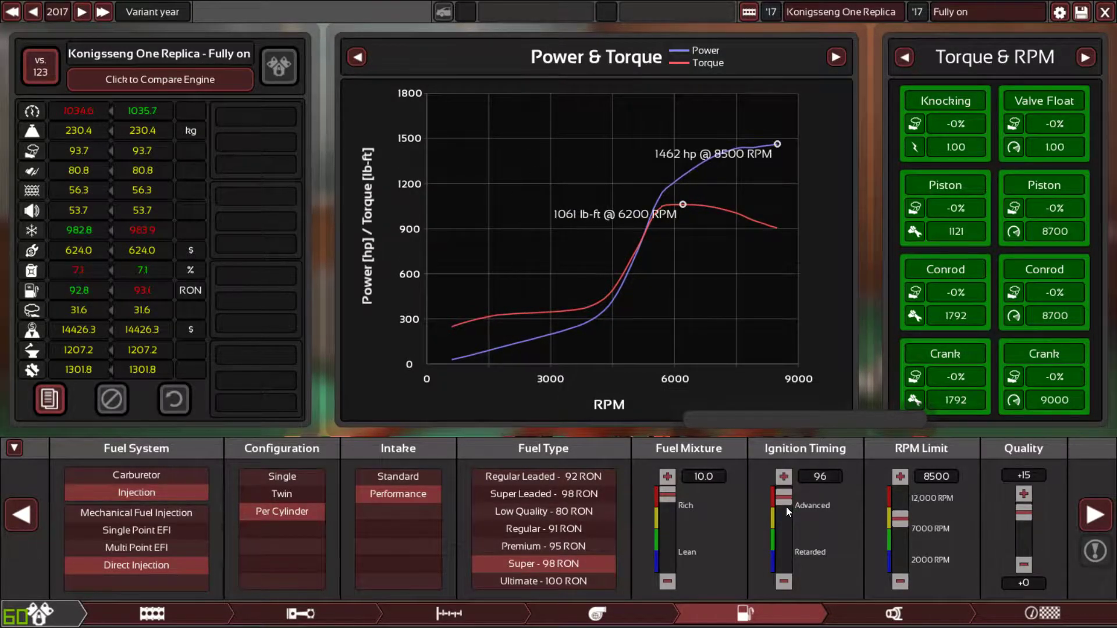
pyautogui.scroll(2, 786, 507)
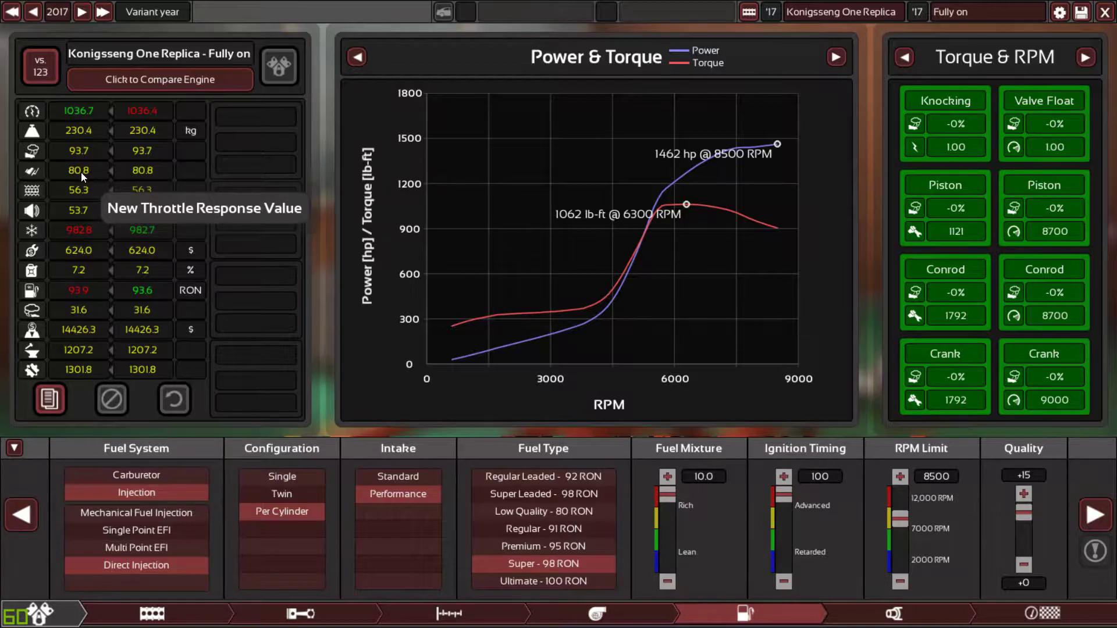
# Try exhaust diameters of 133 mm and 140 mm, settling back on 146 mm.
pyautogui.click(911, 623)
pyautogui.click(388, 543)
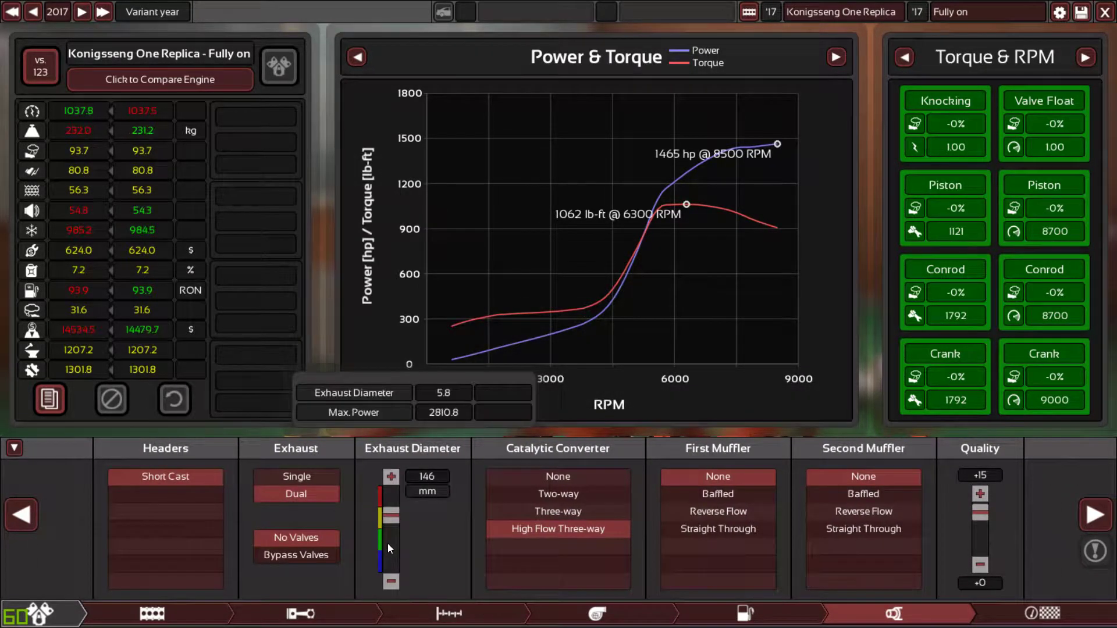
pyautogui.click(387, 543)
pyautogui.click(387, 543)
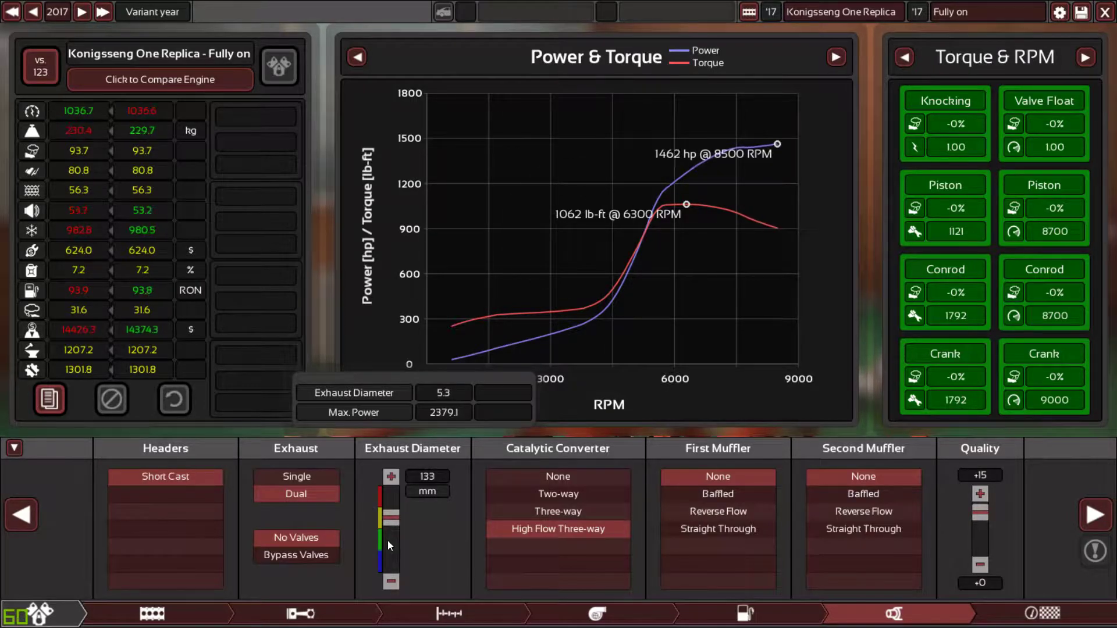
pyautogui.click(388, 540)
pyautogui.click(388, 539)
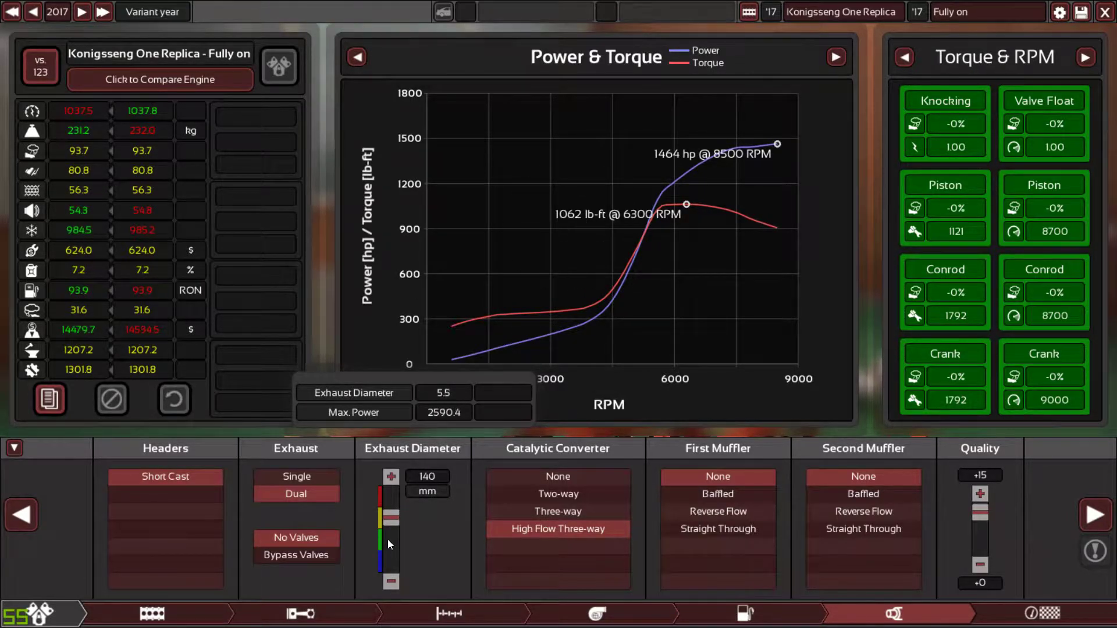
pyautogui.click(388, 538)
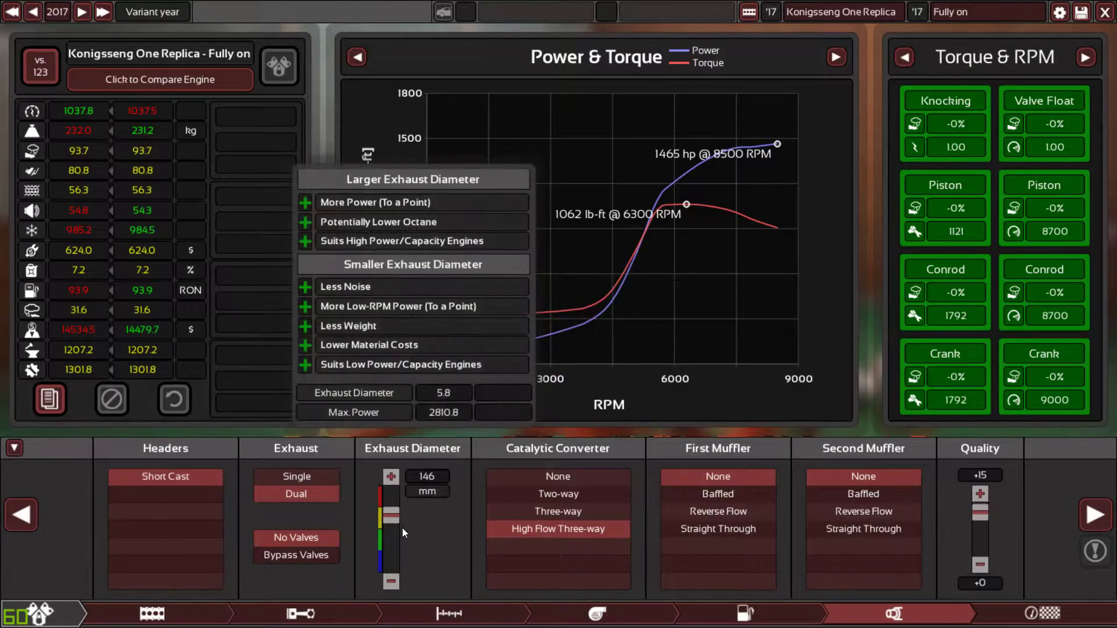
pyautogui.click(729, 621)
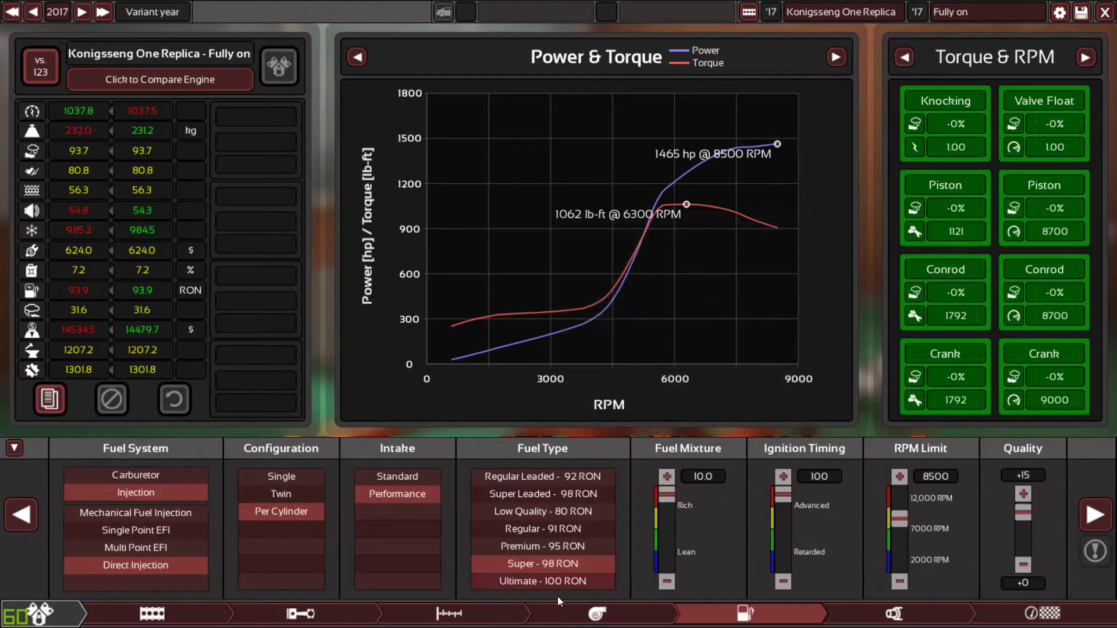
# Set compressor to 71.5 mm, turbine to 70.0 mm, A/R to 1.40 and max boost to 34.1 psi.
pyautogui.click(571, 603)
pyautogui.moveTo(553, 524); pyautogui.dragTo(546, 528)
pyautogui.moveTo(666, 523); pyautogui.dragTo(662, 522)
pyautogui.moveTo(783, 510); pyautogui.dragTo(787, 503)
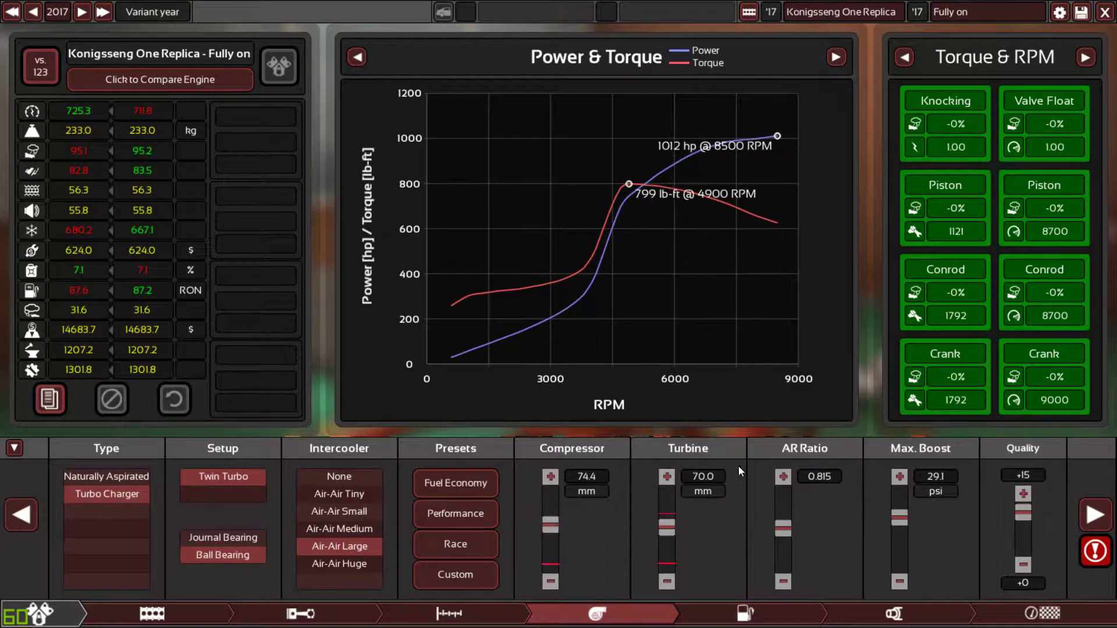
pyautogui.click(776, 499)
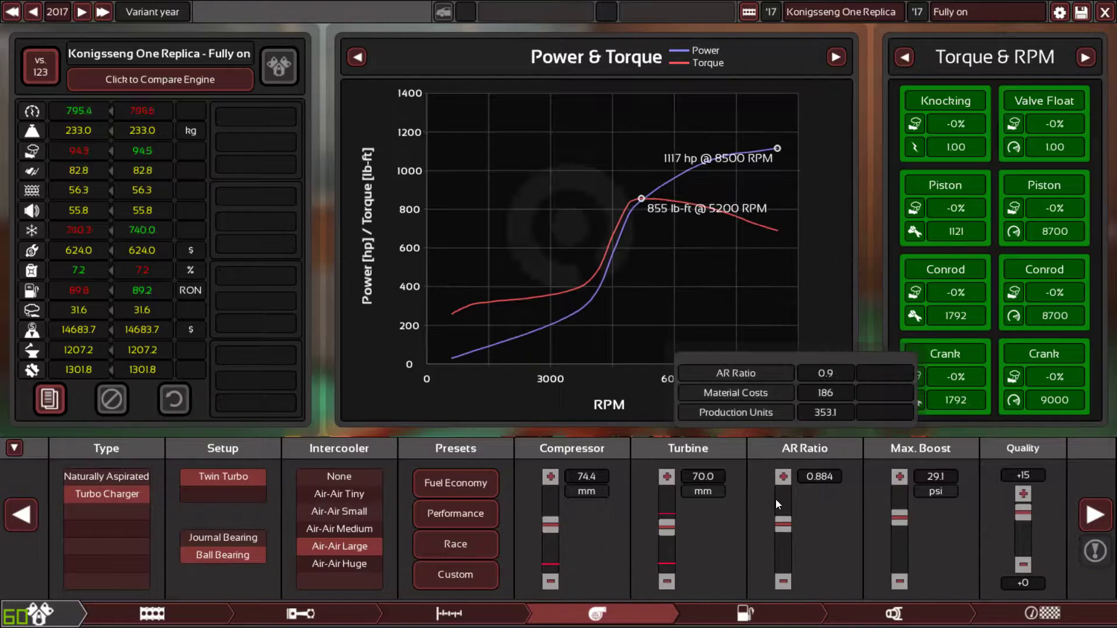
pyautogui.moveTo(776, 498); pyautogui.dragTo(778, 494)
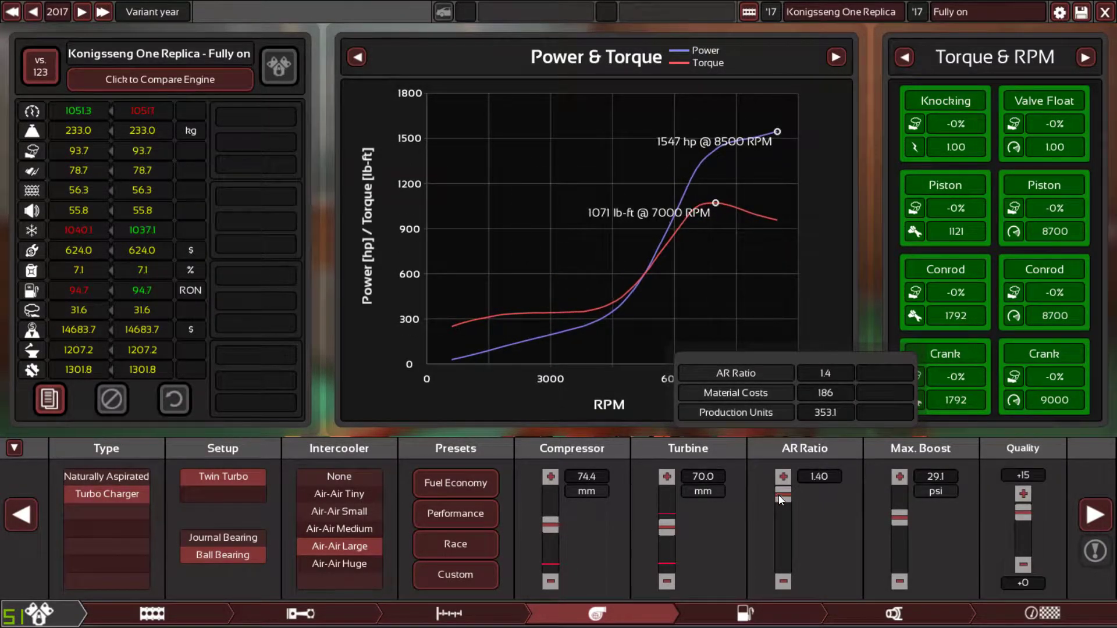
pyautogui.moveTo(904, 551); pyautogui.dragTo(903, 547)
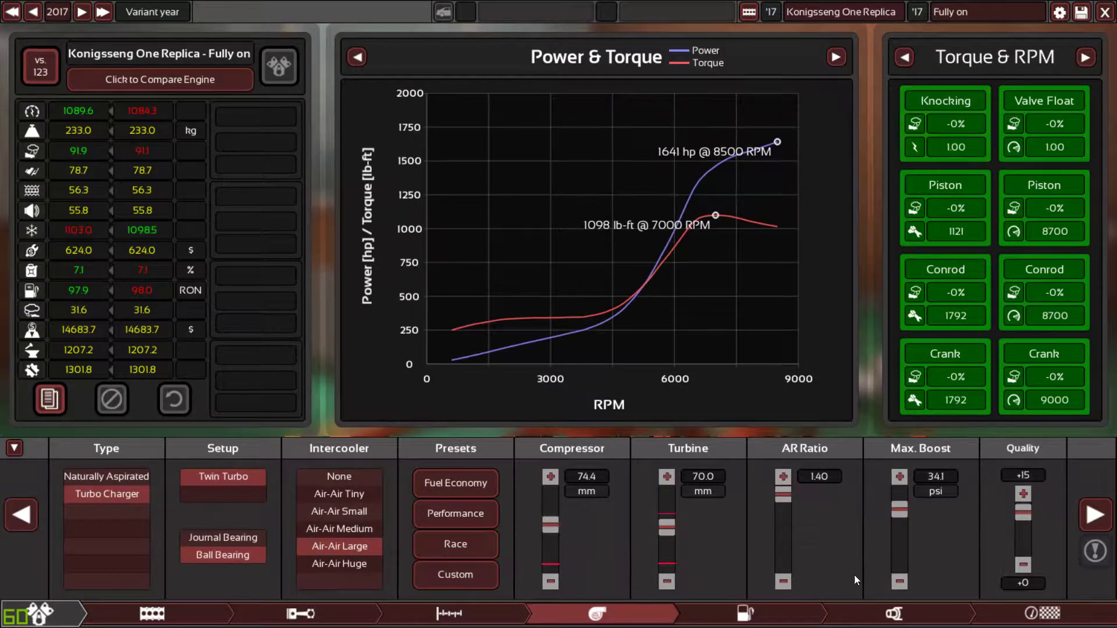
# Raise max boost to 43.5 psi and narrow the turbine to 69.0 mm, reaching 1700 hp.
pyautogui.click(781, 620)
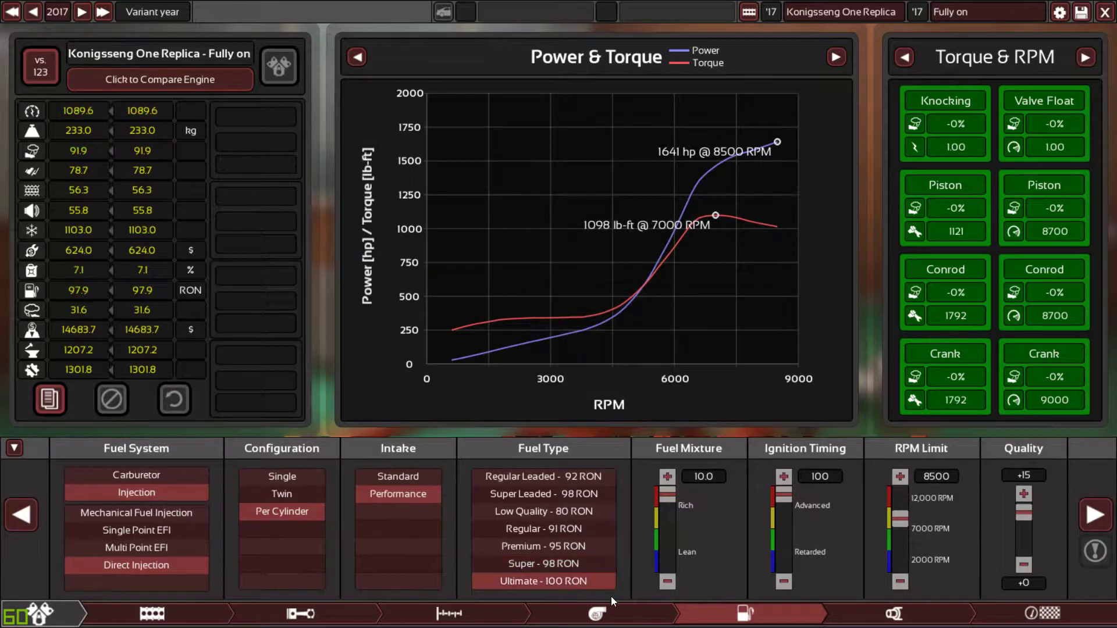
pyautogui.click(618, 611)
pyautogui.moveTo(659, 514)
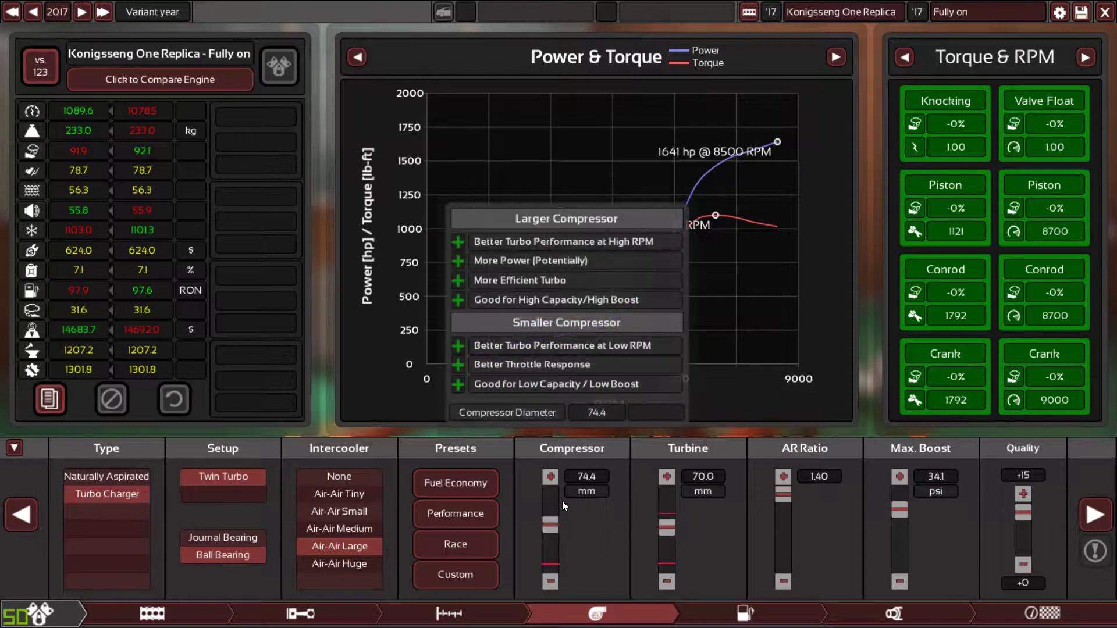
pyautogui.scroll(-2, 556, 500)
pyautogui.scroll(2, 555, 501)
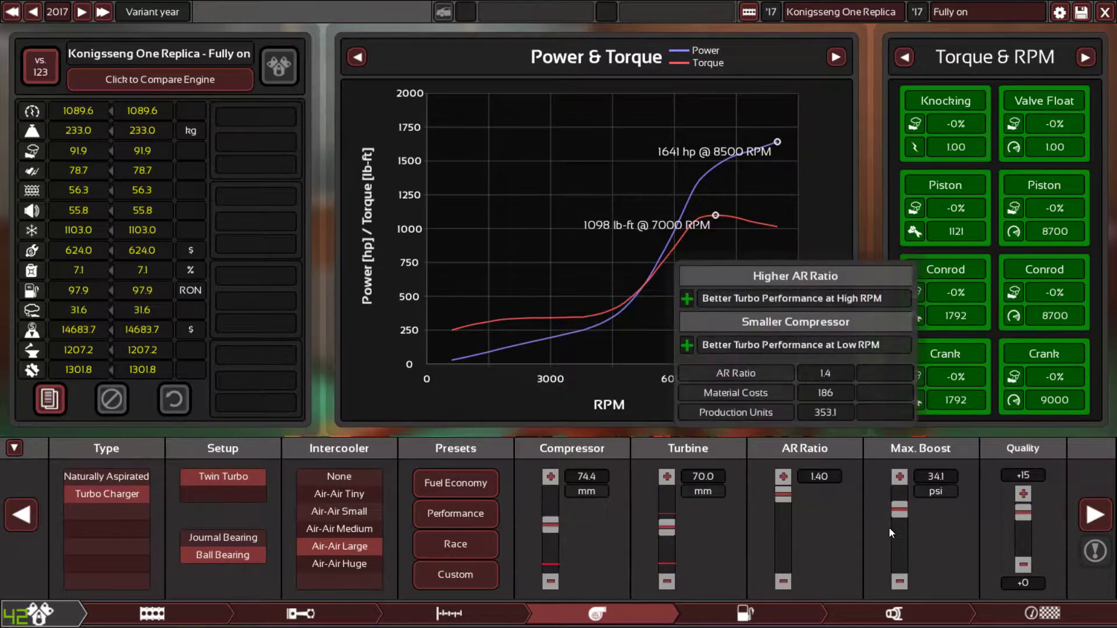
pyautogui.scroll(2, 904, 527)
pyautogui.scroll(13, 905, 527)
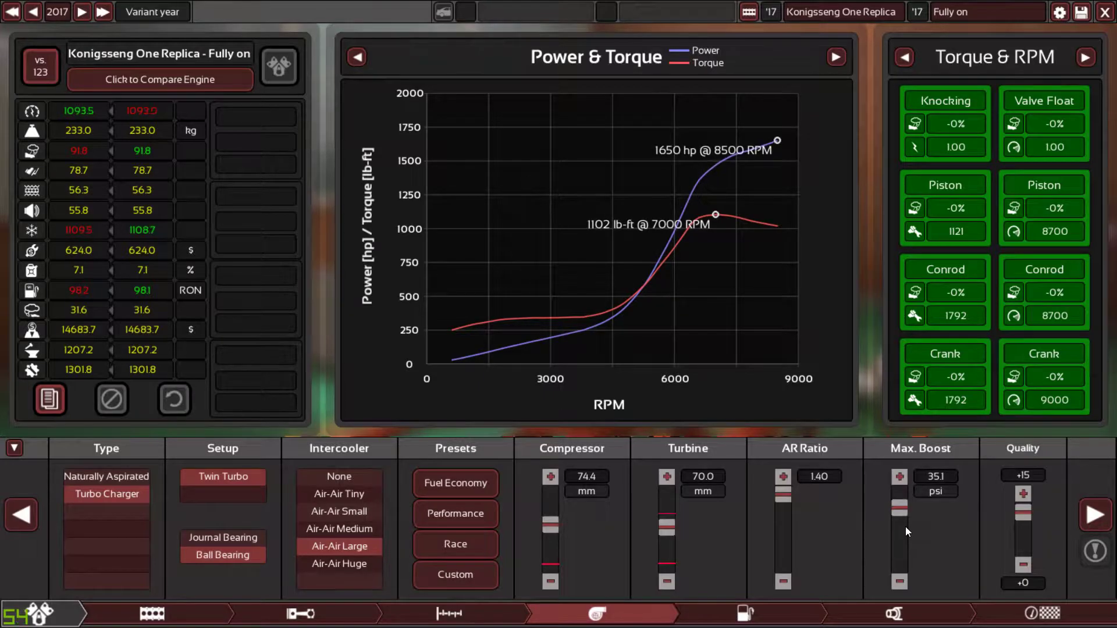
pyautogui.scroll(16, 905, 527)
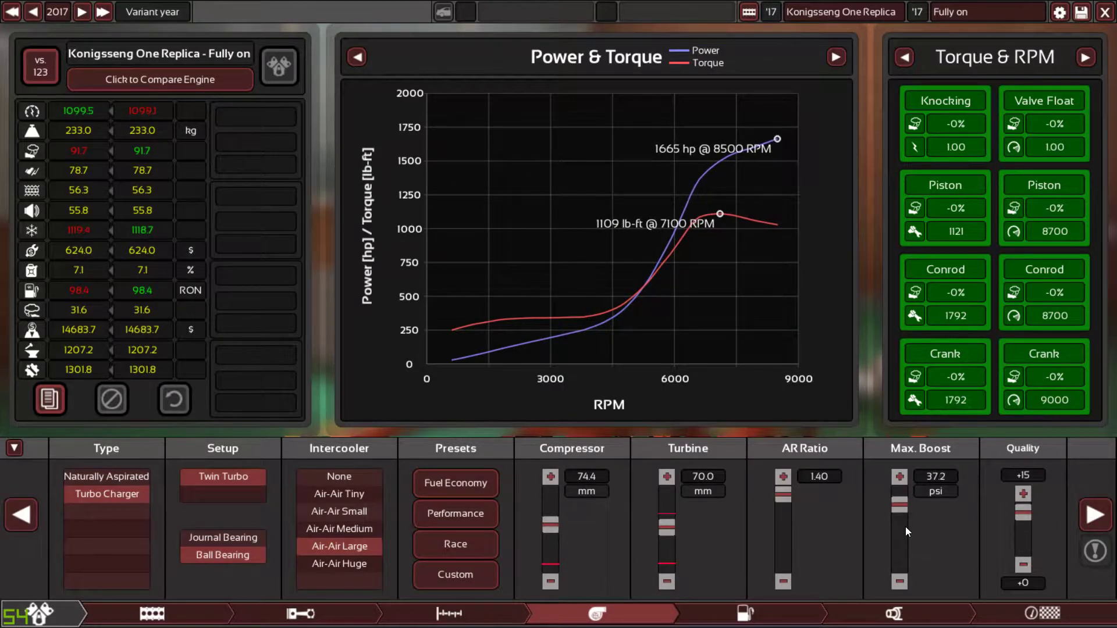
pyautogui.scroll(20, 905, 527)
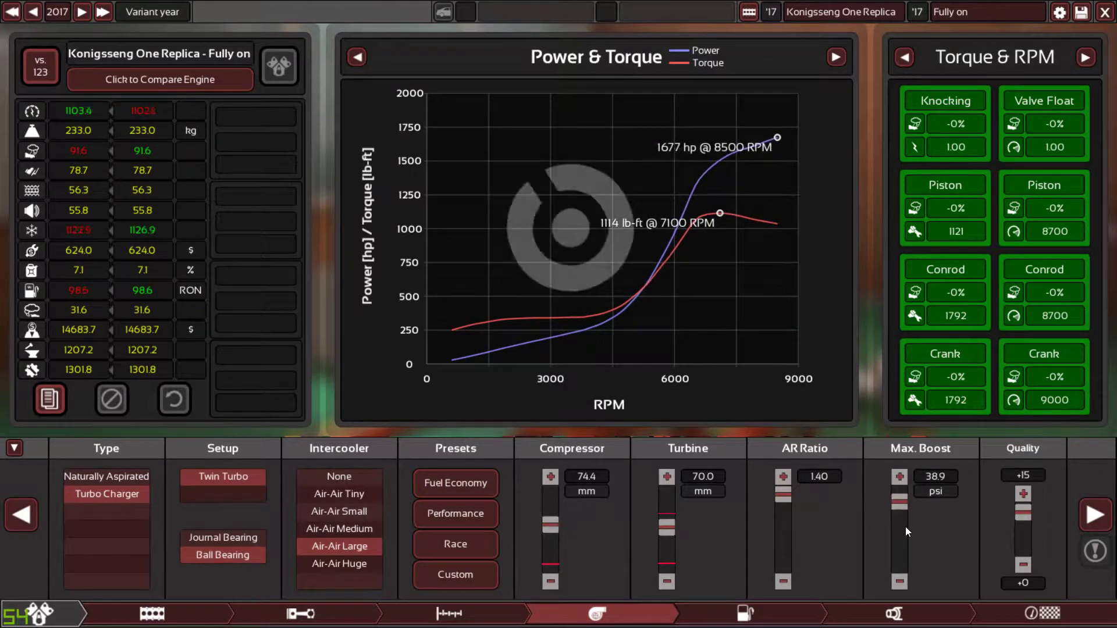
pyautogui.scroll(20, 905, 526)
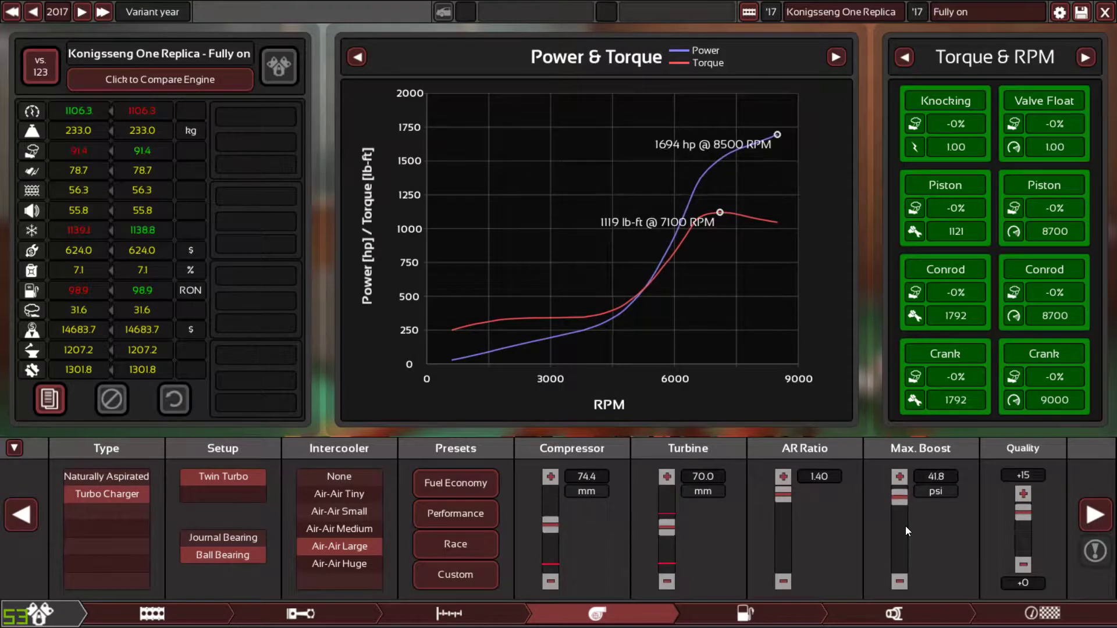
pyautogui.scroll(10, 904, 526)
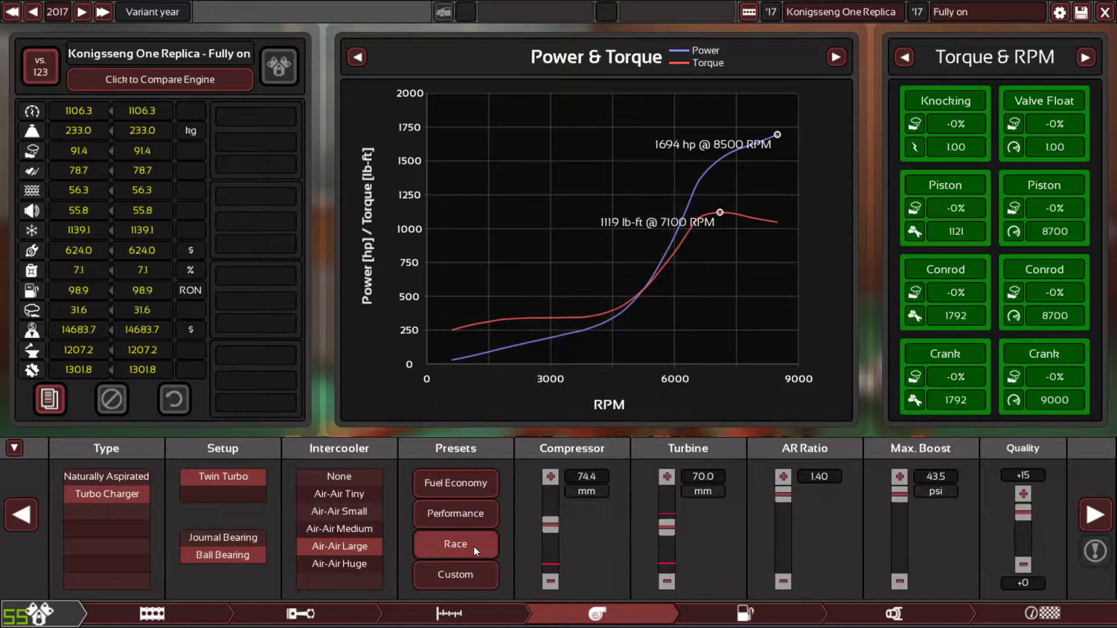
pyautogui.scroll(-10, 659, 518)
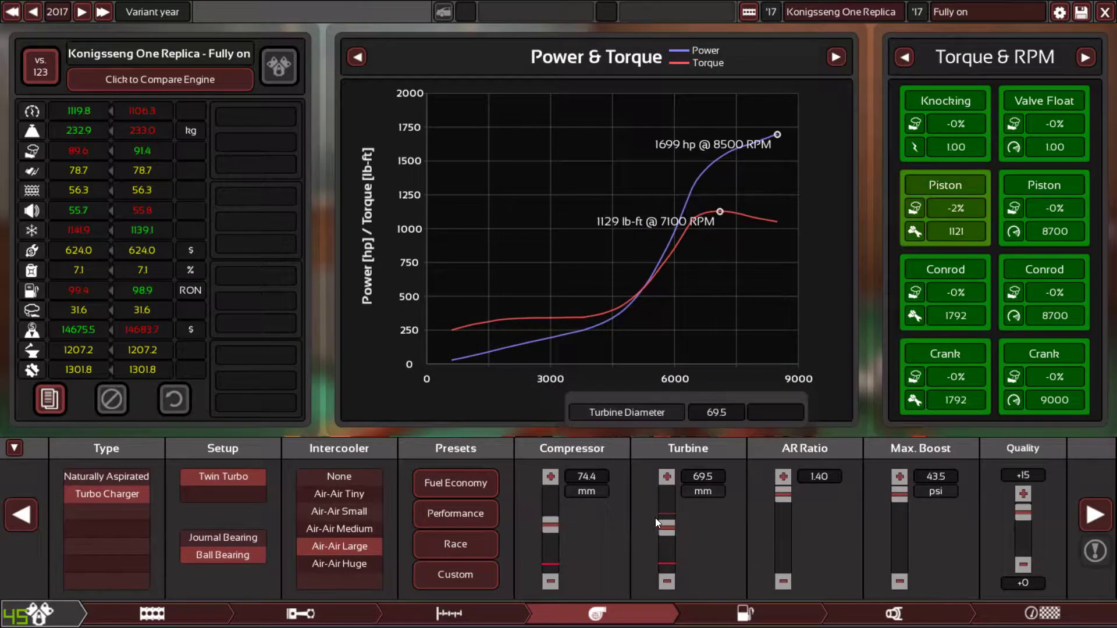
pyautogui.scroll(5, 656, 517)
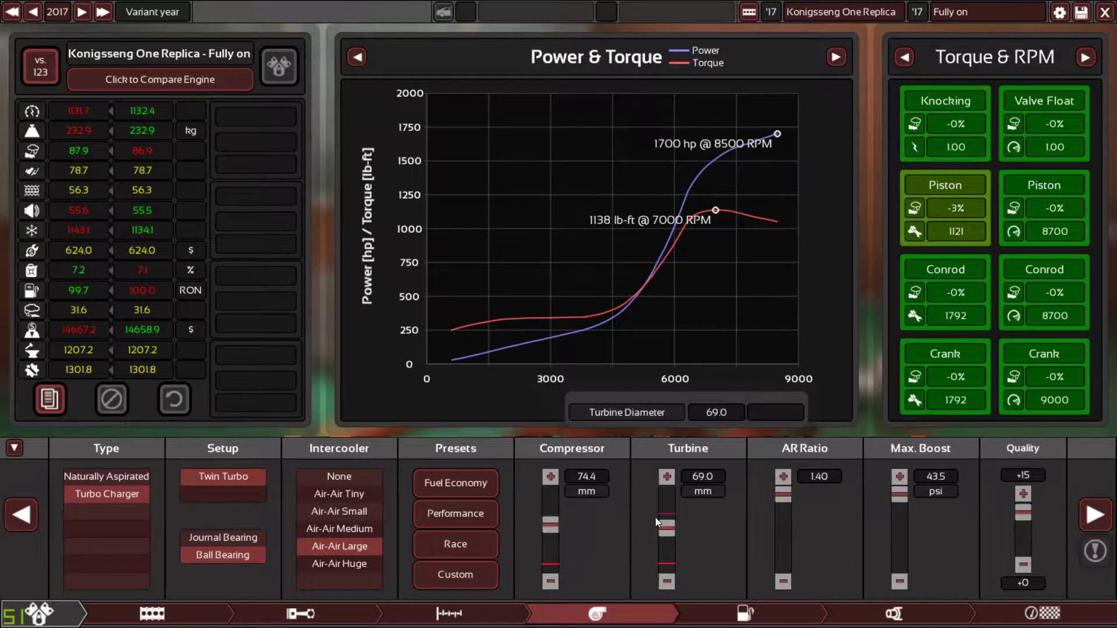
pyautogui.scroll(-5, 655, 517)
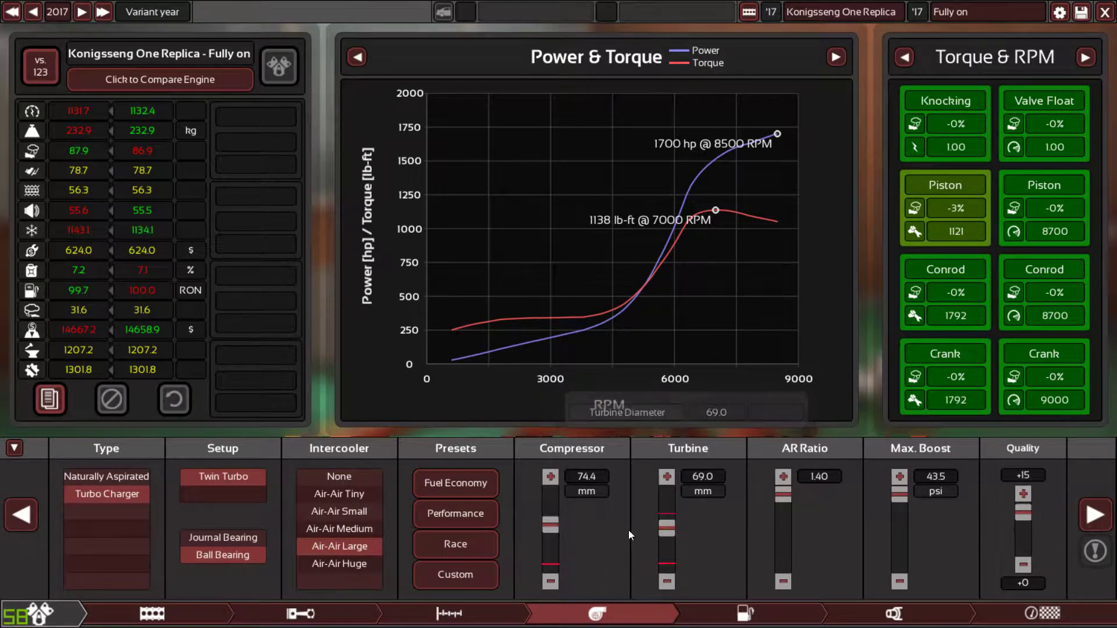
# Look over the fuel and exhaust settings, then return to the turbo settings at 1700 hp.
pyautogui.click(788, 607)
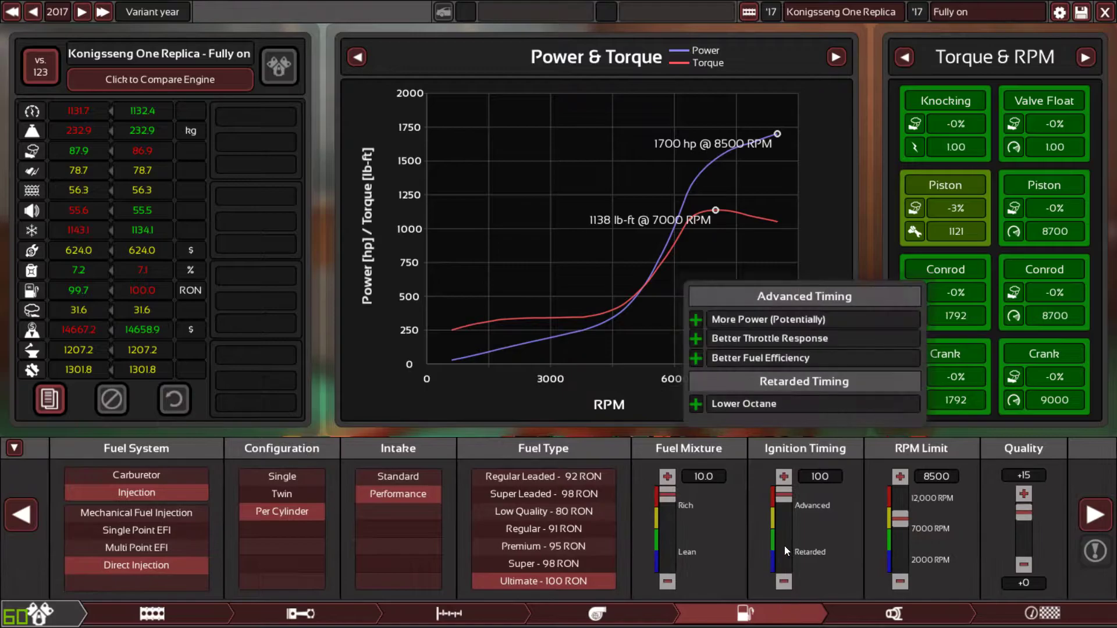
pyautogui.click(838, 612)
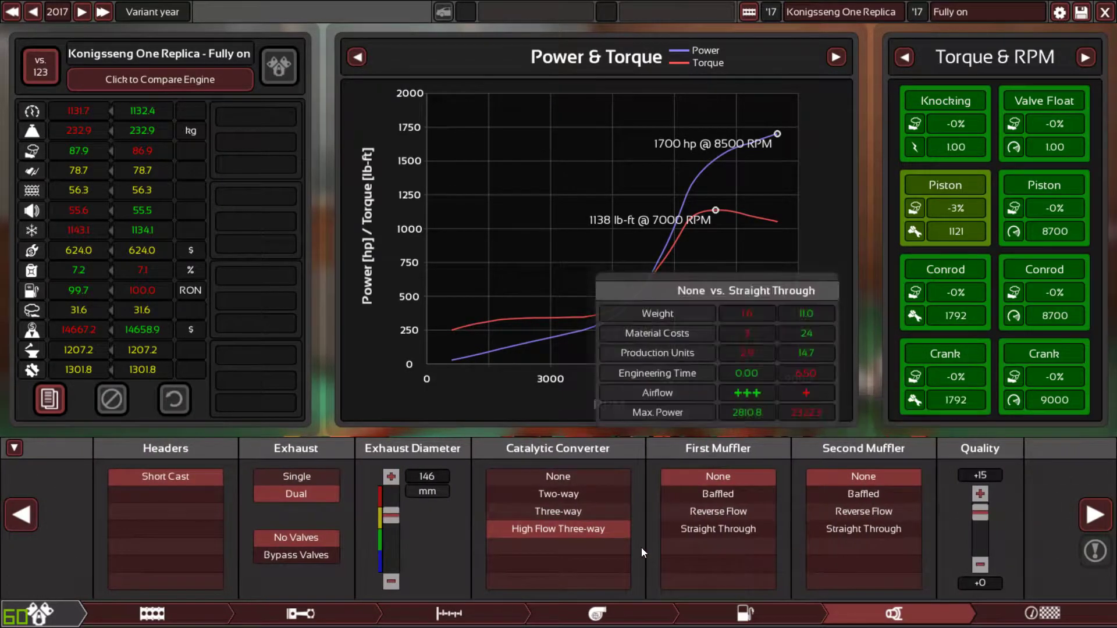
pyautogui.scroll(3, 394, 530)
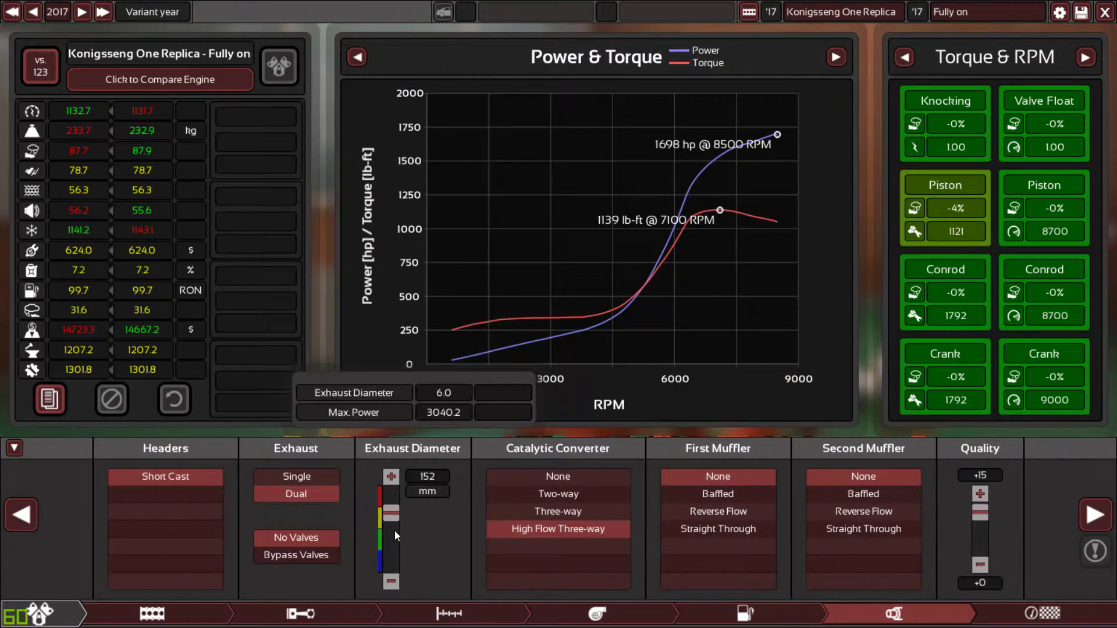
pyautogui.scroll(-4, 395, 531)
pyautogui.scroll(4, 394, 531)
pyautogui.scroll(15, 395, 531)
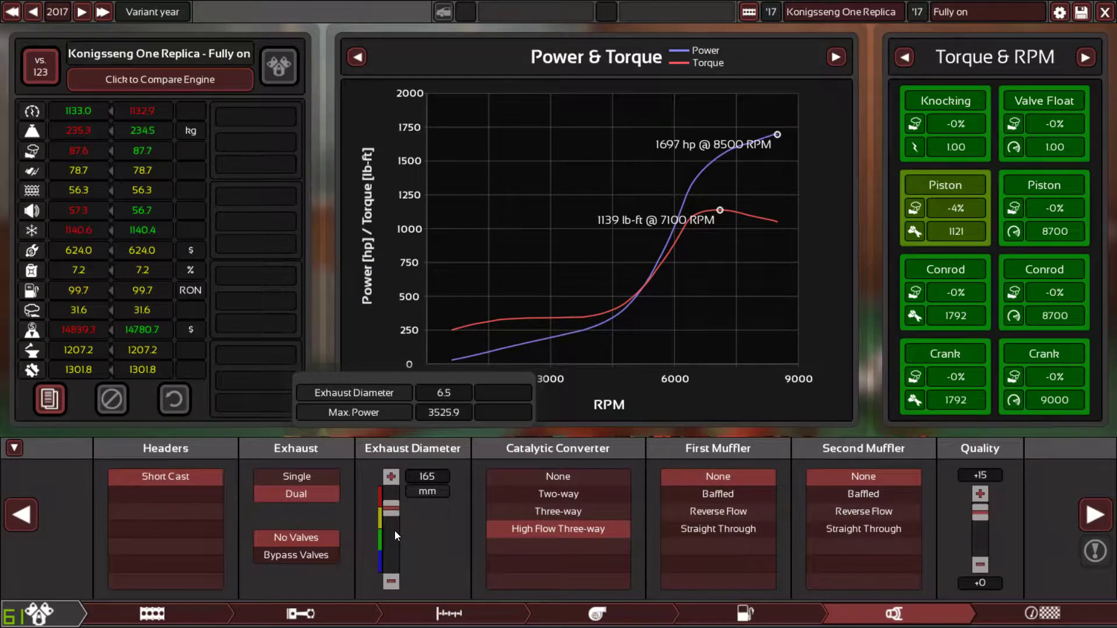
pyautogui.scroll(-20, 395, 528)
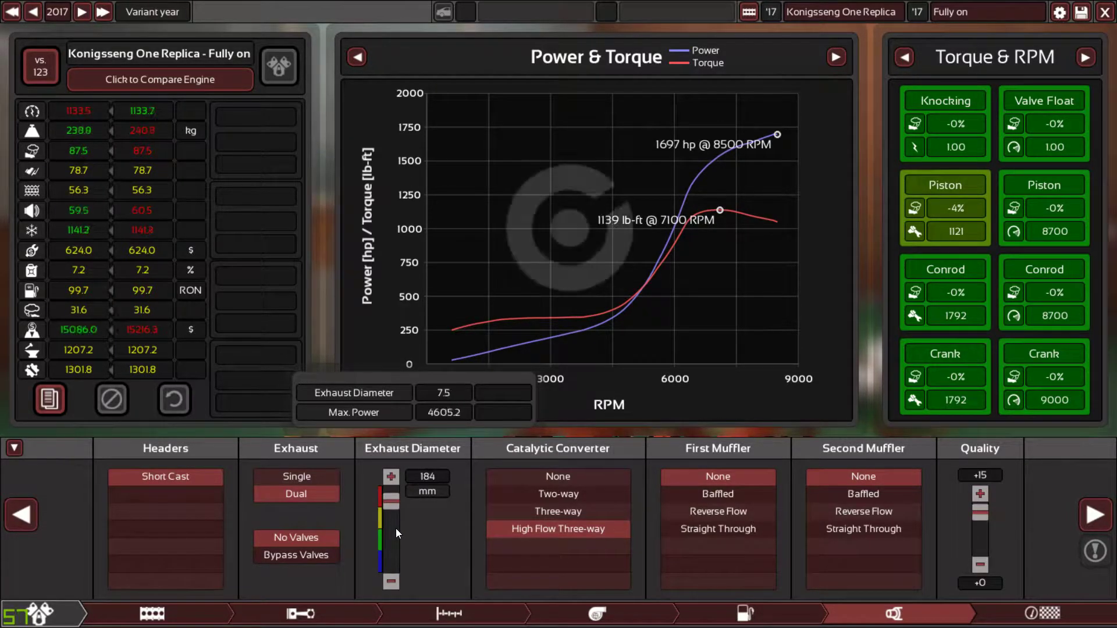
pyautogui.scroll(4, 395, 526)
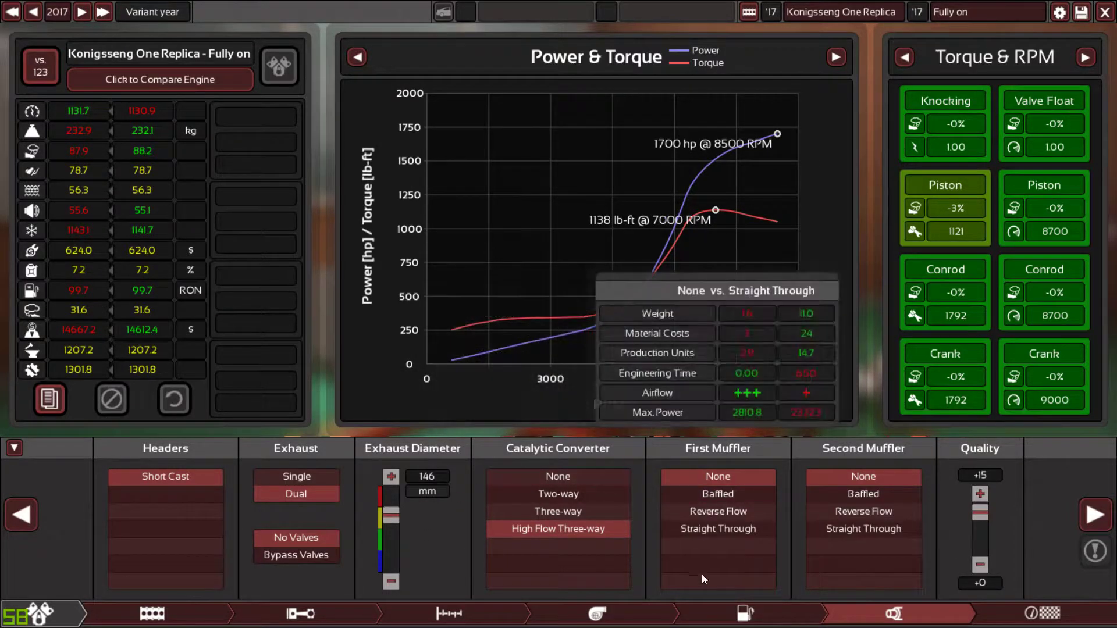
pyautogui.click(637, 603)
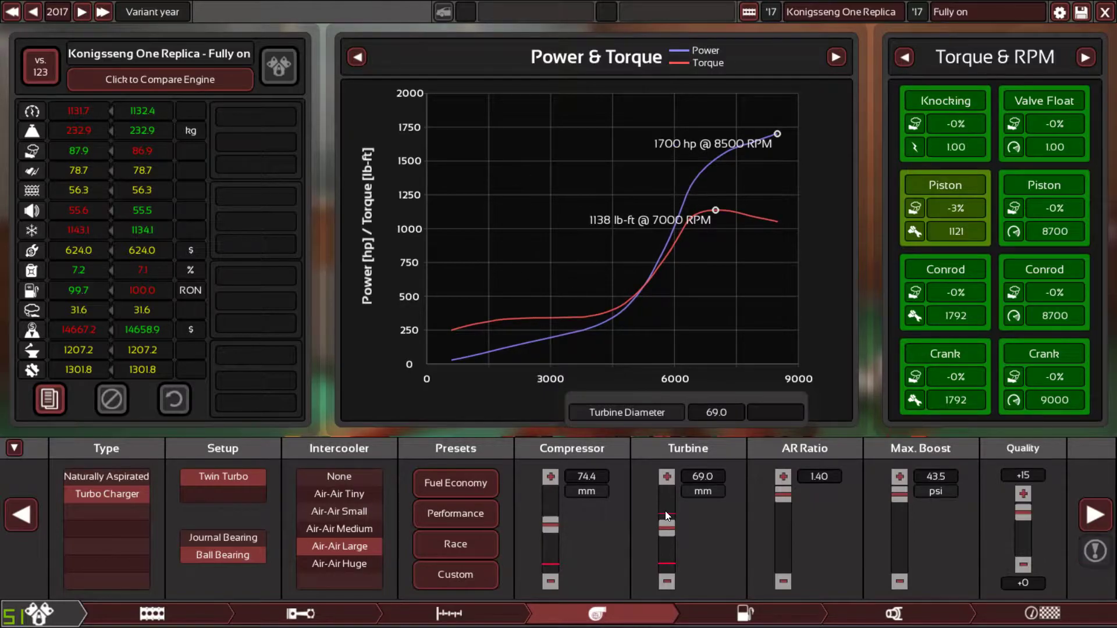
# Set ignition timing to 98, then turbo A/R to 1.40 and turbine diameter to 68 mm.
pyautogui.click(746, 602)
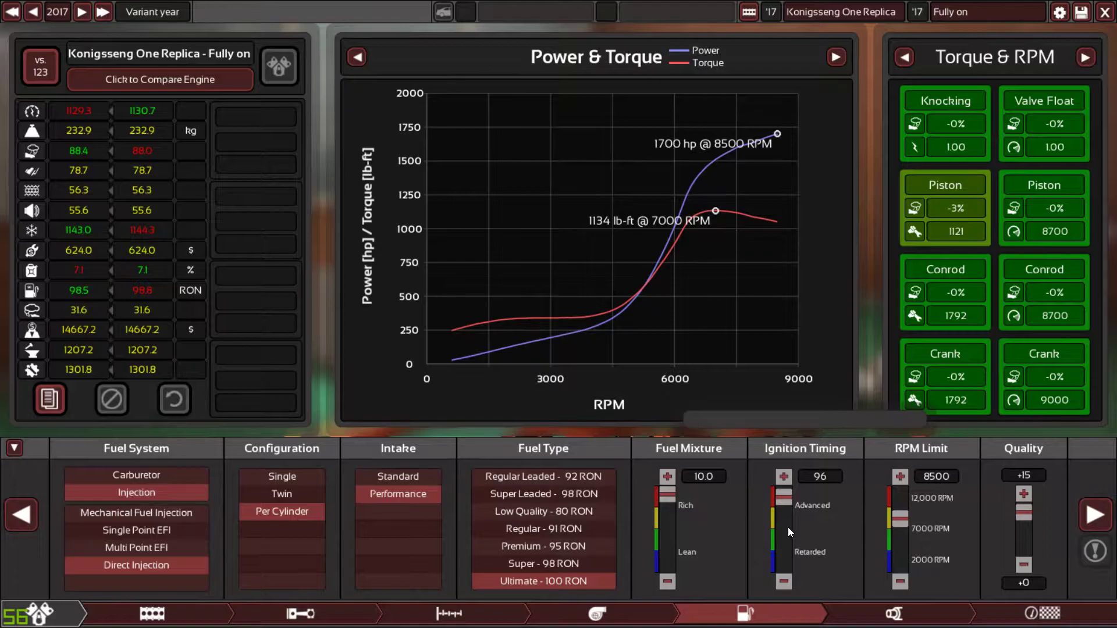
pyautogui.scroll(1, 787, 527)
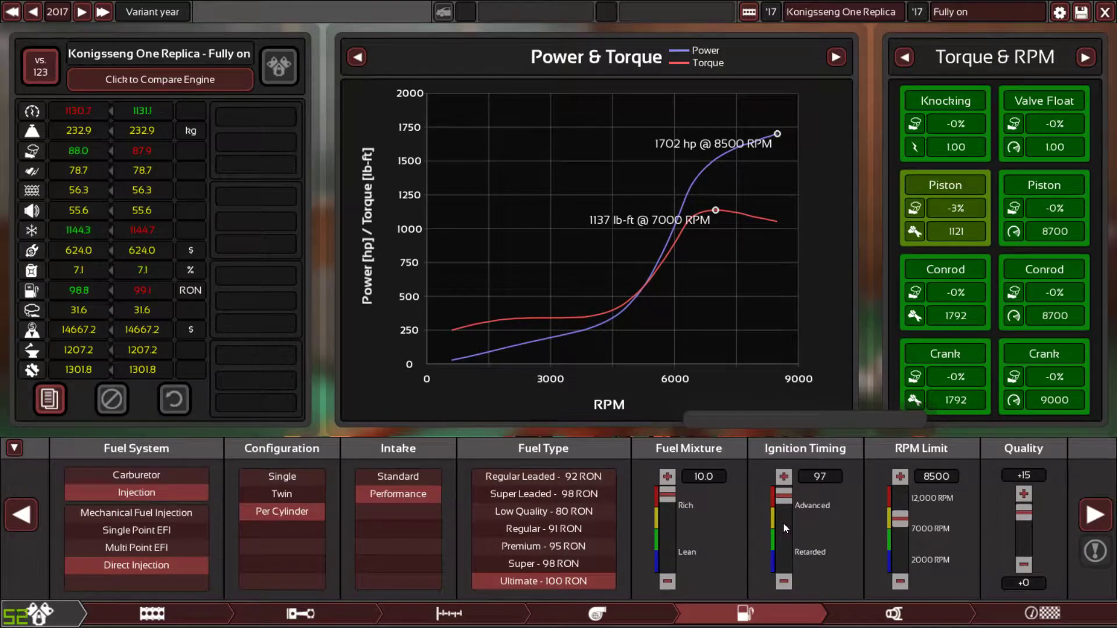
pyautogui.click(611, 620)
pyautogui.scroll(-1, 780, 537)
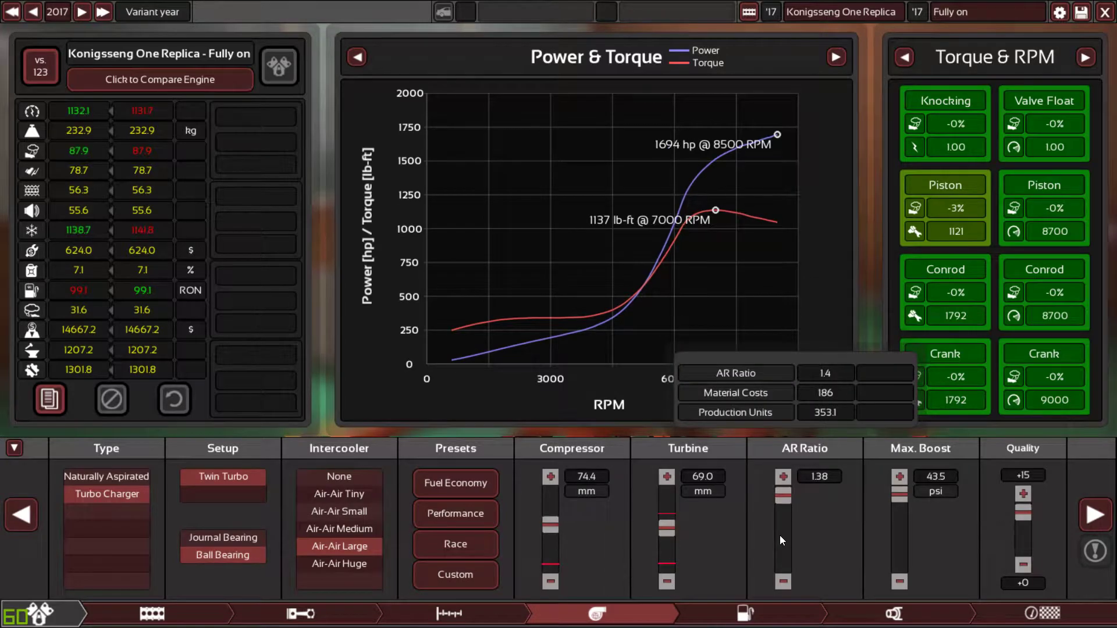
pyautogui.scroll(1, 780, 535)
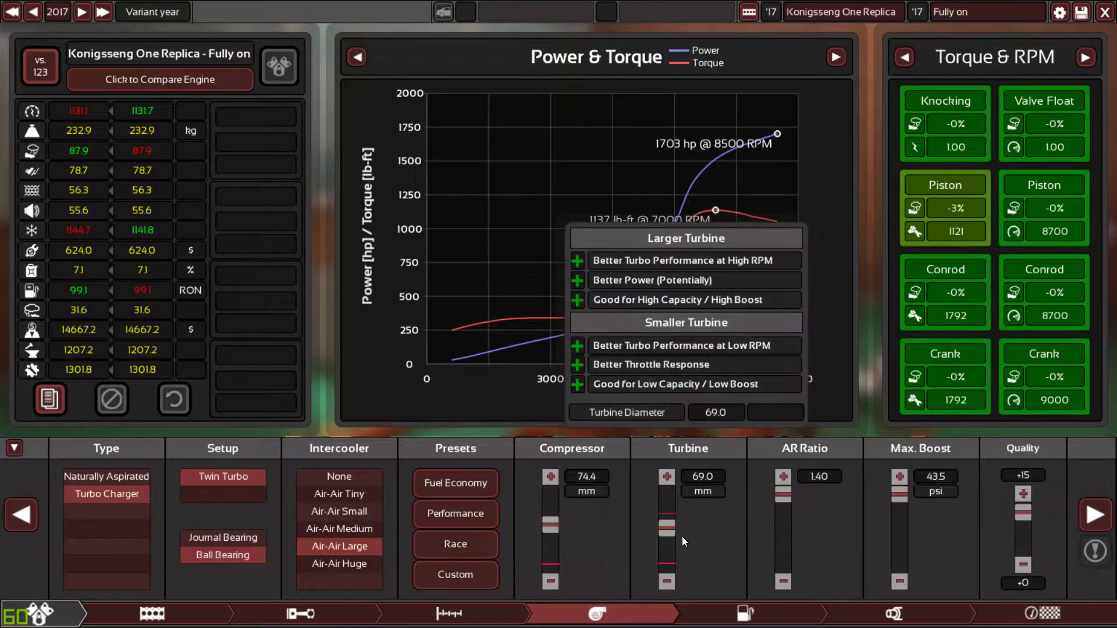
pyautogui.scroll(-1, 682, 536)
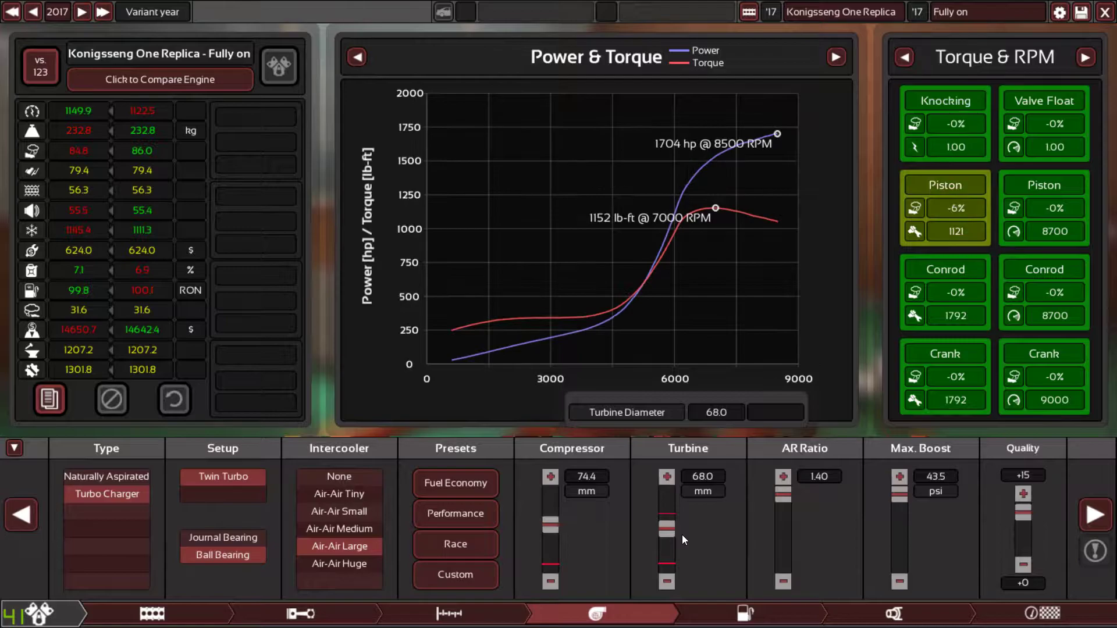
pyautogui.scroll(-1, 681, 535)
pyautogui.scroll(1, 682, 534)
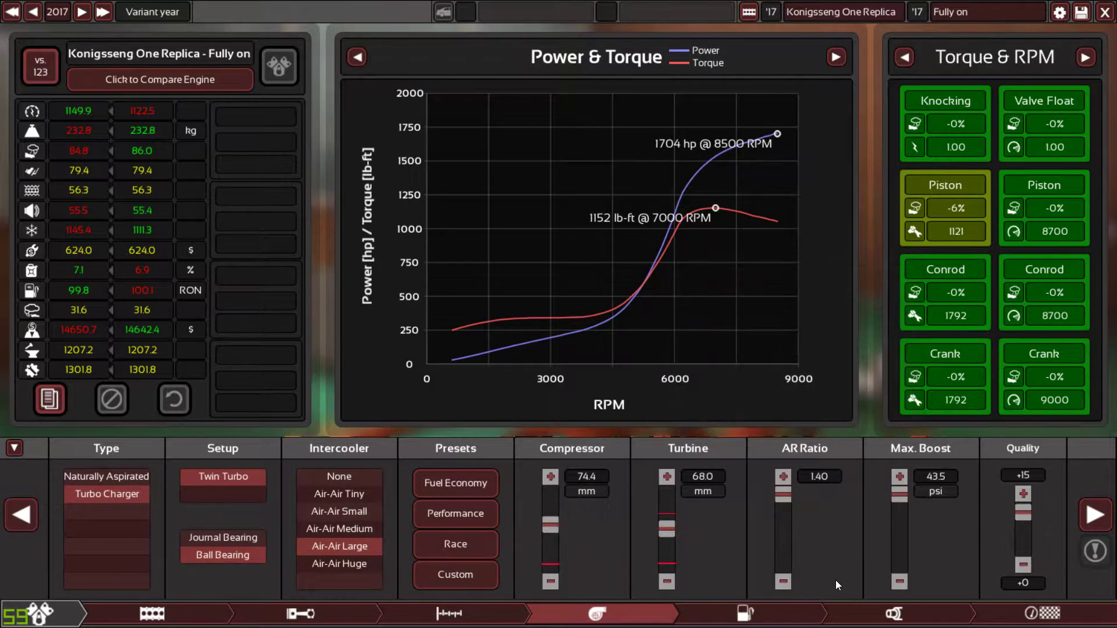
# Lower the rev limit to 8000 RPM, giving 1660 hp and 1152 lb-ft.
pyautogui.click(784, 608)
pyautogui.scroll(-3, 888, 545)
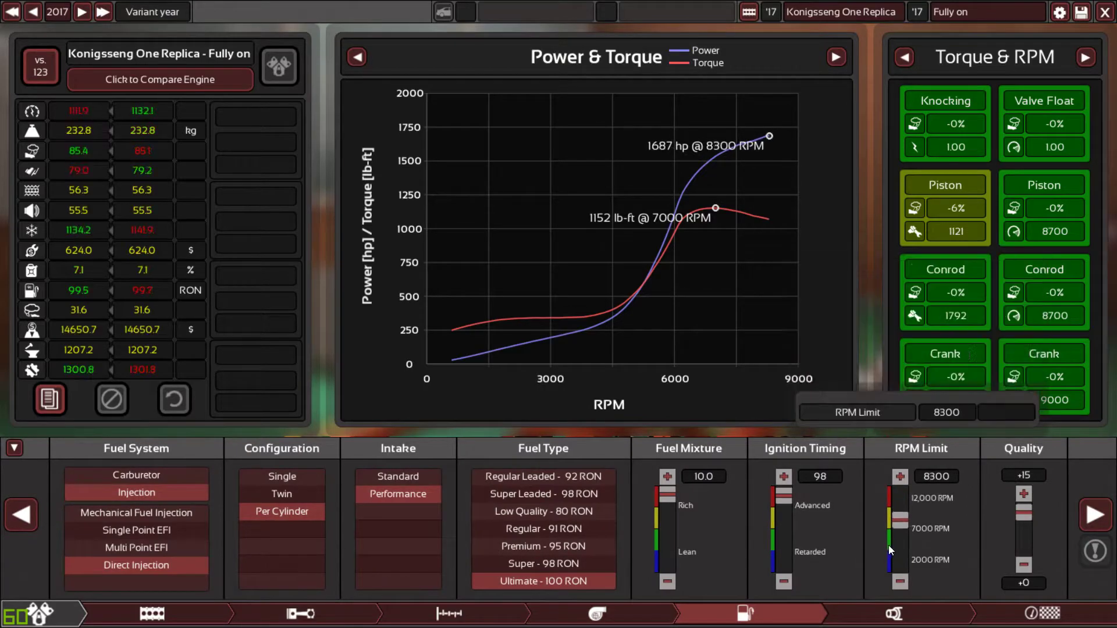
pyautogui.scroll(-2, 889, 545)
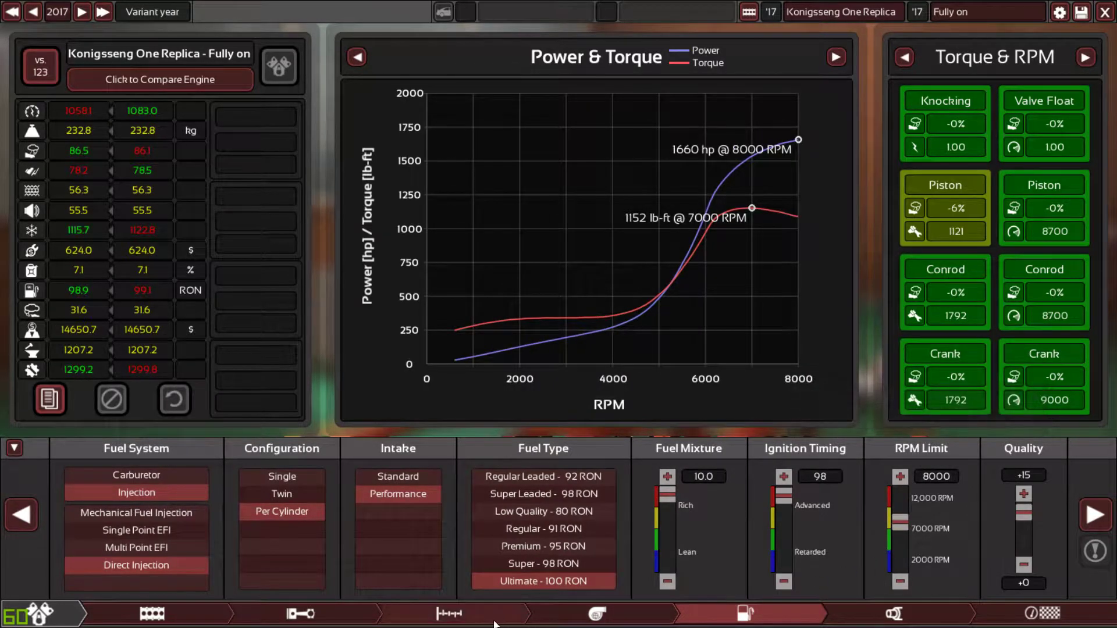
pyautogui.click(318, 621)
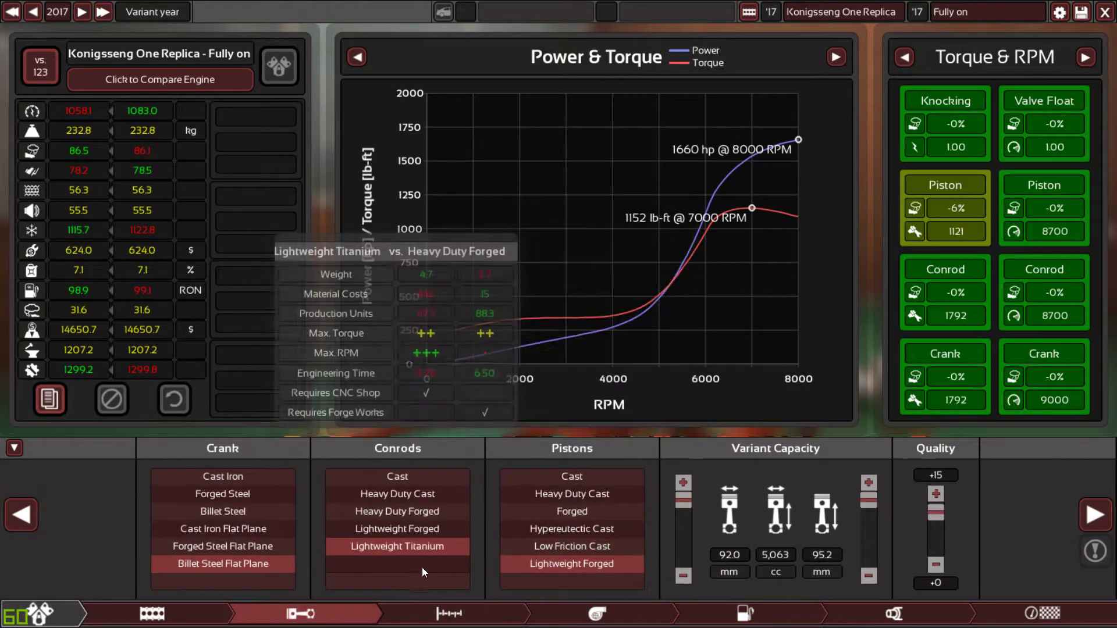
# Fit Forged pistons and set the rev limit to 8200 RPM, giving 1681 hp.
pyautogui.click(551, 517)
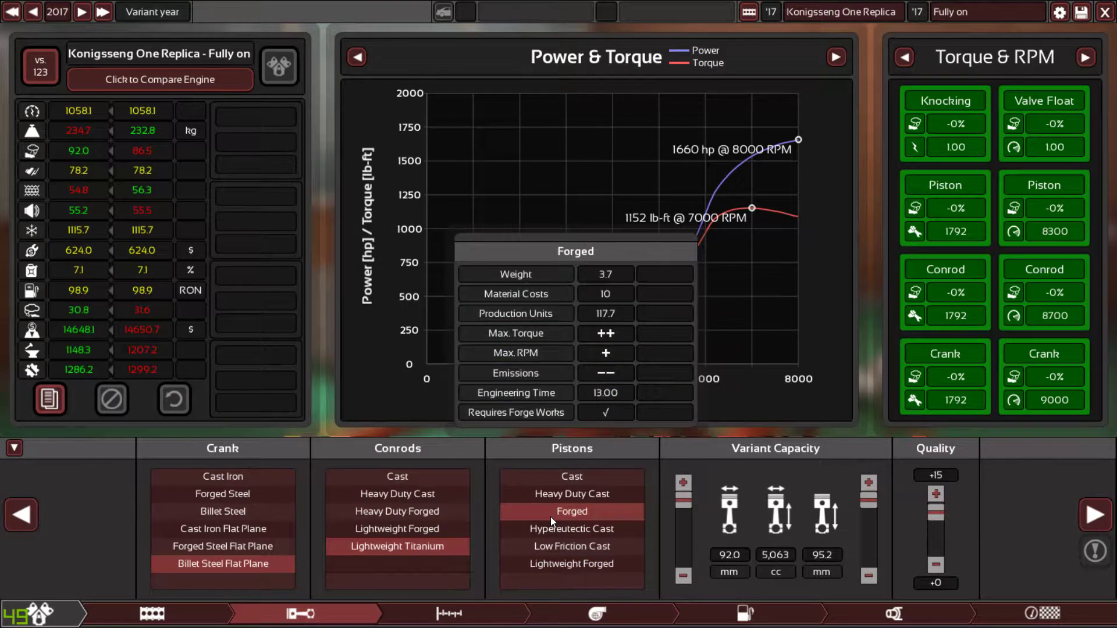
pyautogui.click(812, 617)
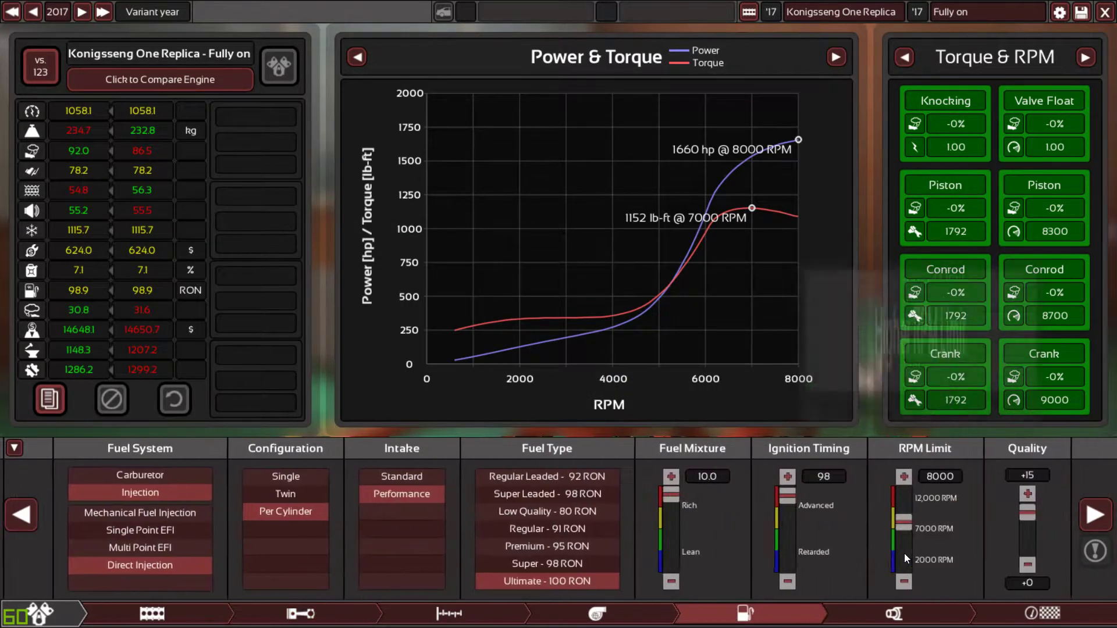
pyautogui.scroll(3, 898, 548)
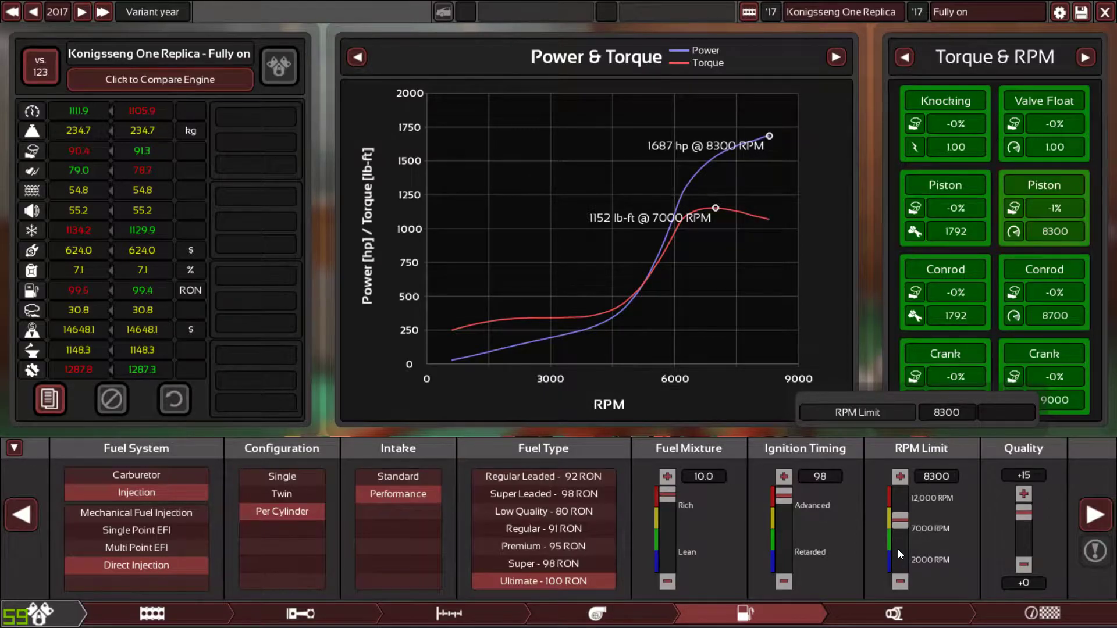
pyautogui.scroll(1, 898, 549)
pyautogui.scroll(-1, 898, 549)
pyautogui.scroll(-1, 898, 549)
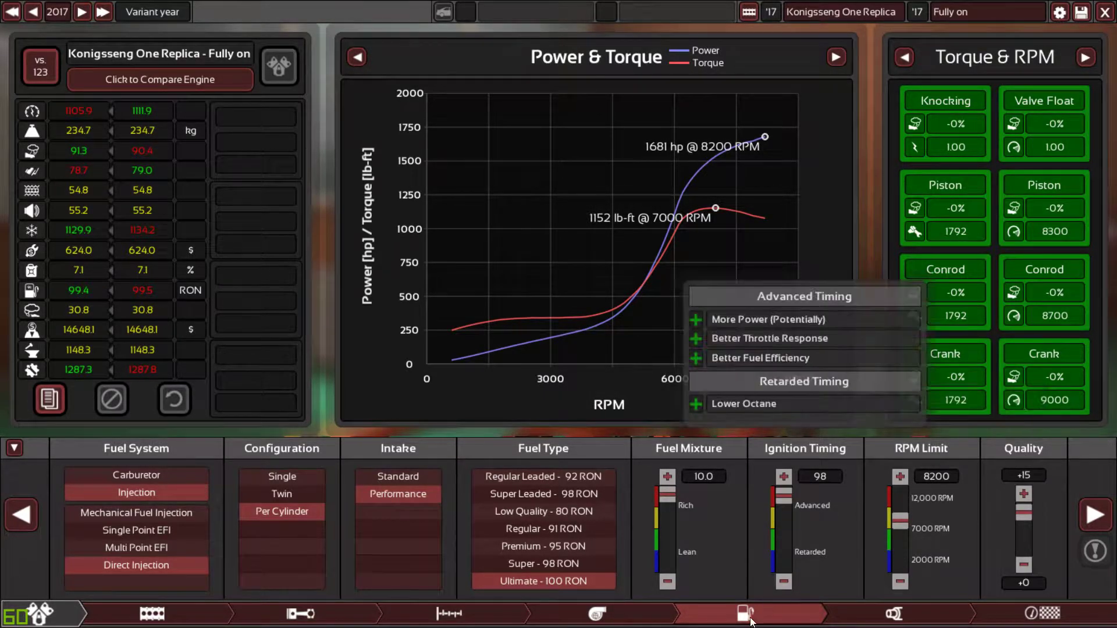
pyautogui.click(598, 613)
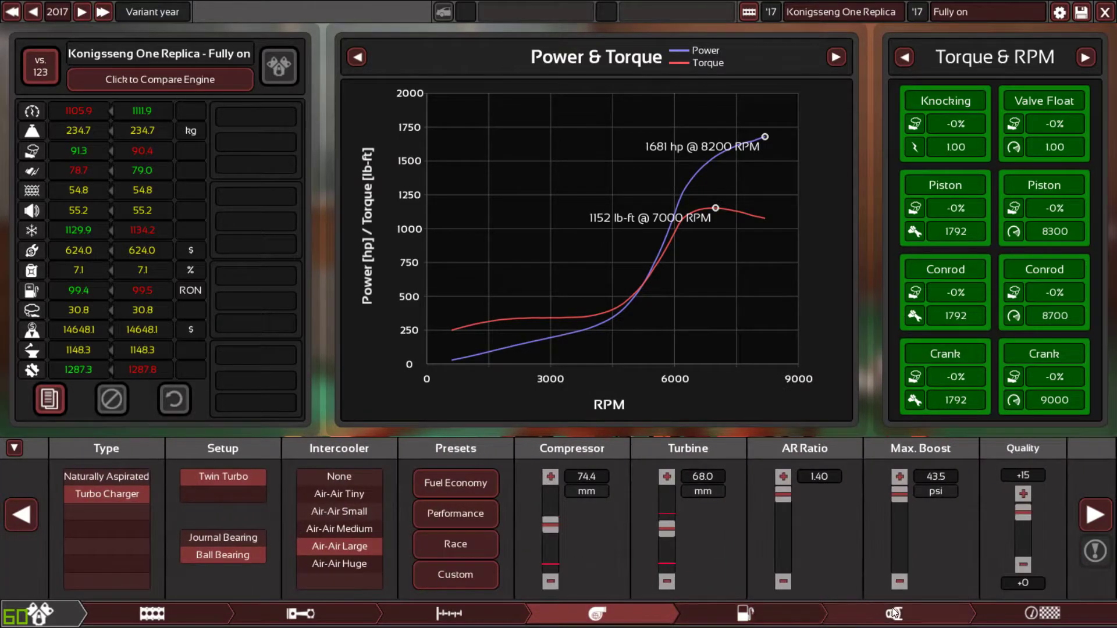
# Widen the exhaust diameter to 159 mm, nudging output to 1686 hp and 1156 lb-ft.
pyautogui.click(894, 613)
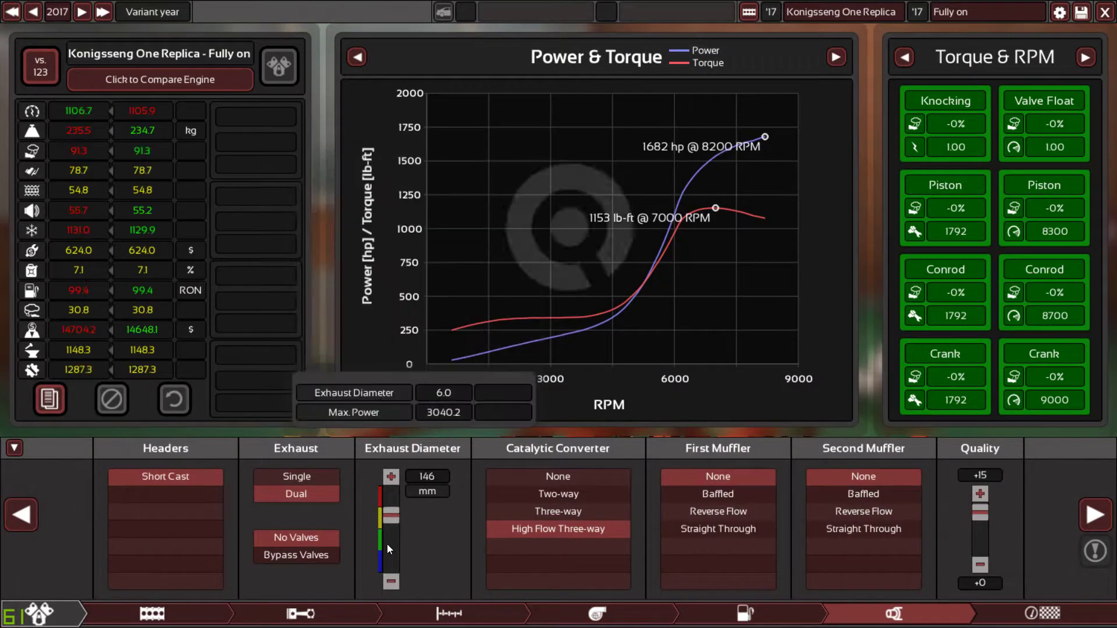
pyautogui.scroll(5, 386, 544)
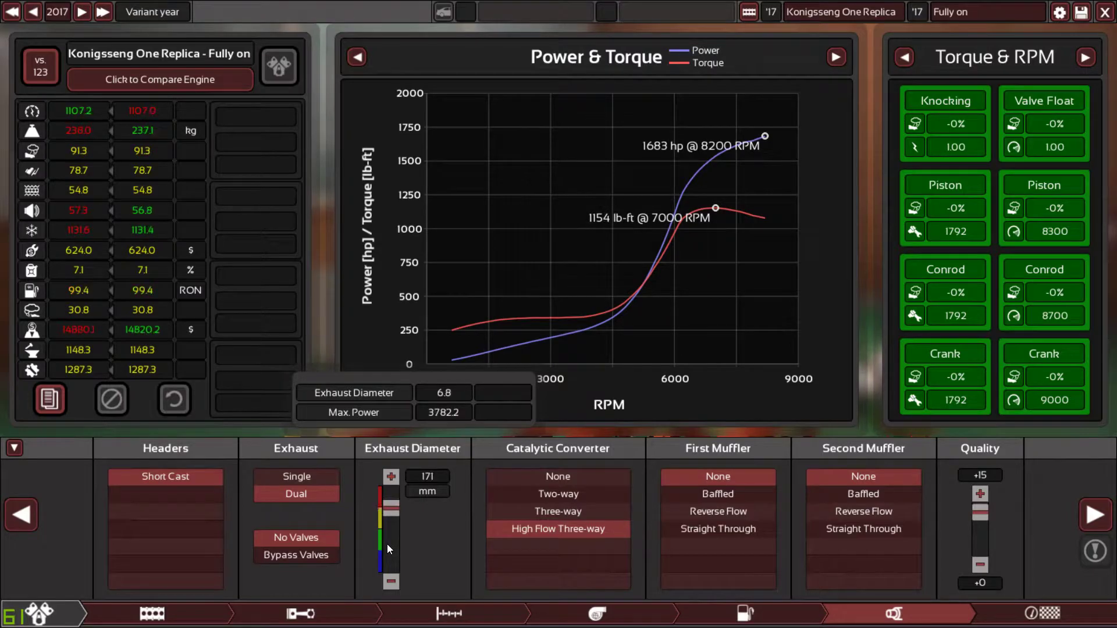
pyautogui.scroll(-3, 386, 543)
pyautogui.click(744, 618)
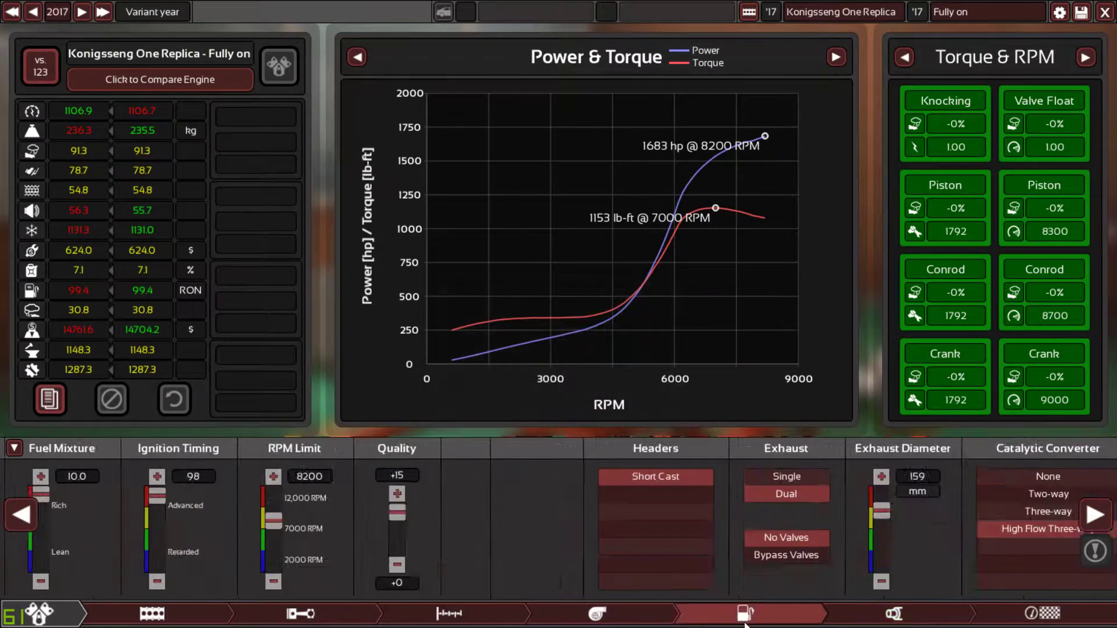
pyautogui.click(448, 612)
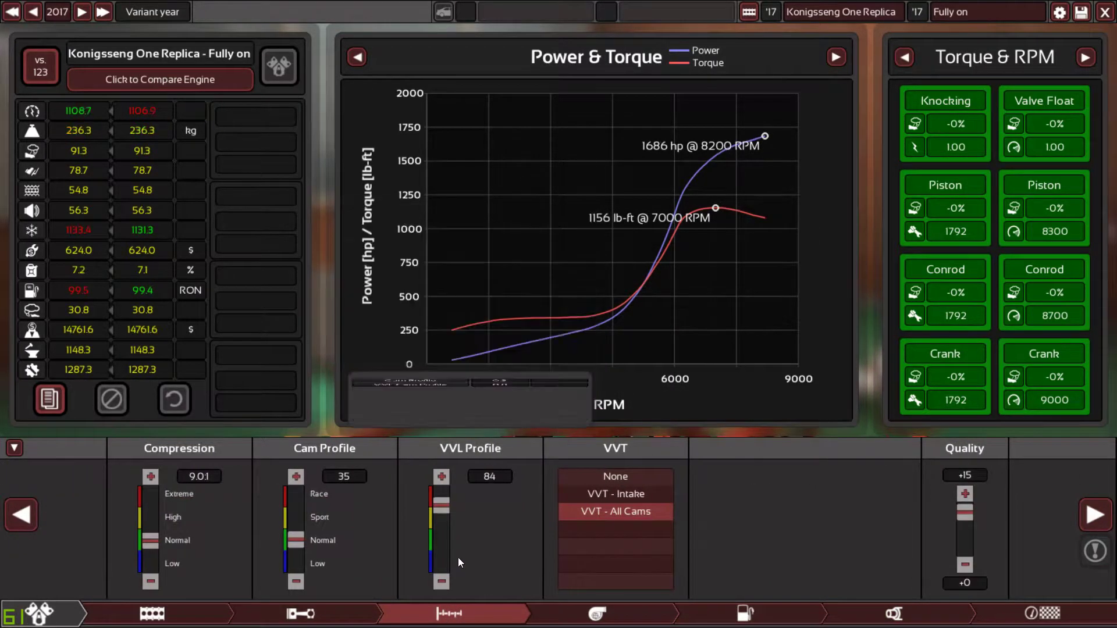
# Set VVL Profile to 93, giving 1722 hp at 8200 RPM and 1172 lb-ft.
pyautogui.scroll(4, 459, 558)
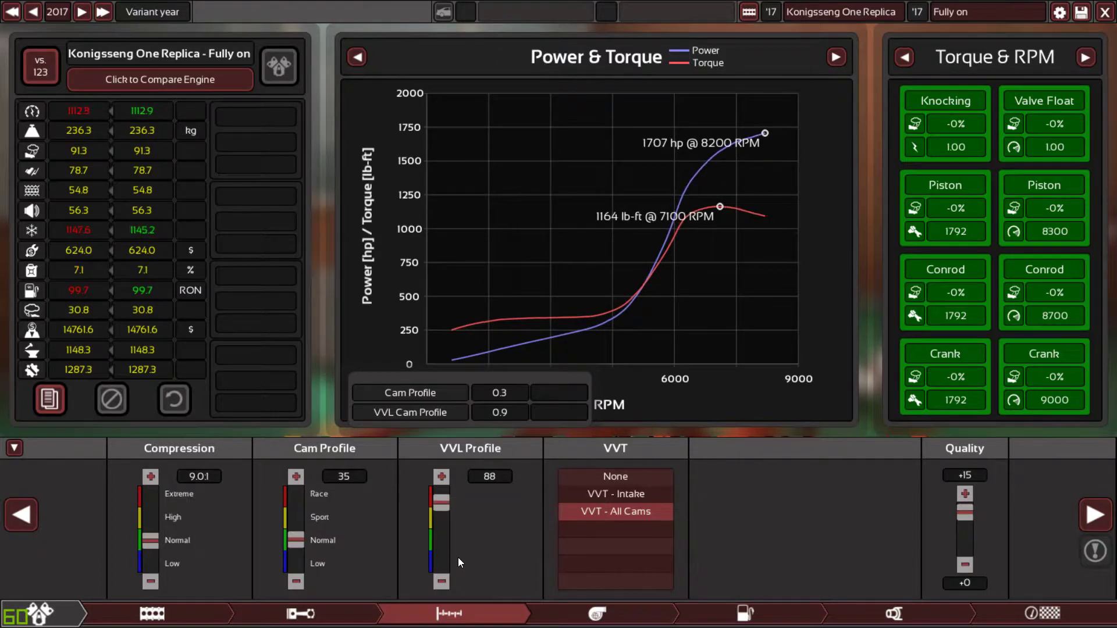
pyautogui.scroll(5, 459, 557)
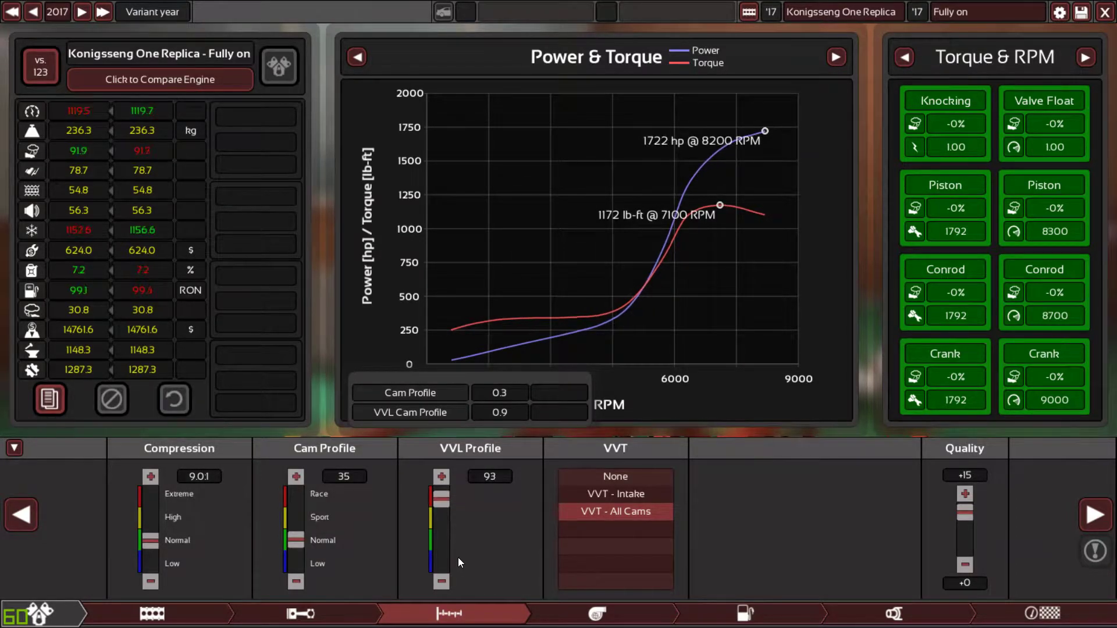
pyautogui.scroll(7, 457, 558)
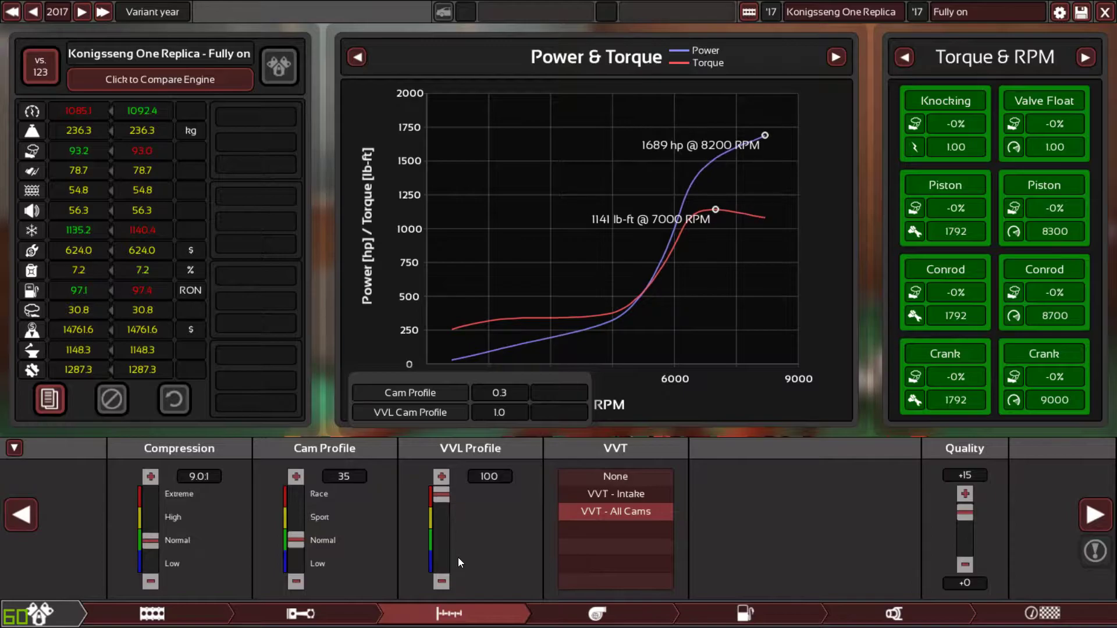
pyautogui.scroll(-8, 458, 558)
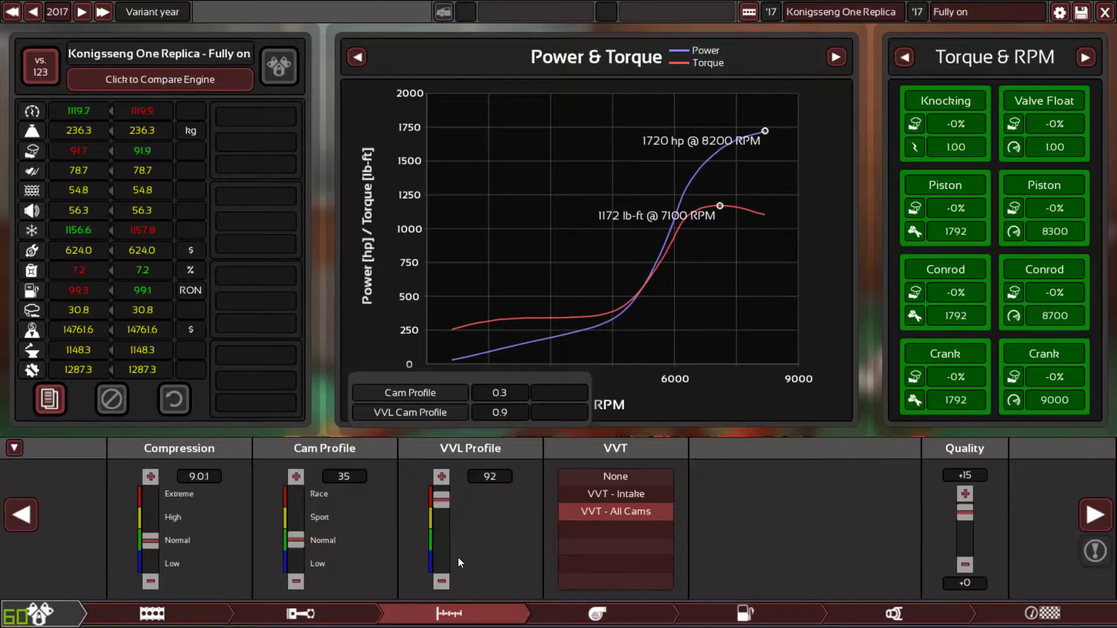
pyautogui.scroll(1, 459, 558)
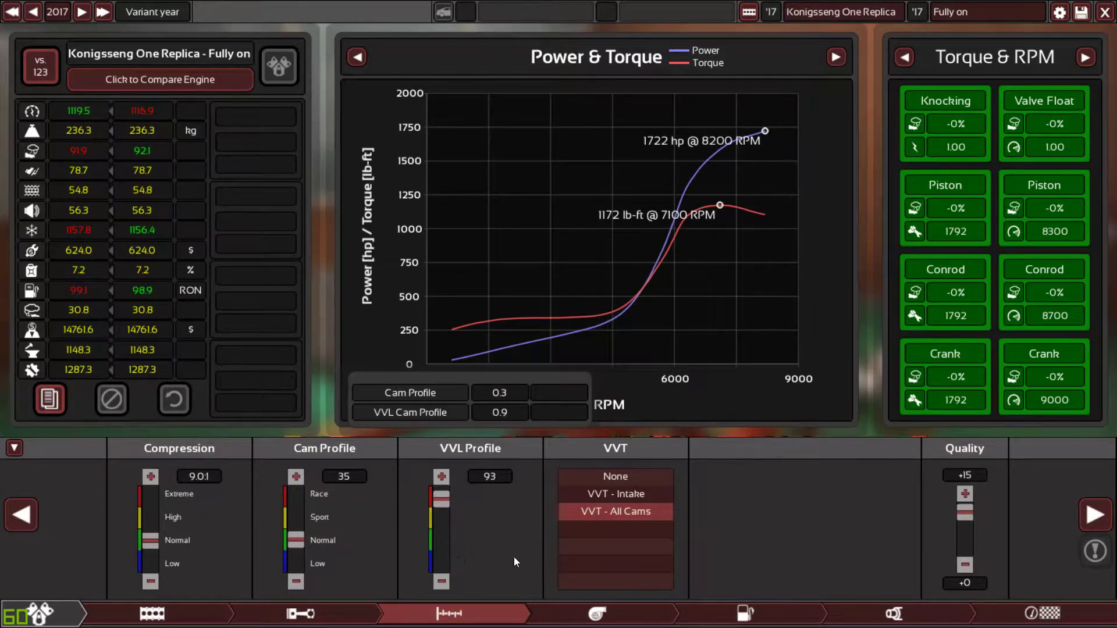
# Set ignition timing to 99 and the turbine to 69.0 mm, for 1726 hp and 1160 lb-ft.
pyautogui.click(745, 613)
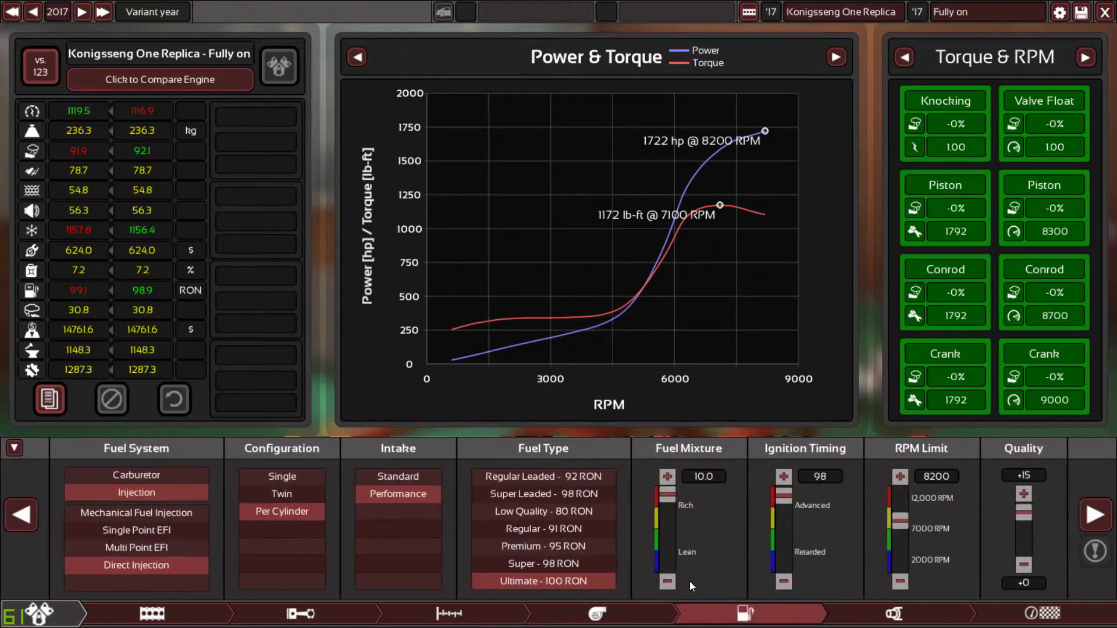
pyautogui.scroll(1, 788, 552)
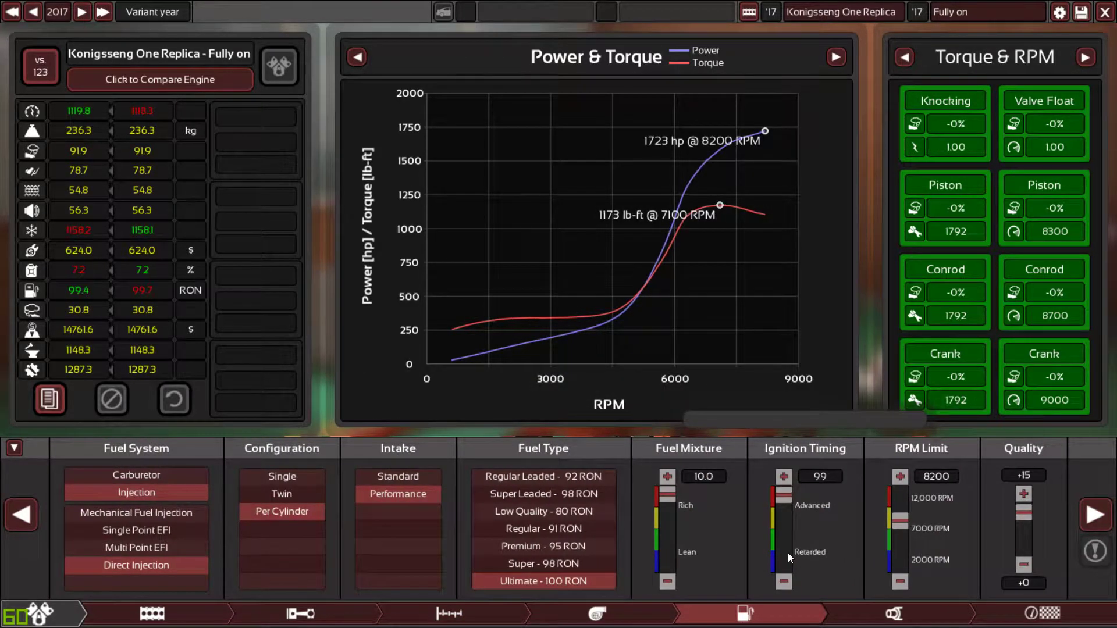
pyautogui.click(605, 613)
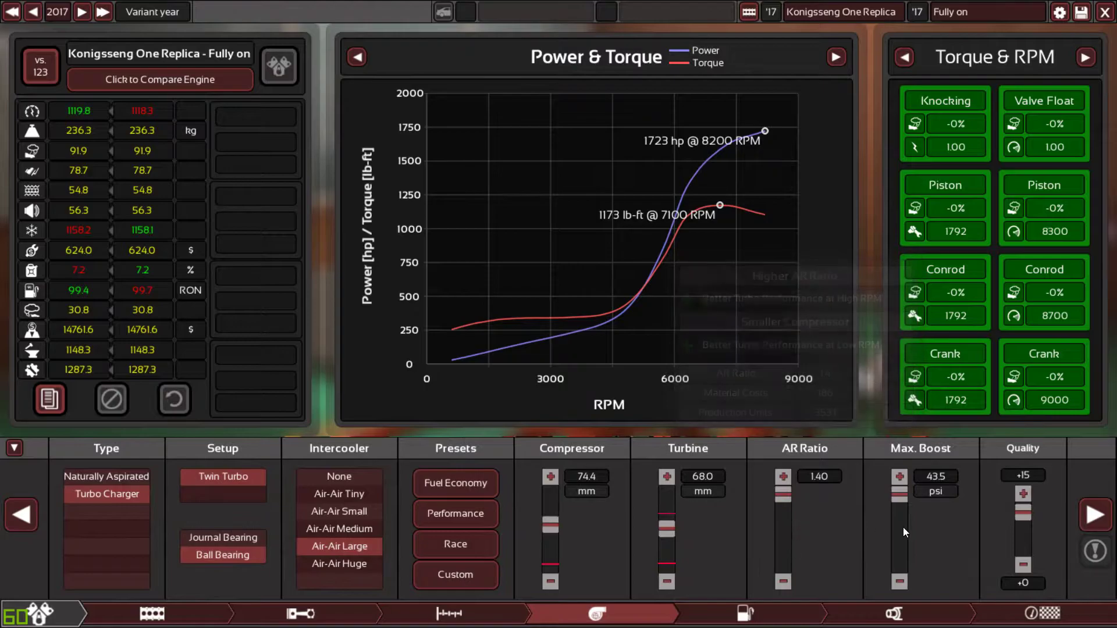
pyautogui.click(675, 525)
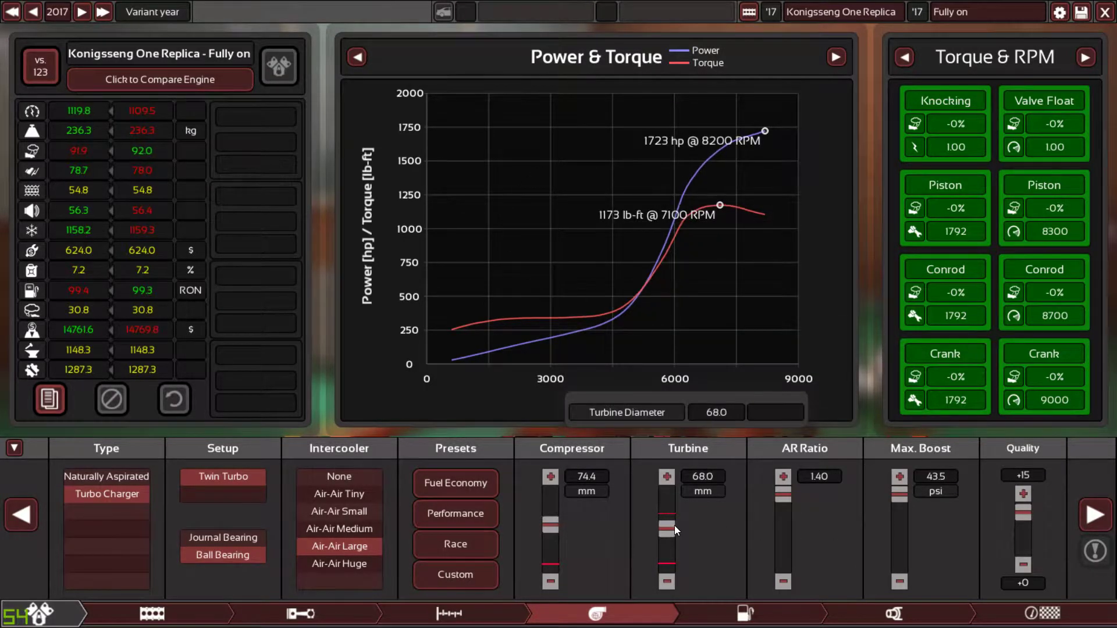
pyautogui.scroll(2, 673, 525)
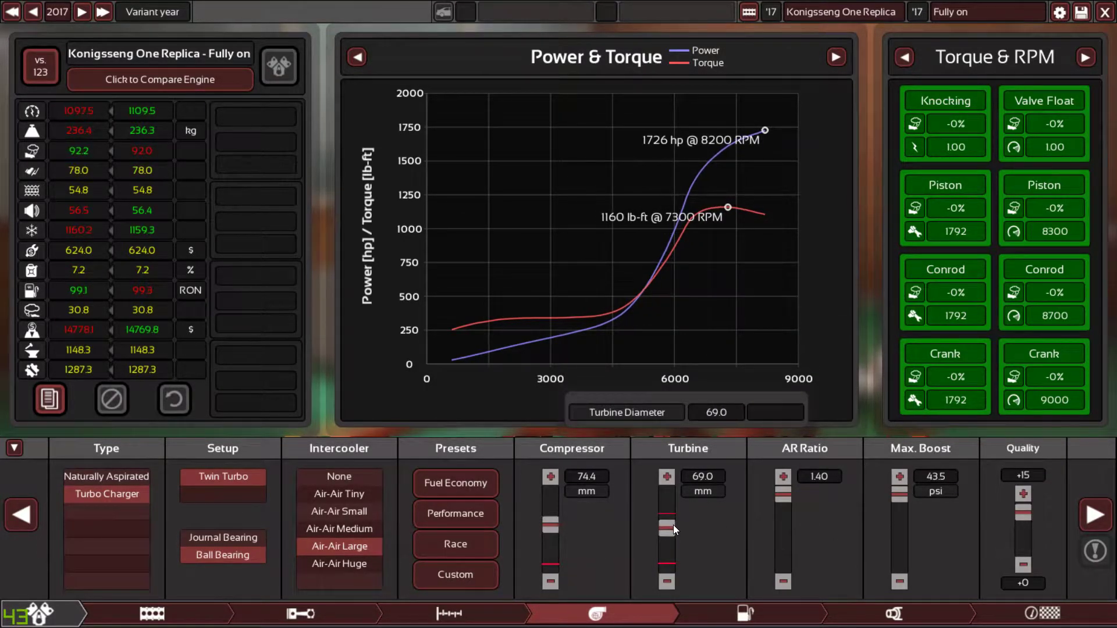
pyautogui.scroll(-1, 673, 524)
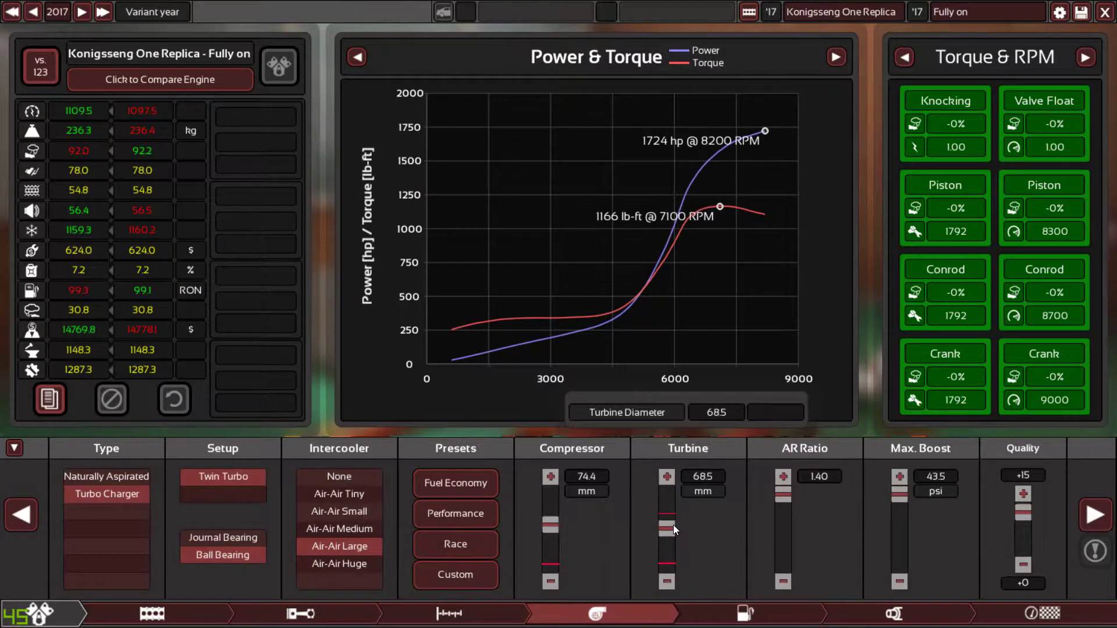
pyautogui.scroll(1, 673, 525)
pyautogui.click(547, 516)
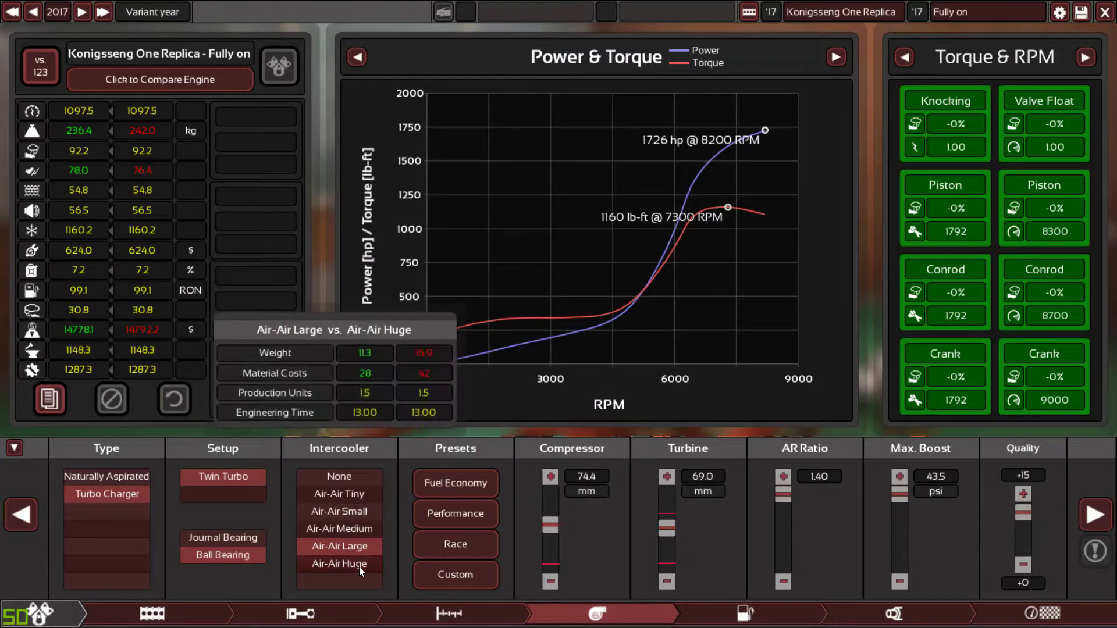
# Trial the Air-Air Huge intercooler and a Straight Through second muffler, keeping Air-Air Large and None.
pyautogui.click(359, 566)
pyautogui.click(361, 548)
pyautogui.click(835, 620)
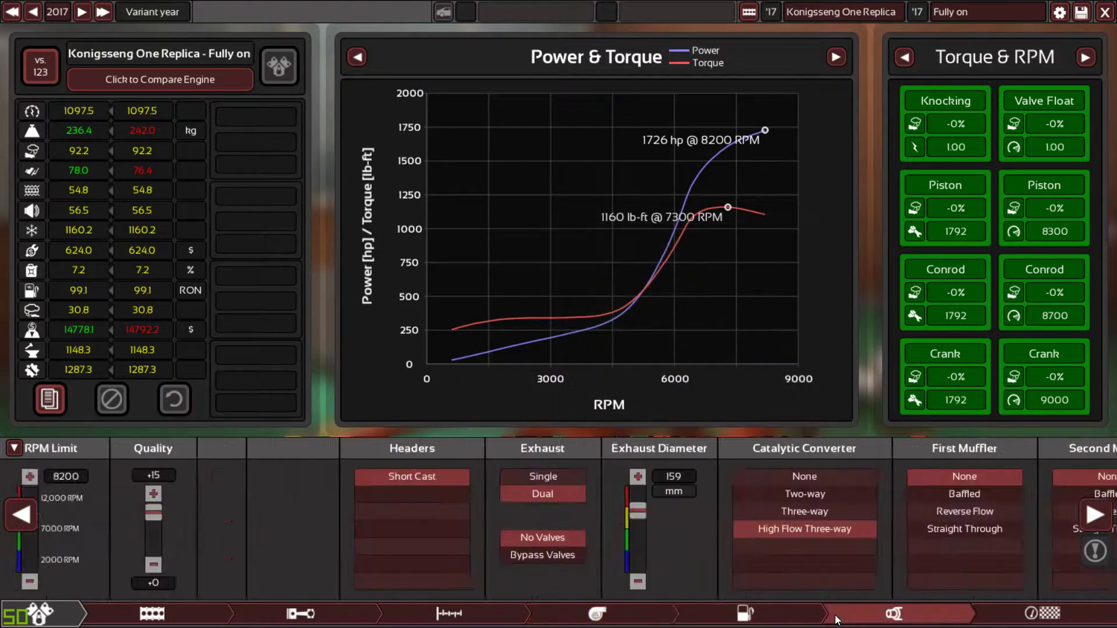
pyautogui.moveTo(382, 522)
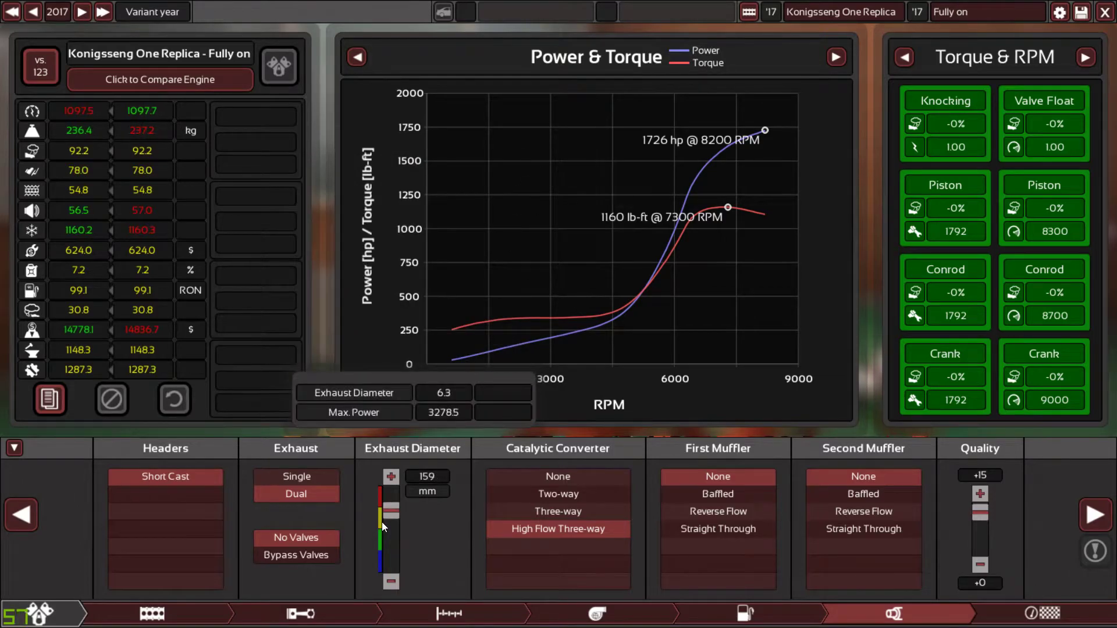
pyautogui.click(833, 524)
pyautogui.click(833, 477)
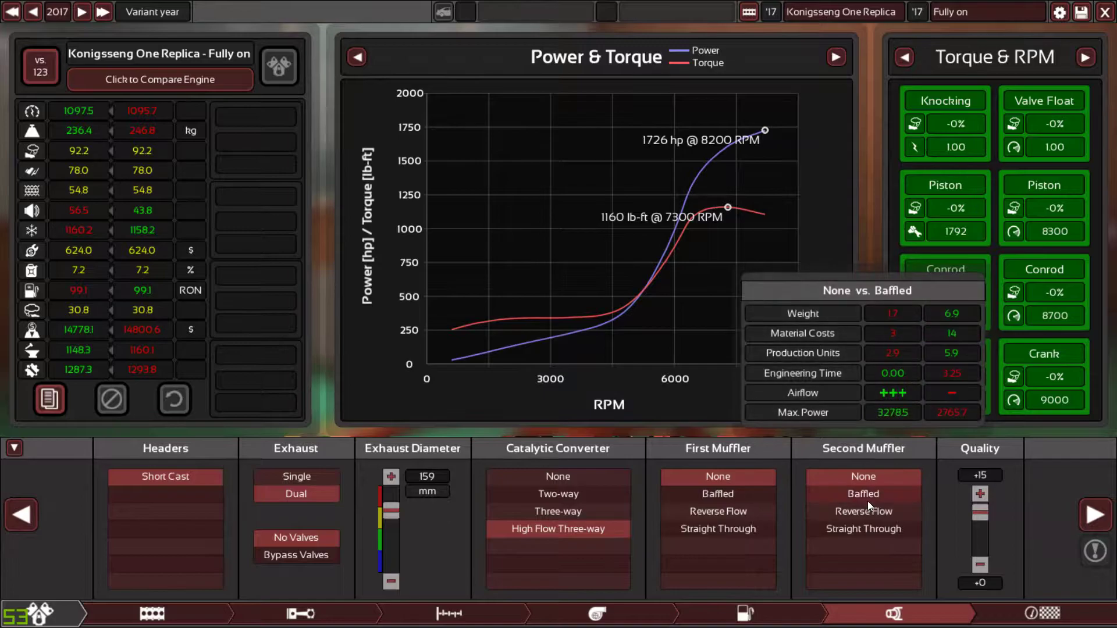
pyautogui.click(851, 530)
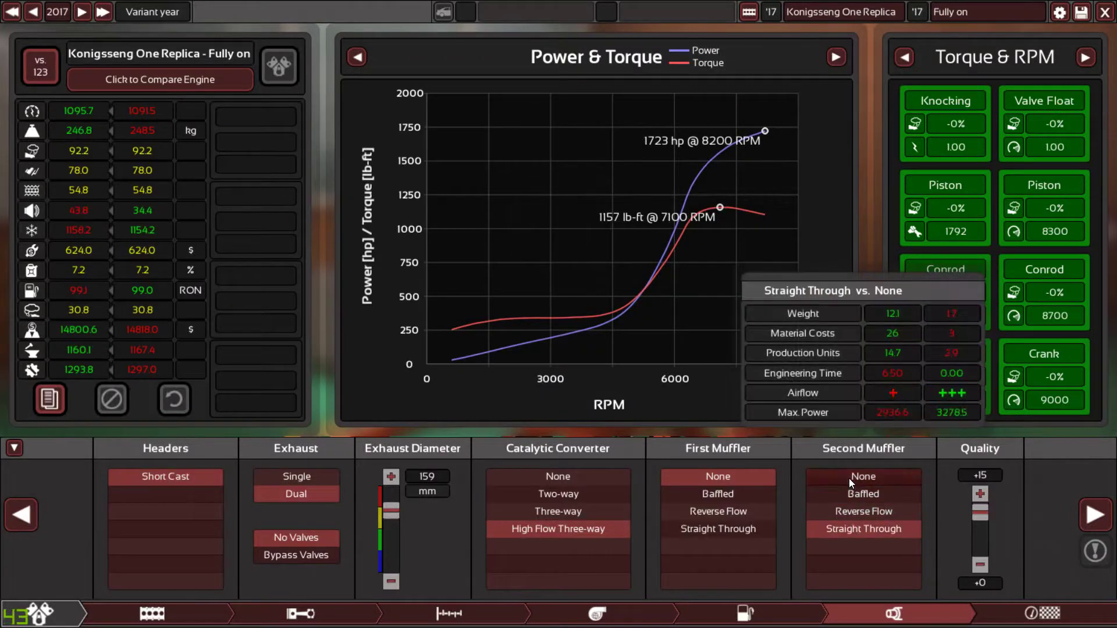
pyautogui.click(849, 479)
# Advance ignition timing to 100.
pyautogui.click(767, 599)
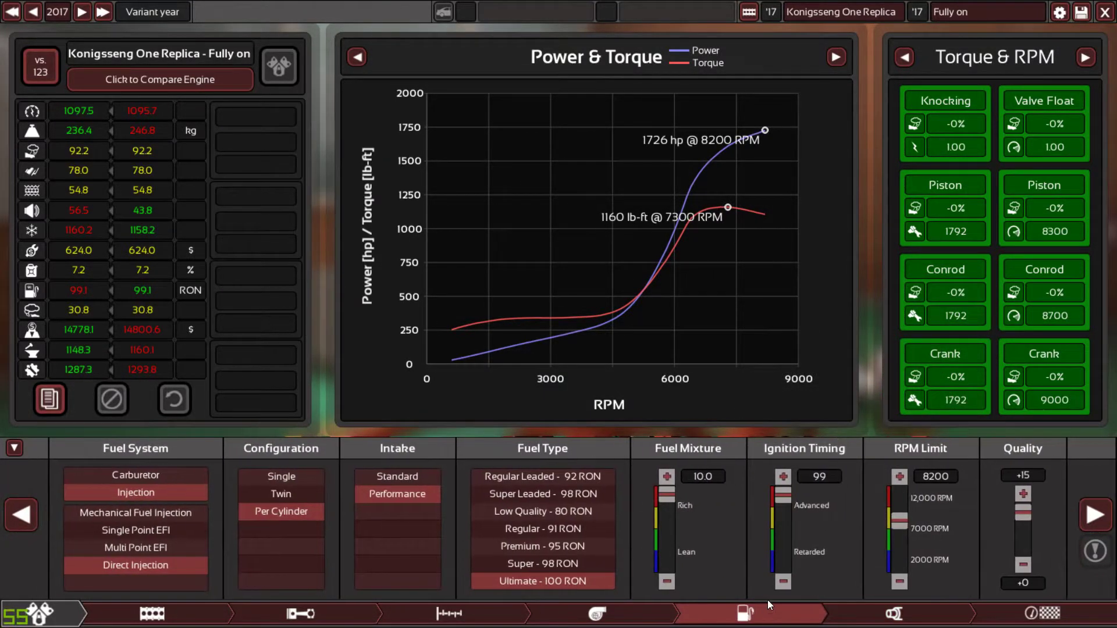
pyautogui.scroll(1, 793, 549)
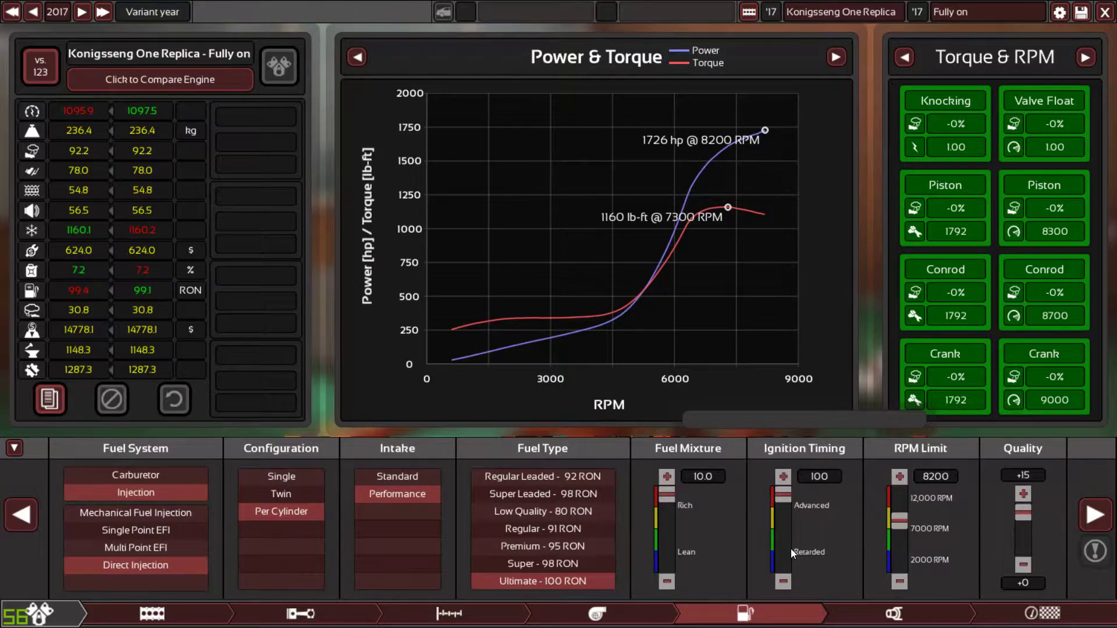
pyautogui.click(652, 607)
# Set VVL Profile to 94 and Cam Profile to 34, giving 1163 lb-ft at 7200 RPM.
pyautogui.click(453, 611)
pyautogui.scroll(1, 440, 544)
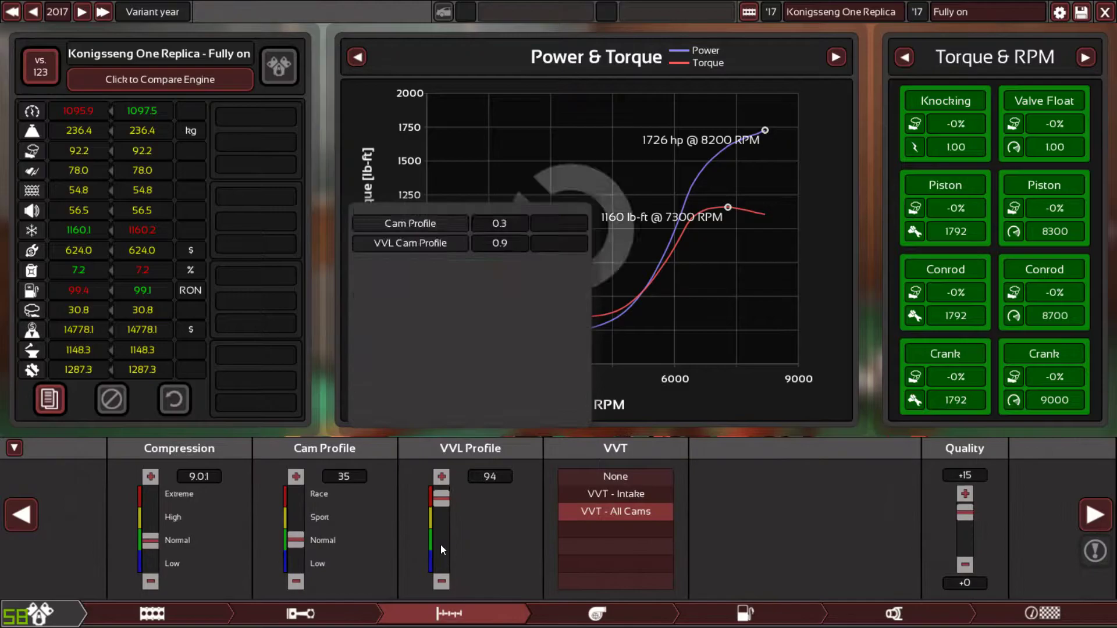
pyautogui.scroll(-2, 442, 544)
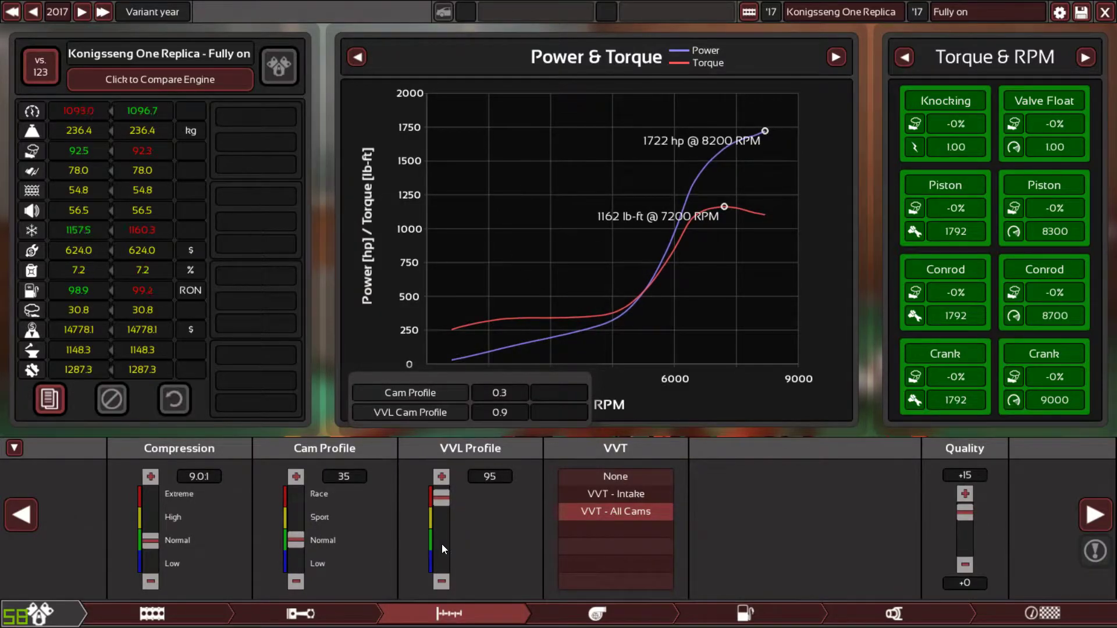
pyautogui.scroll(2, 444, 539)
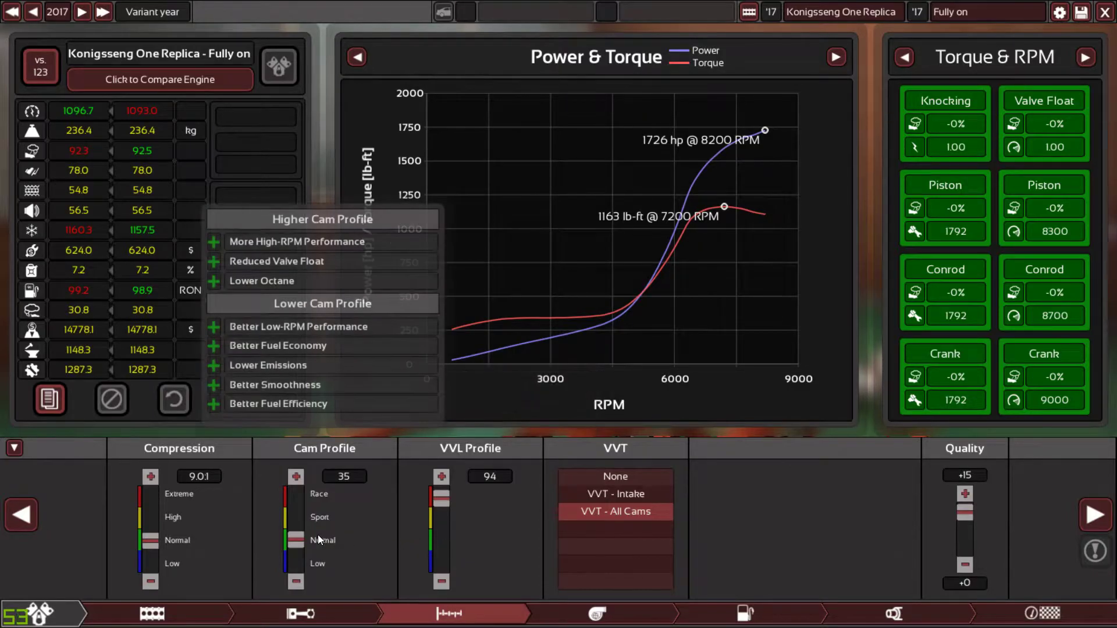
pyautogui.scroll(1, 314, 539)
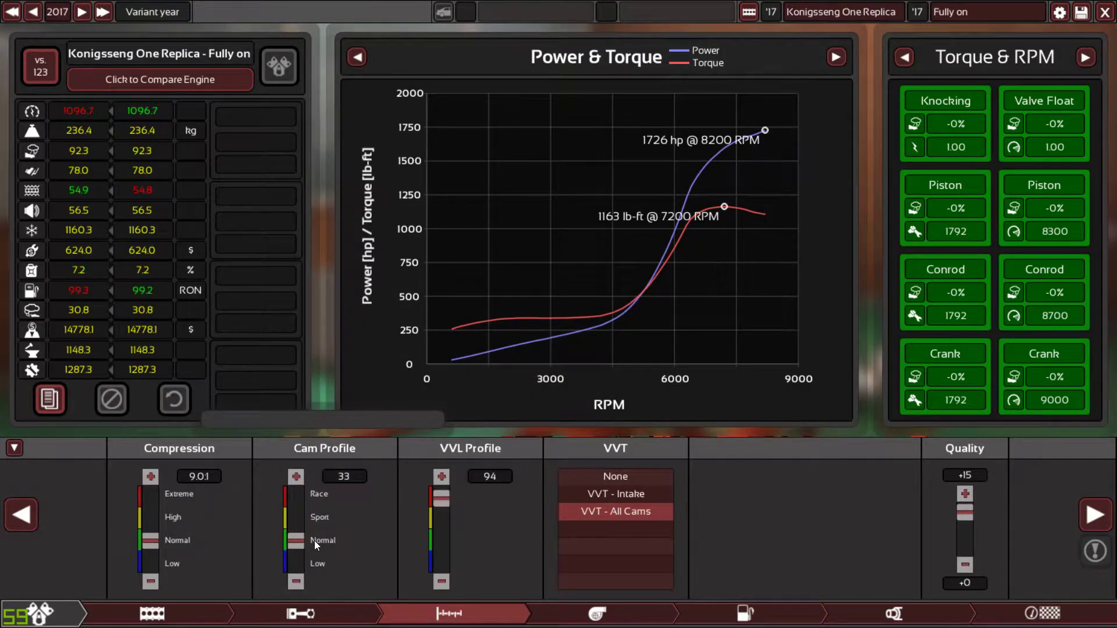
pyautogui.scroll(-4, 314, 540)
pyautogui.scroll(12, 314, 540)
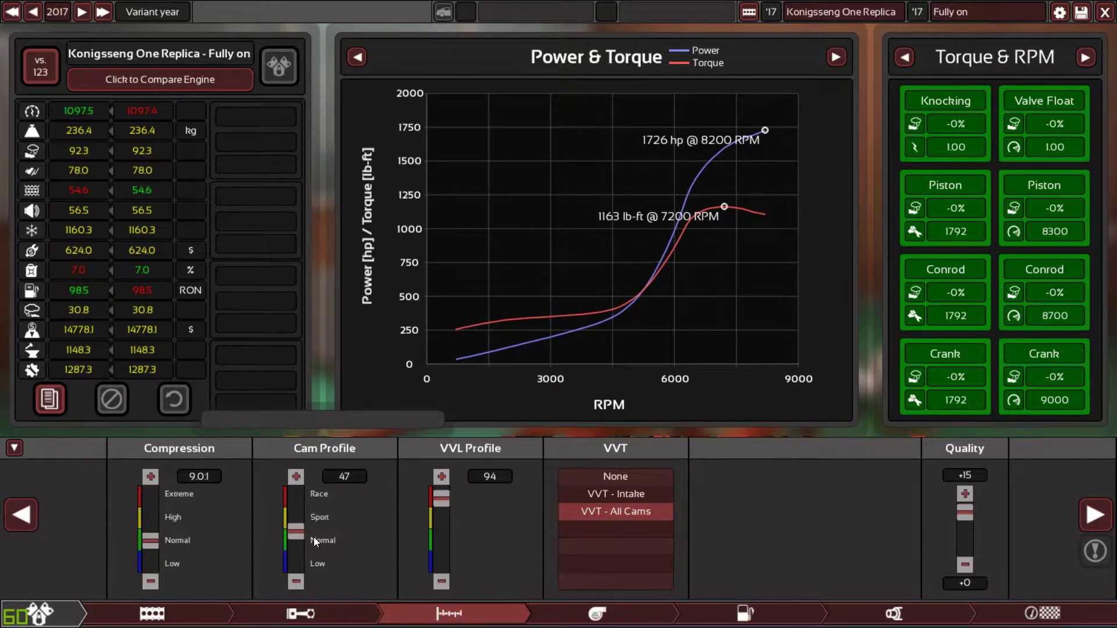
pyautogui.scroll(-1, 314, 536)
pyautogui.scroll(-1, 314, 537)
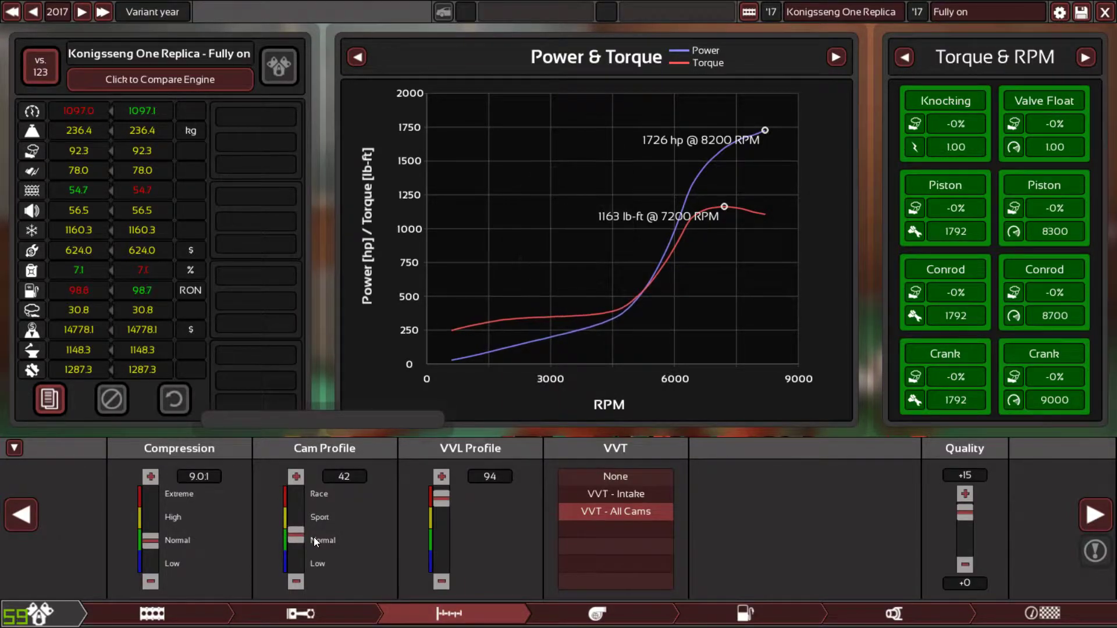
pyautogui.scroll(-7, 313, 537)
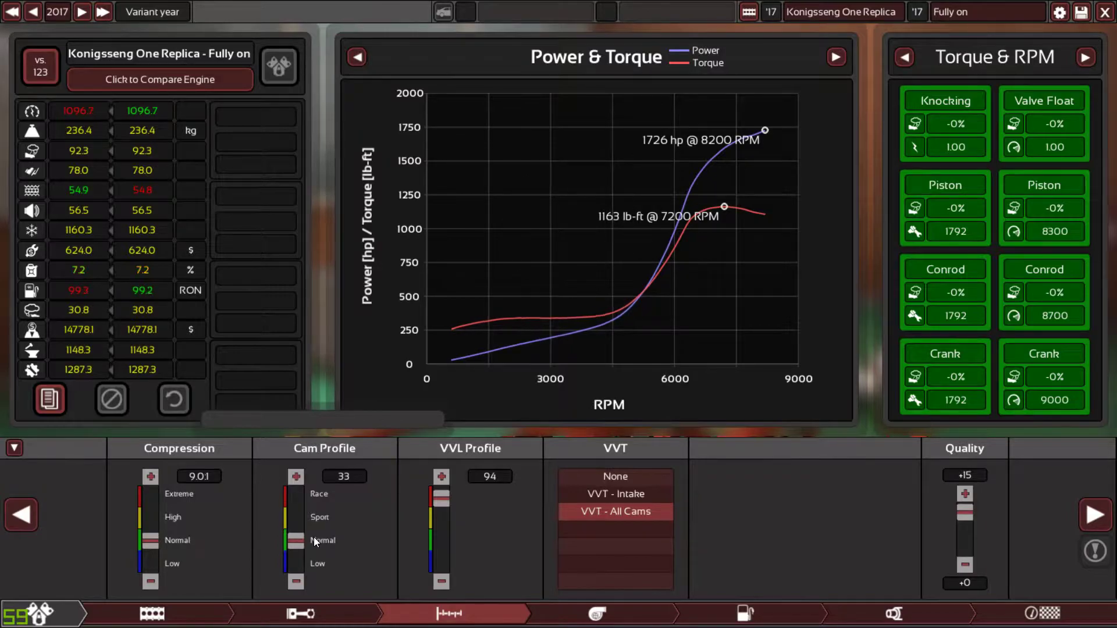
pyautogui.scroll(1, 313, 536)
# Compare VVT None against VVT All Cams, keep All Cams, and view the 1725.9 hp test statistics.
pyautogui.hscroll(-5, 293, 580)
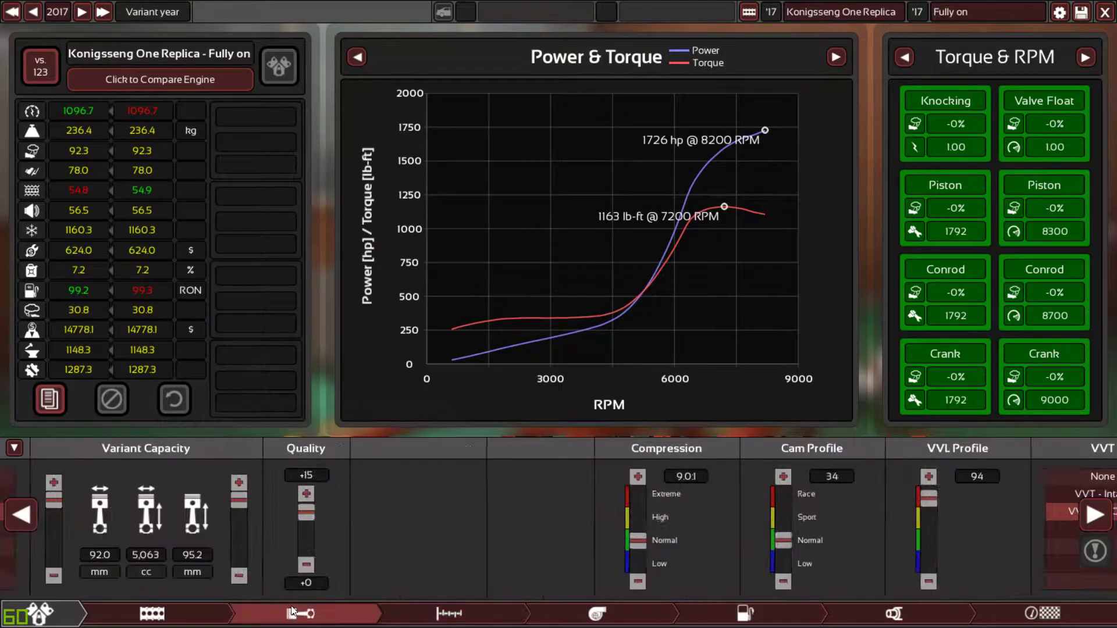
pyautogui.hscroll(2, 431, 602)
pyautogui.hscroll(3, 514, 605)
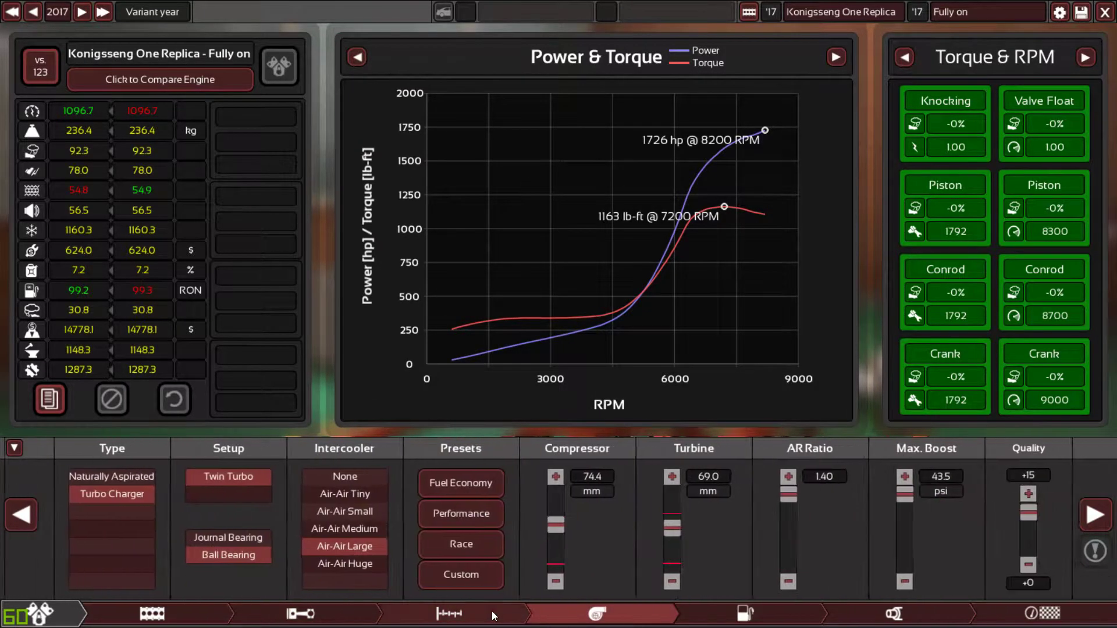
pyautogui.hscroll(-2, 492, 611)
pyautogui.moveTo(597, 510)
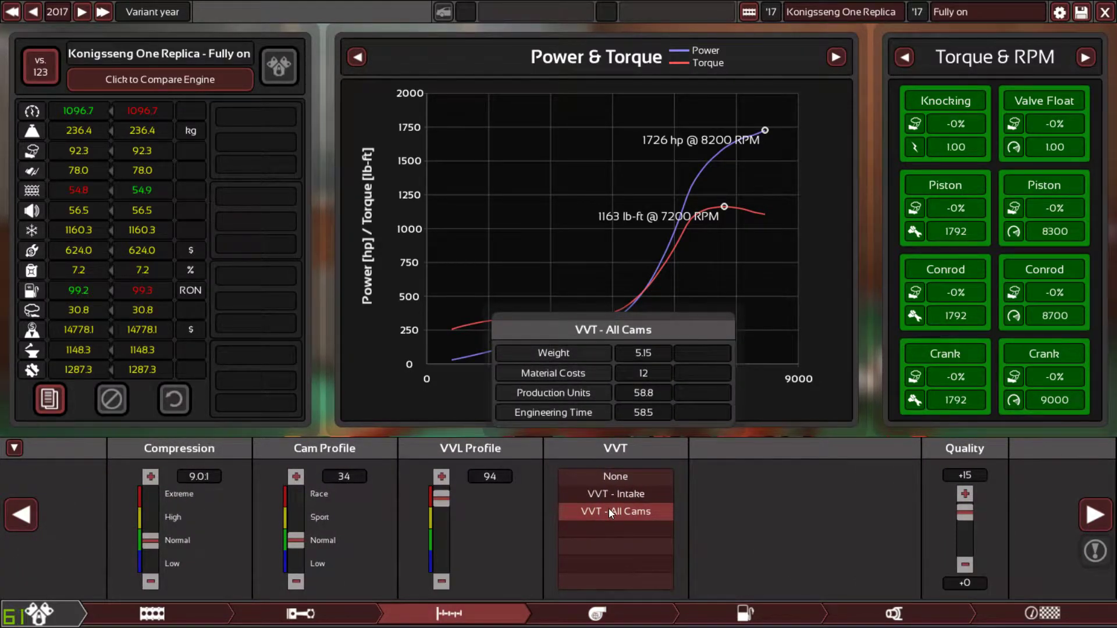
pyautogui.click(611, 475)
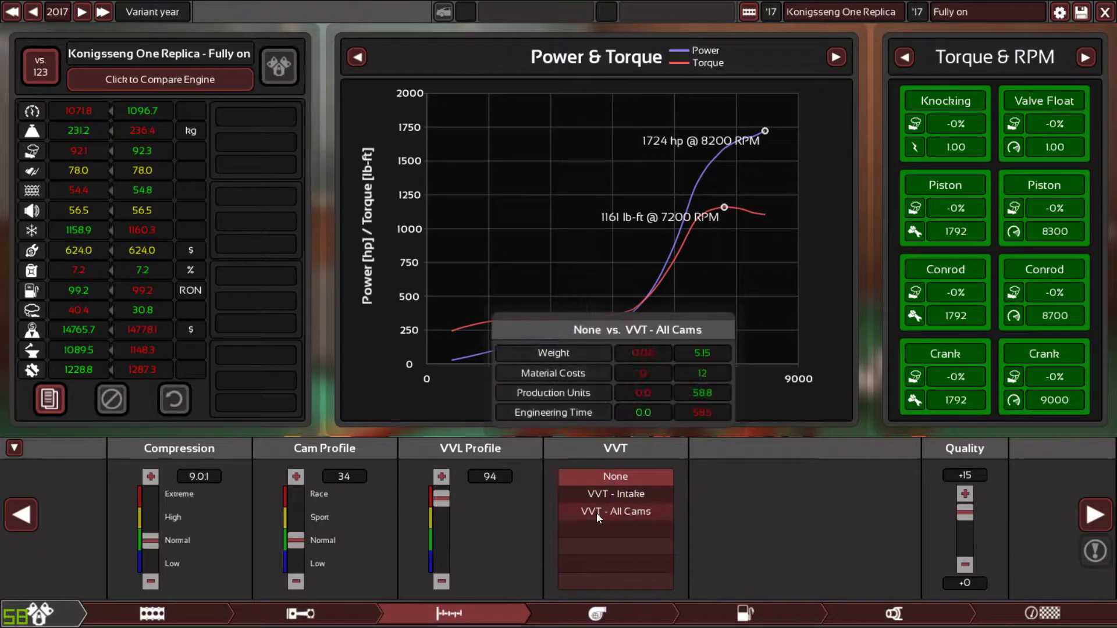
pyautogui.click(599, 517)
pyautogui.click(614, 473)
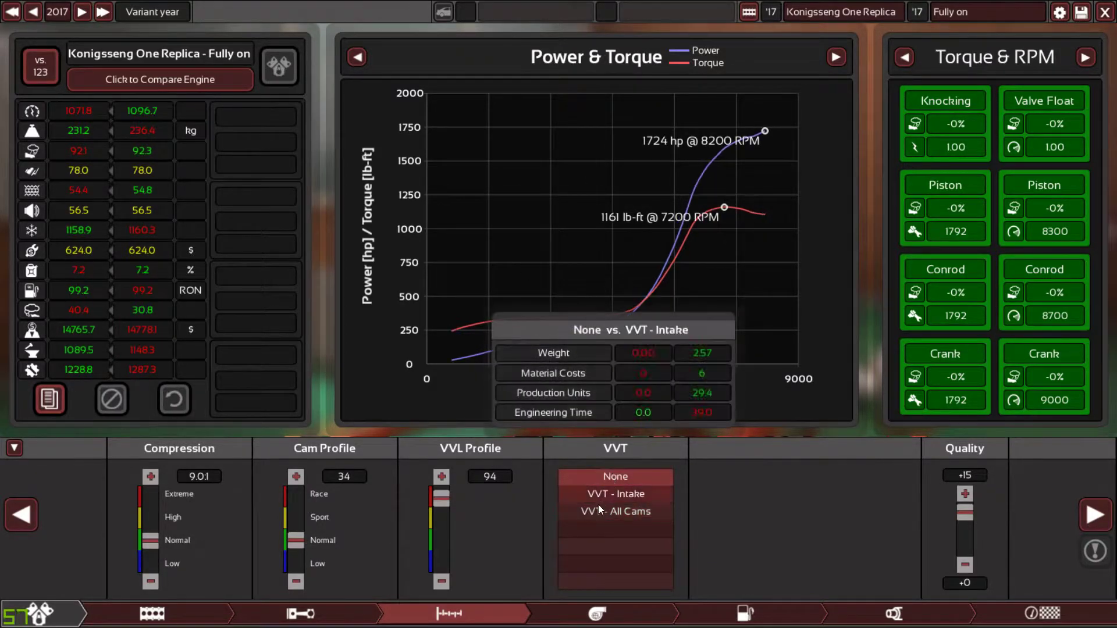
pyautogui.click(599, 506)
pyautogui.click(591, 478)
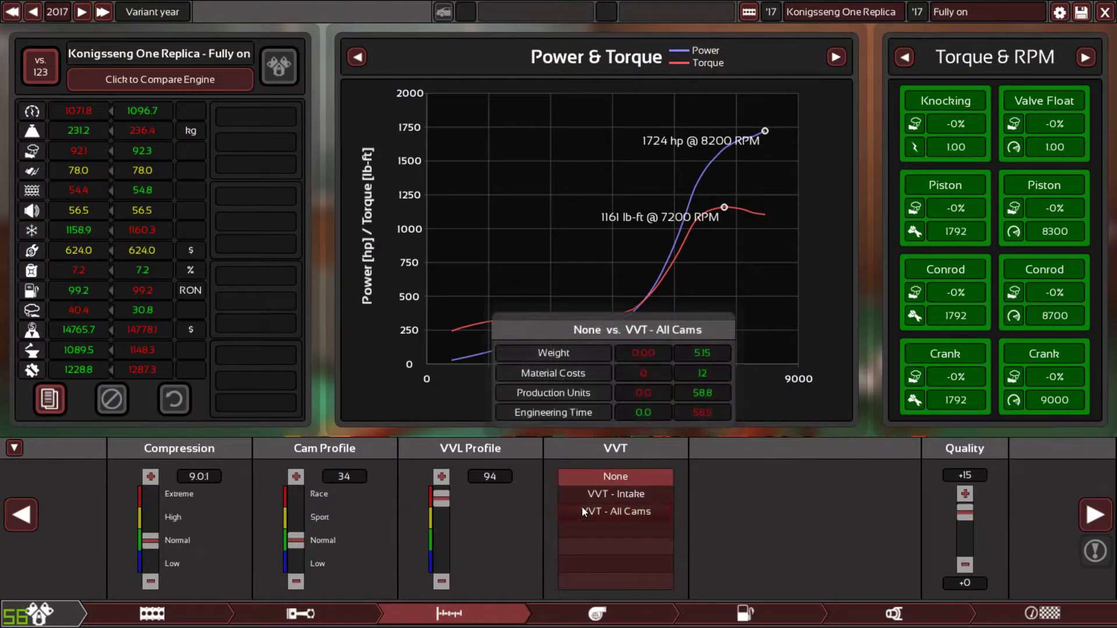
pyautogui.click(581, 506)
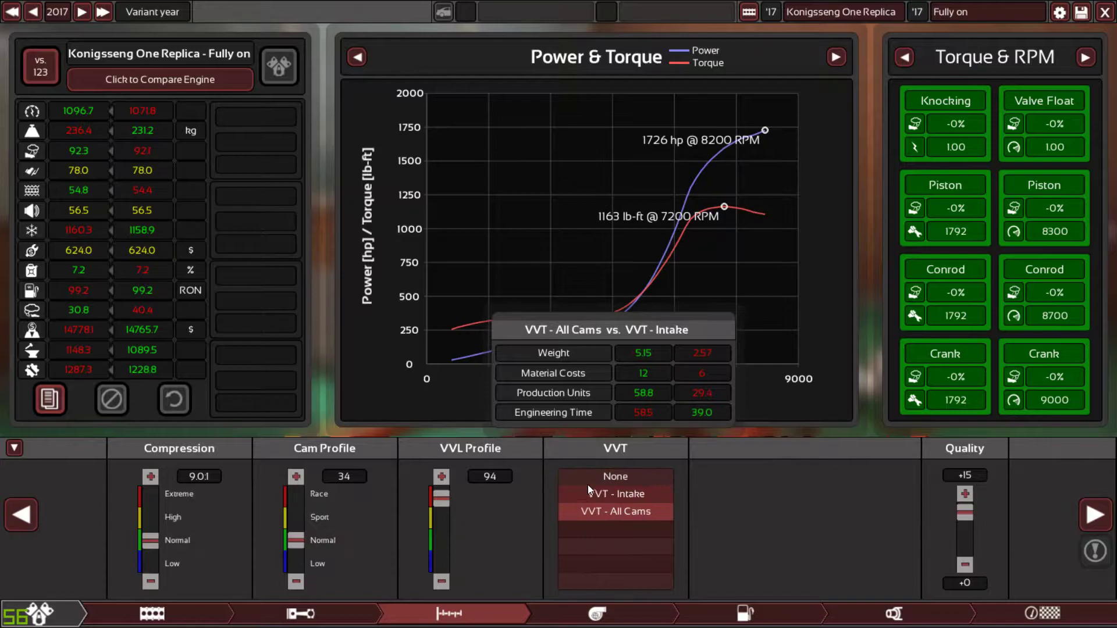
pyautogui.click(961, 623)
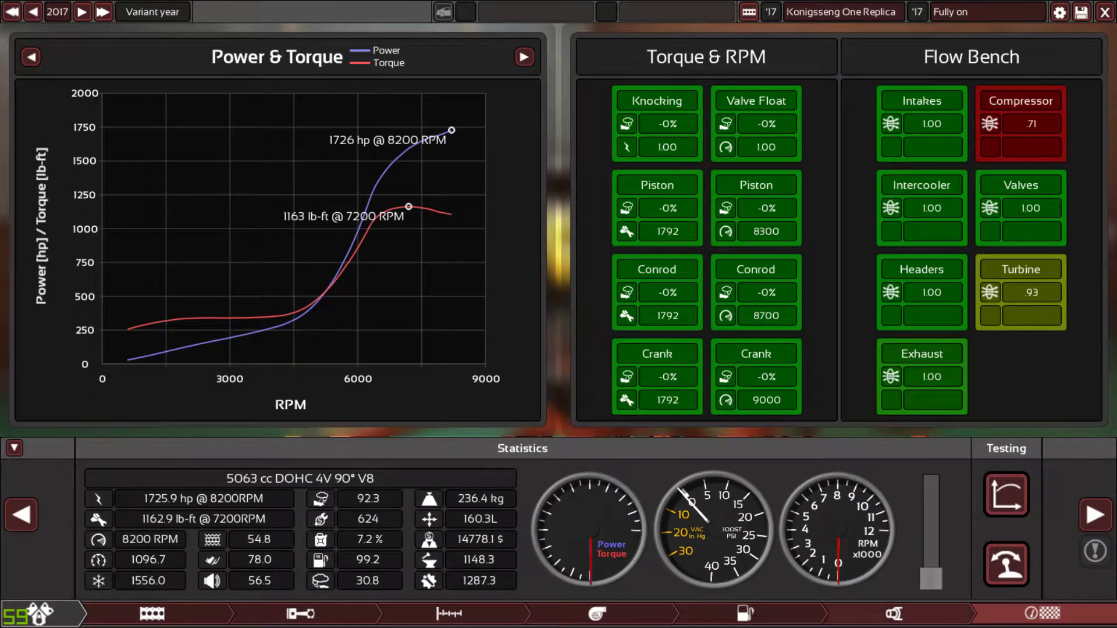
# Run a manual dyno test with graphs hidden, drop the throttle to idle, and stop testing.
pyautogui.click(940, 605)
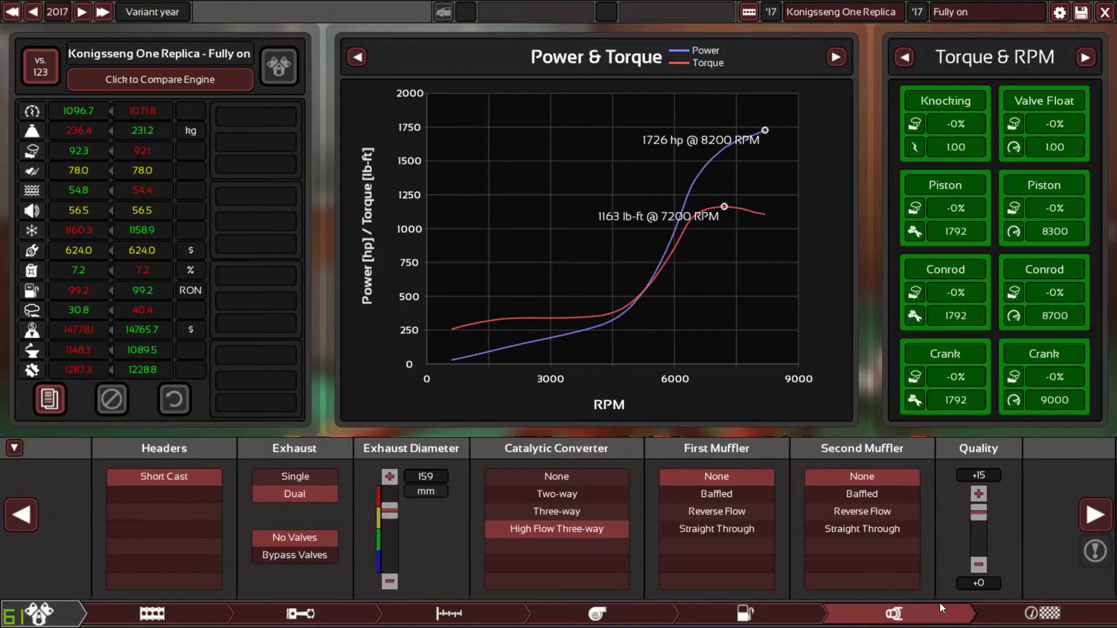
pyautogui.click(992, 604)
pyautogui.click(1005, 575)
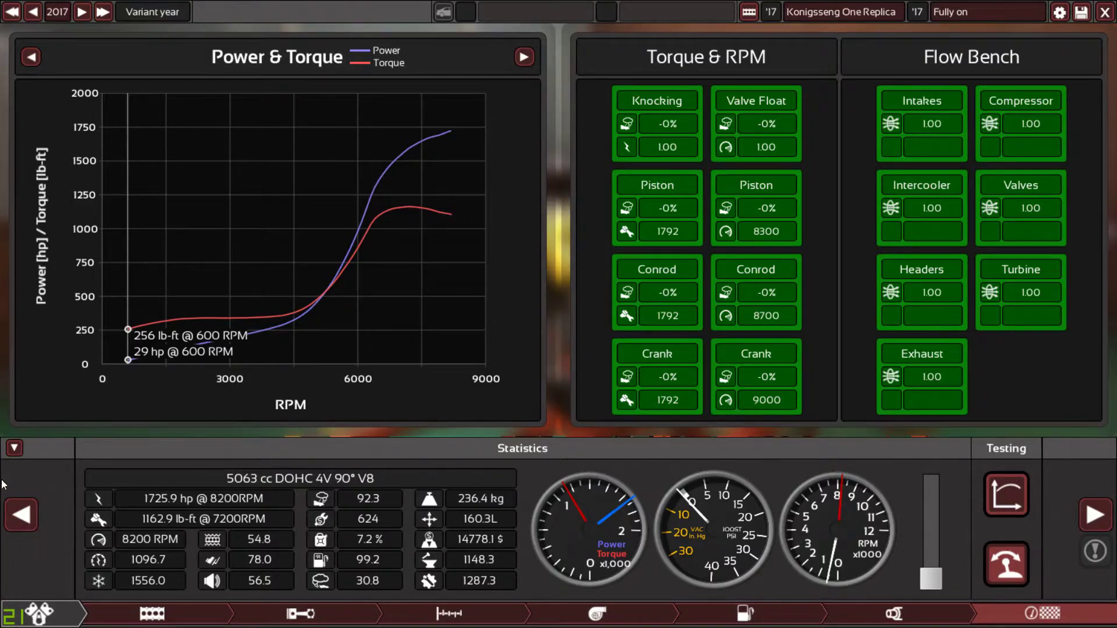
pyautogui.click(14, 453)
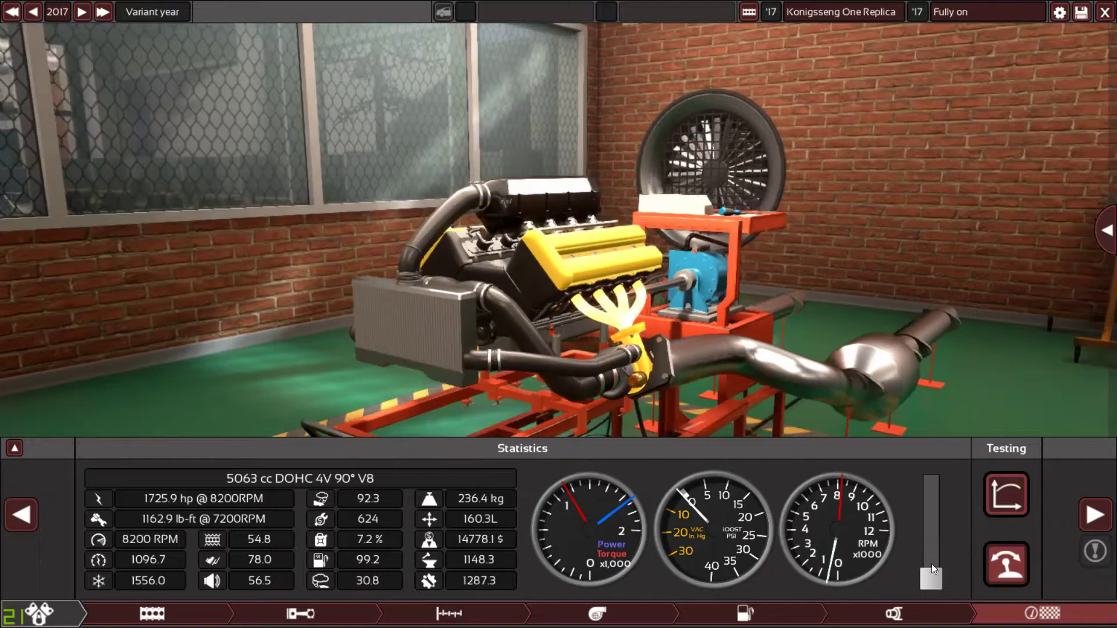
pyautogui.moveTo(941, 562); pyautogui.dragTo(949, 577)
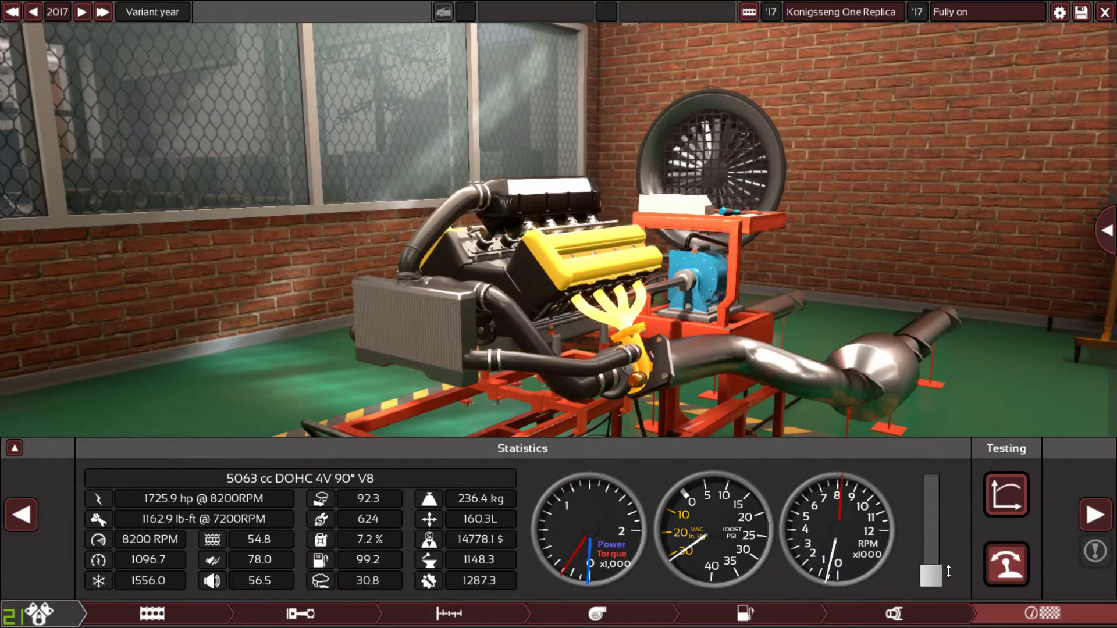
pyautogui.click(1006, 500)
pyautogui.write('MAX')
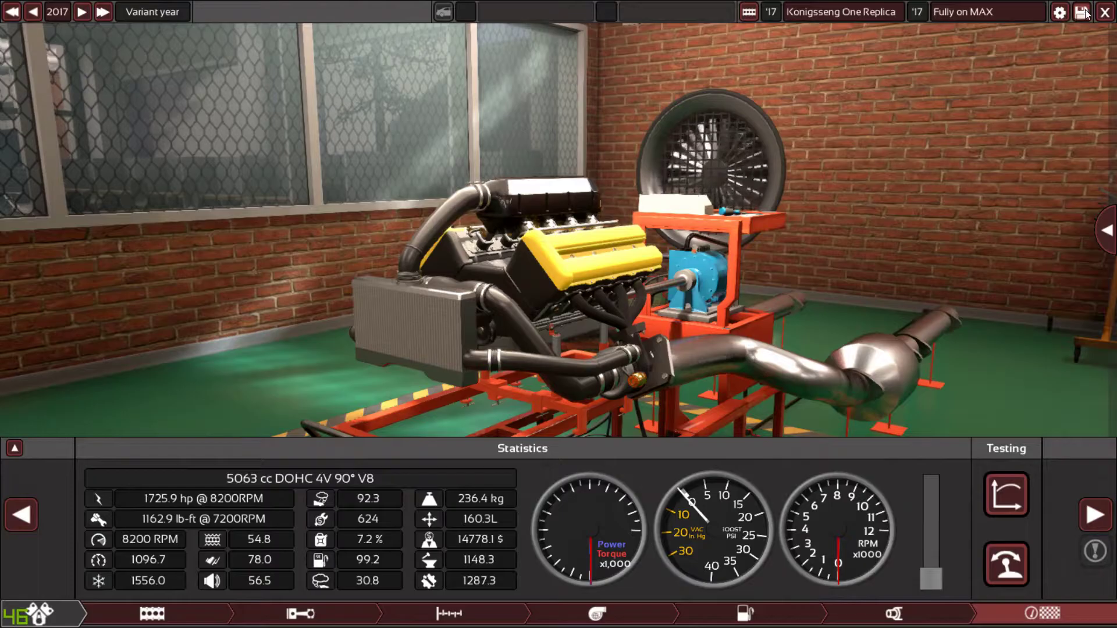
# Close the engine, select Fully on MAX in the engine list, and revise it.
pyautogui.click(1105, 13)
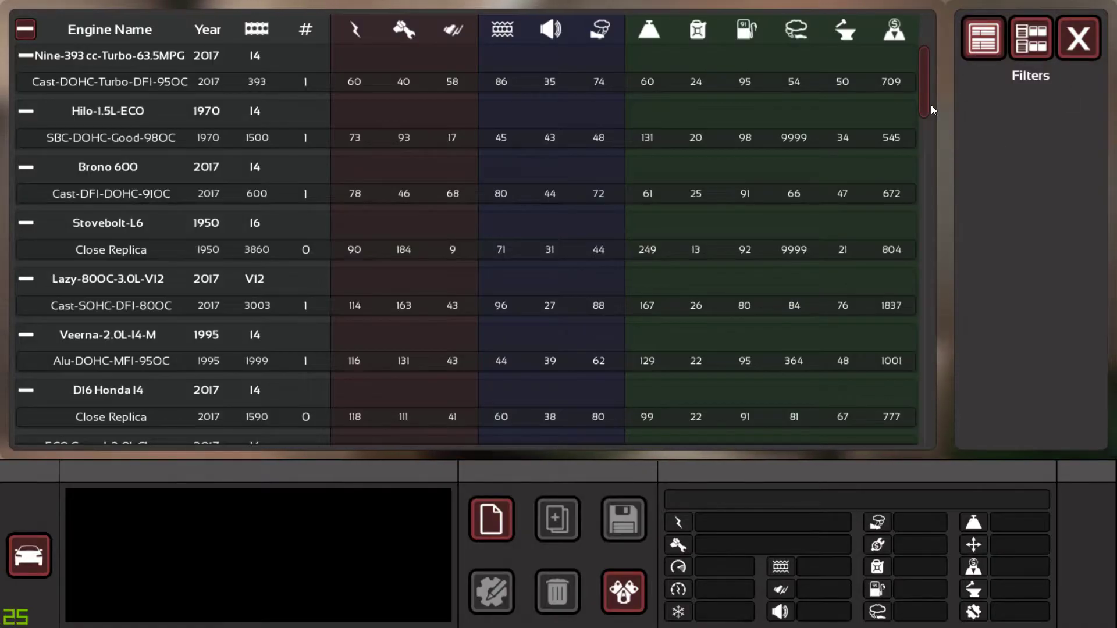
pyautogui.scroll(-4, 931, 107)
pyautogui.moveTo(931, 114); pyautogui.dragTo(941, 378)
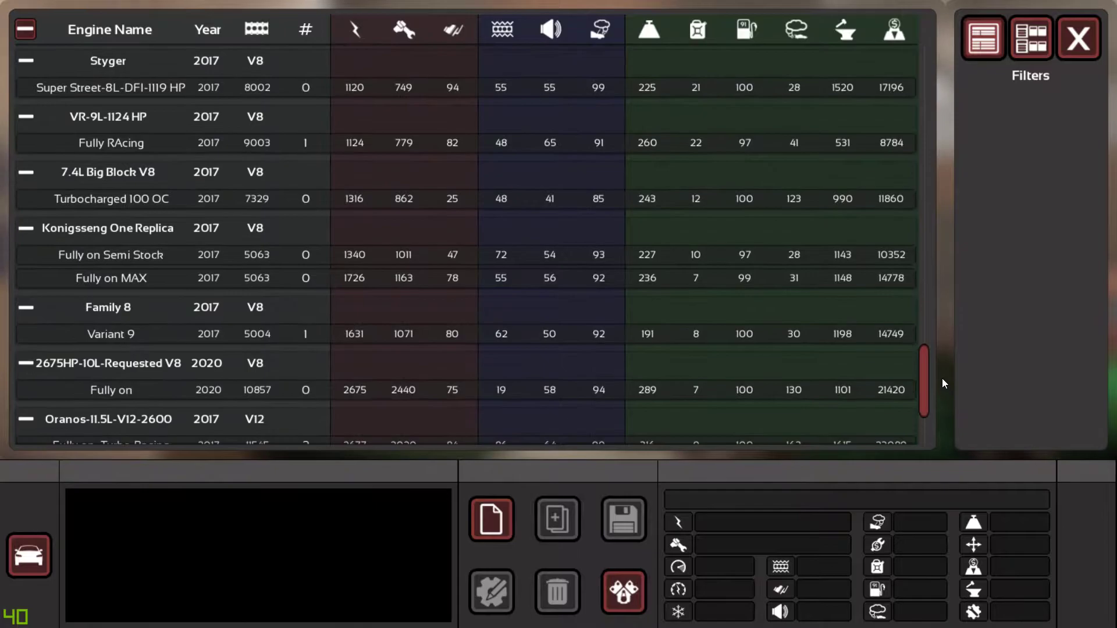
pyautogui.click(455, 297)
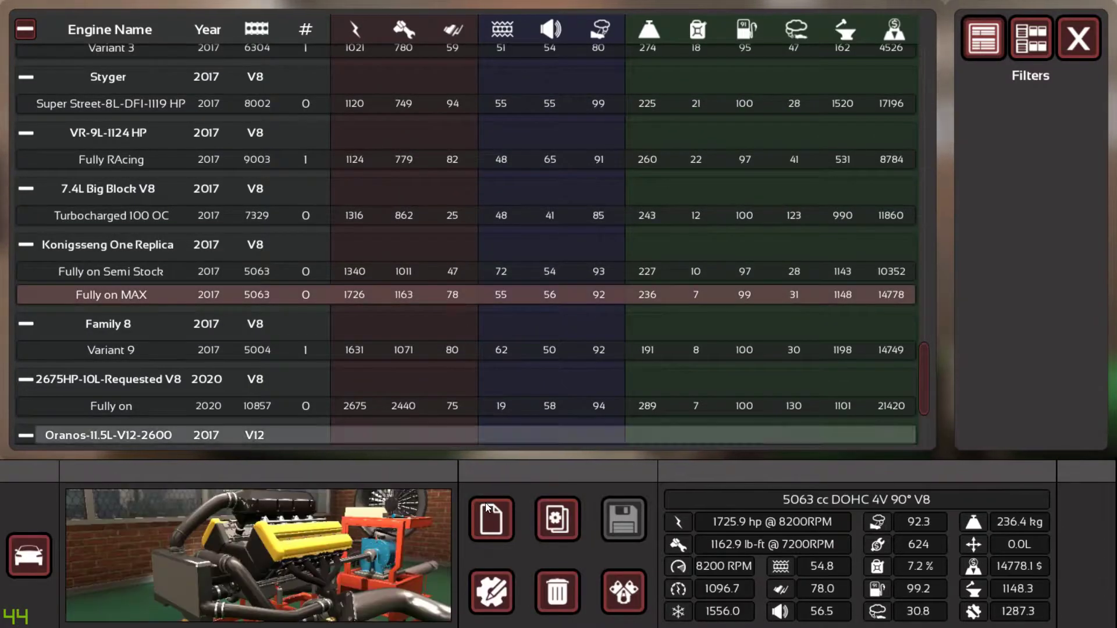
pyautogui.click(506, 593)
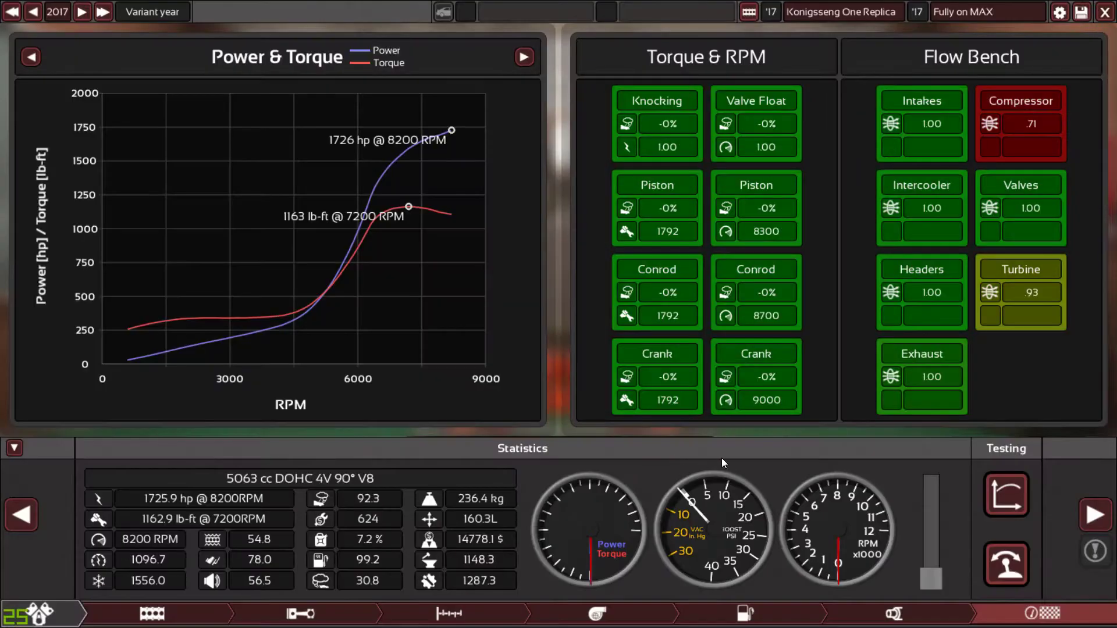
# Start a manual dyno run, rev the twin-turbo V8 high, then ease the throttle back down.
pyautogui.click(15, 448)
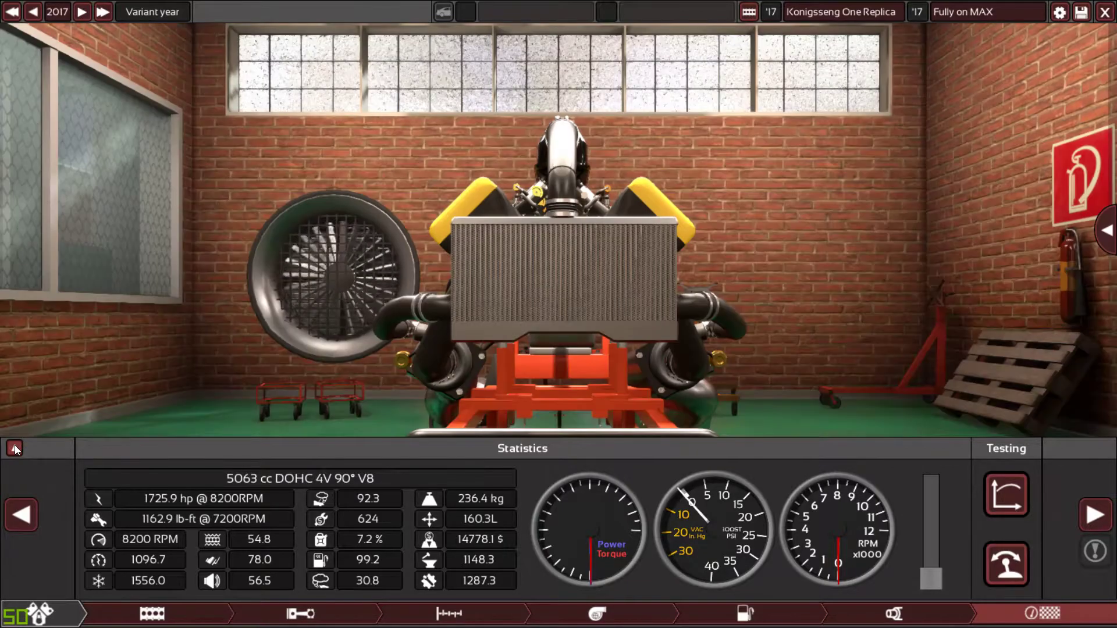
pyautogui.click(1020, 576)
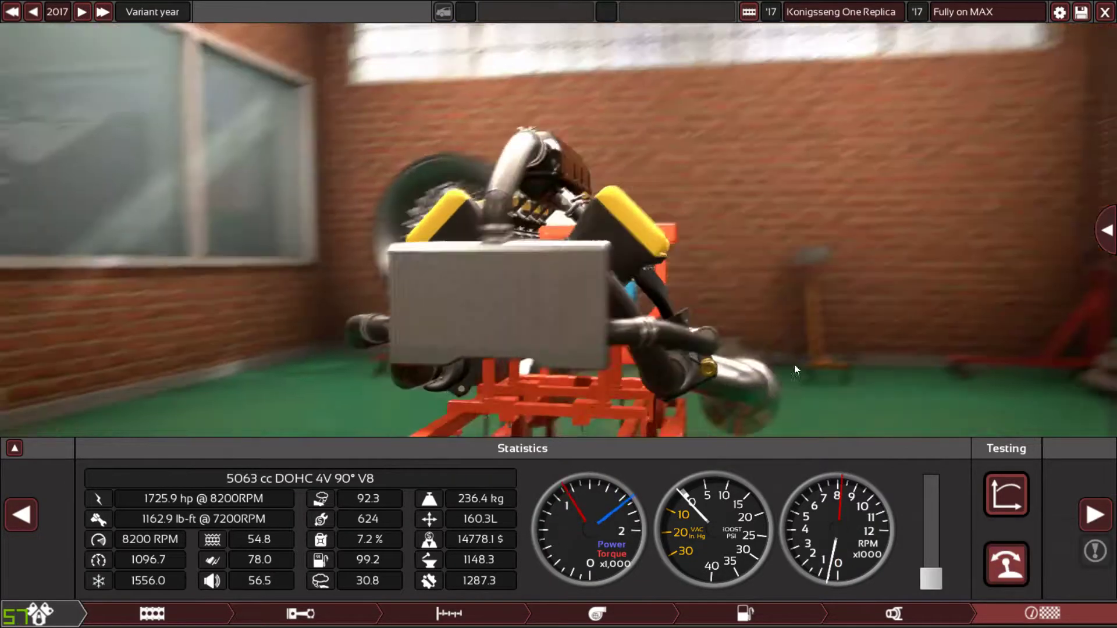
pyautogui.moveTo(931, 579)
pyautogui.mouseDown()
pyautogui.moveTo(938, 541)
pyautogui.moveTo(949, 585)
pyautogui.moveTo(954, 552)
pyautogui.moveTo(958, 589)
pyautogui.mouseUp()
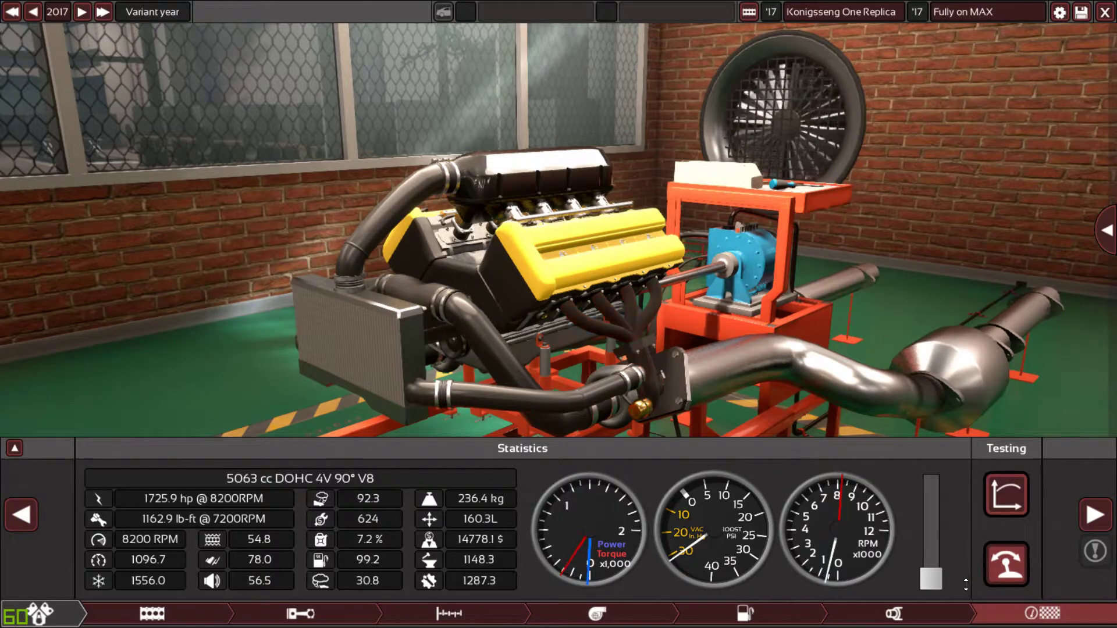
pyautogui.moveTo(966, 585); pyautogui.dragTo(957, 569)
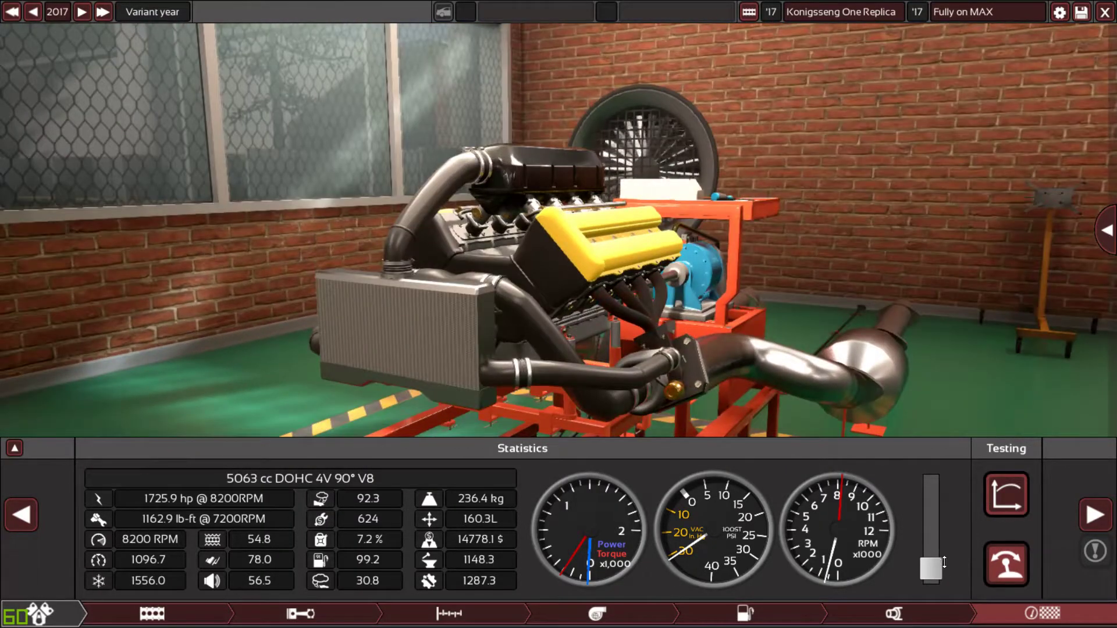
pyautogui.moveTo(943, 561)
pyautogui.mouseDown()
pyautogui.moveTo(949, 504)
pyautogui.moveTo(942, 520)
pyautogui.moveTo(940, 491)
pyautogui.moveTo(929, 522)
pyautogui.moveTo(928, 483)
pyautogui.mouseUp()
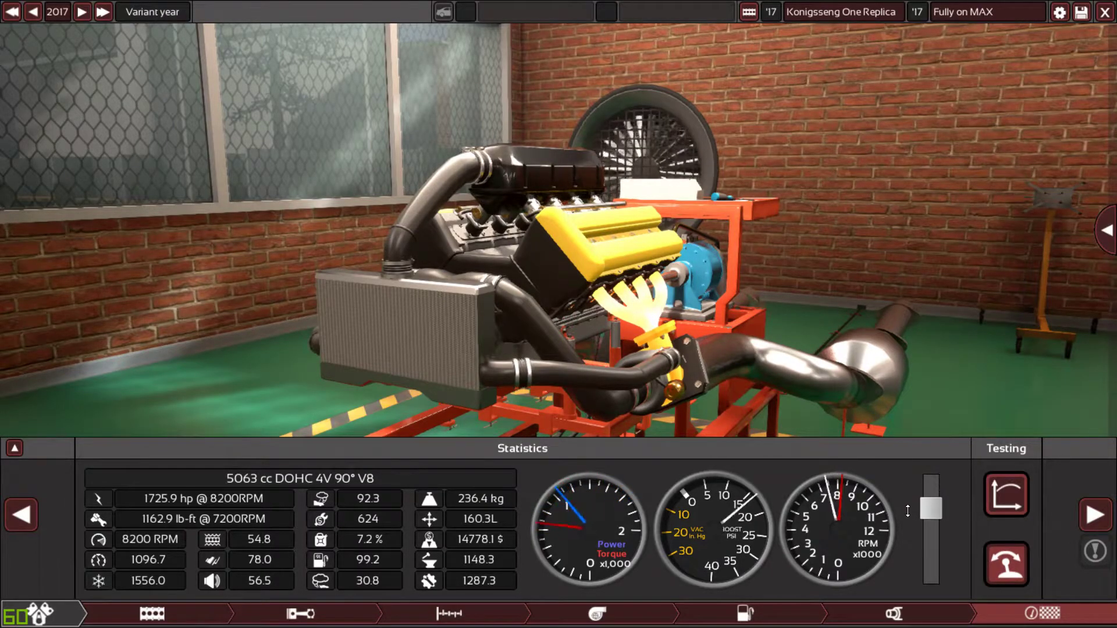
pyautogui.moveTo(907, 511)
pyautogui.mouseDown()
pyautogui.moveTo(911, 527)
pyautogui.moveTo(900, 479)
pyautogui.moveTo(905, 582)
pyautogui.mouseUp()
# Set Catalytic Converter to None, raising output to 1730 hp and 1165 lb-ft.
pyautogui.click(896, 614)
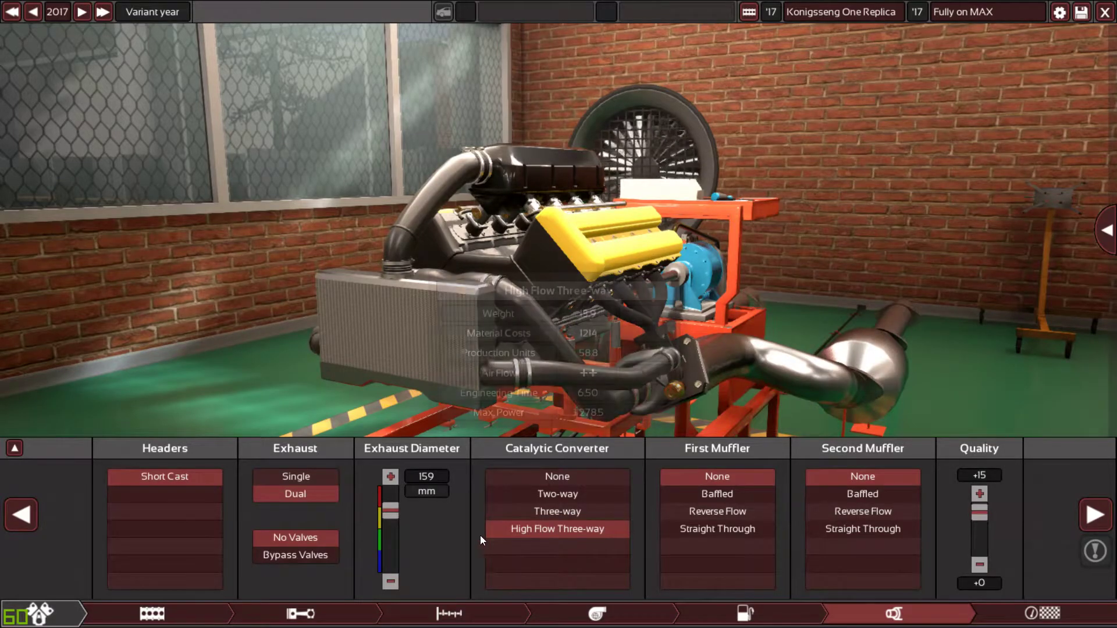
pyautogui.click(14, 448)
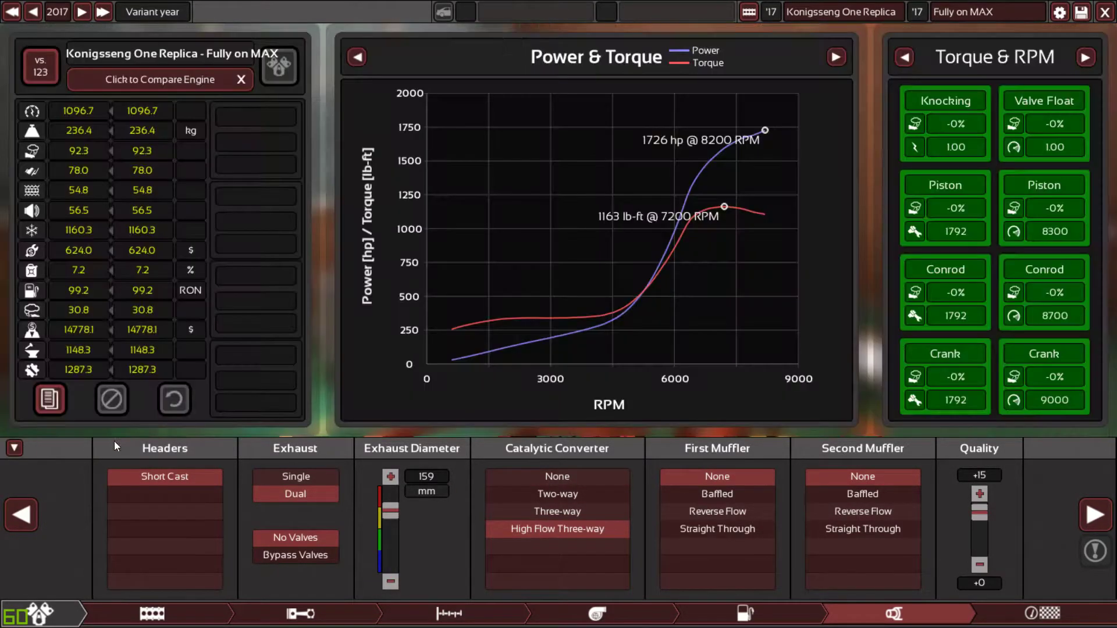
pyautogui.click(575, 482)
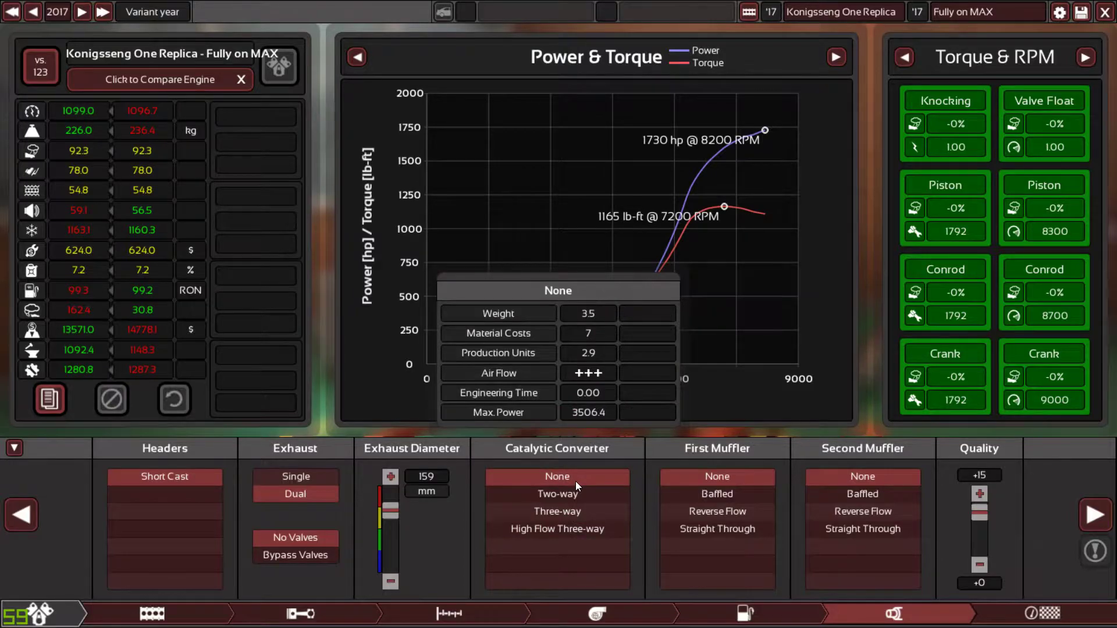
# Shrink the turbine diameter to 67.5 mm.
pyautogui.click(602, 613)
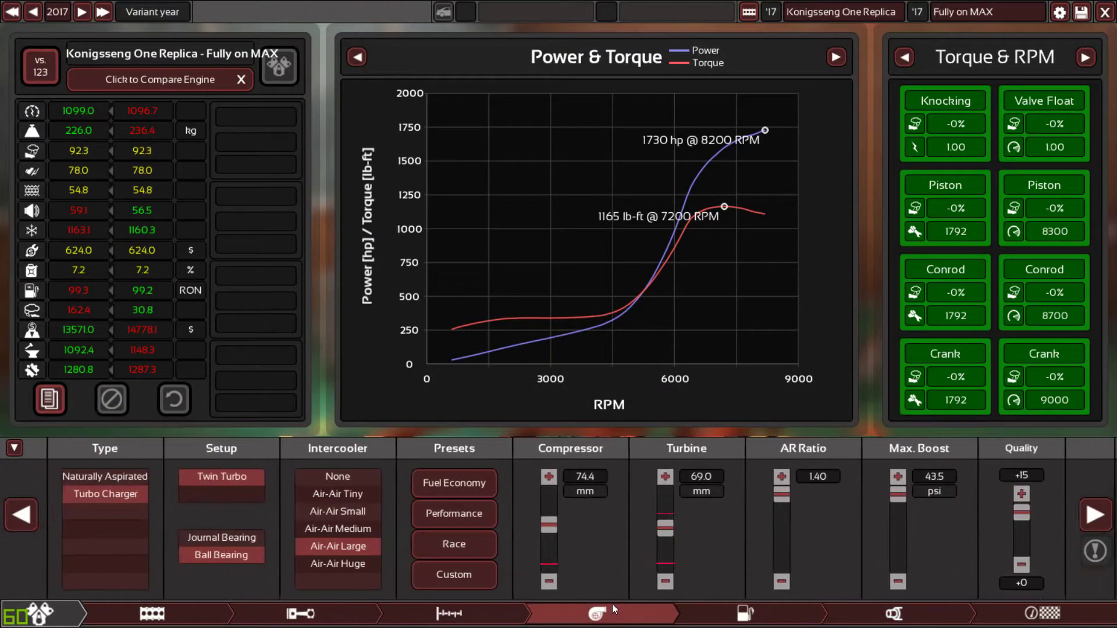
pyautogui.click(491, 606)
pyautogui.click(584, 606)
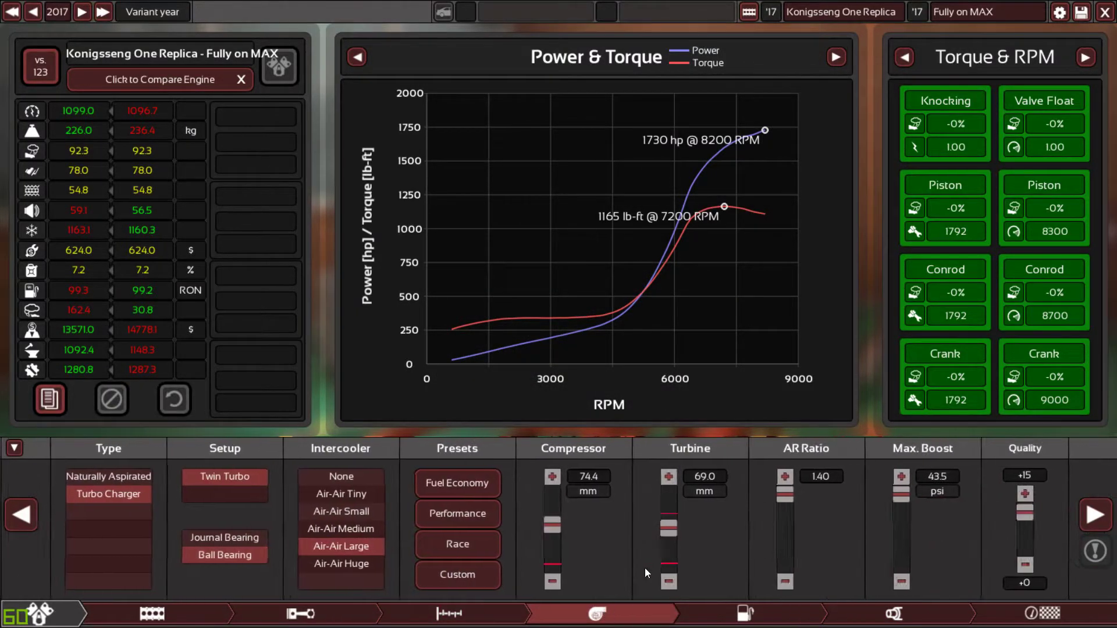
pyautogui.click(665, 521)
pyautogui.moveTo(667, 521); pyautogui.dragTo(674, 512)
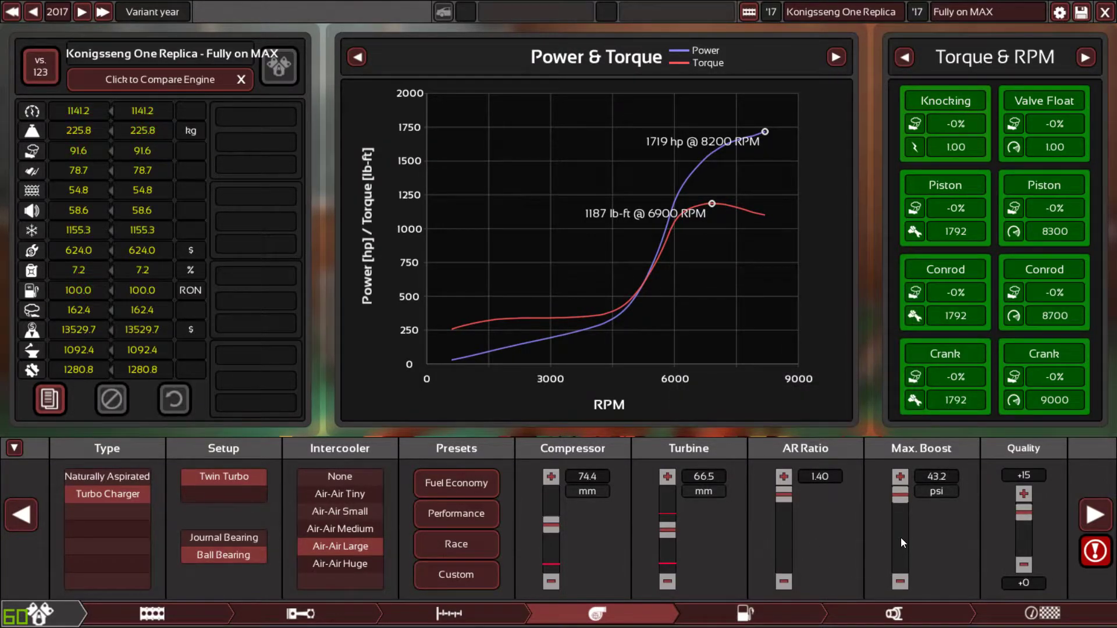
# Lower the turbine to 66.0 mm and trial compressor and boost values, leaving boost at 43.5 psi.
pyautogui.click(800, 621)
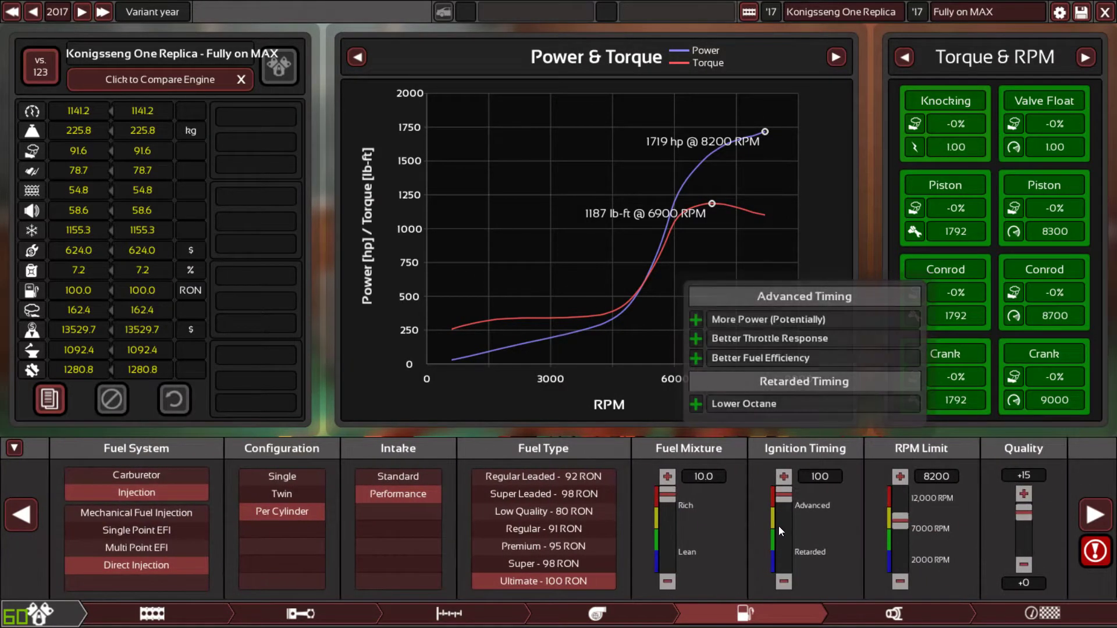
pyautogui.click(658, 614)
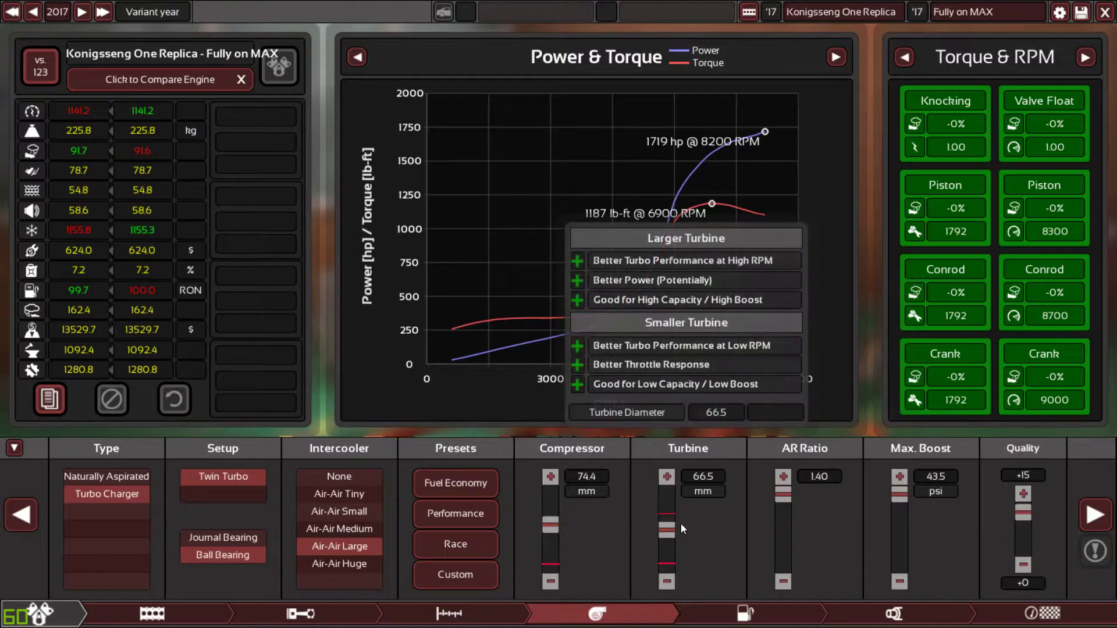
pyautogui.scroll(-2, 681, 524)
pyautogui.scroll(1, 684, 519)
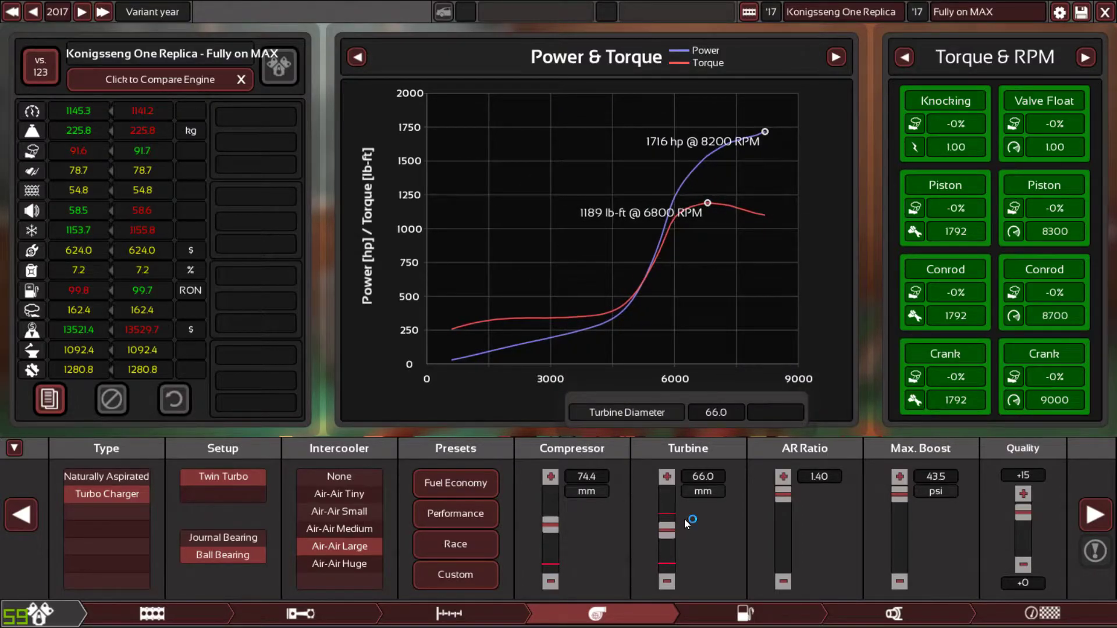
pyautogui.scroll(-1, 781, 513)
pyautogui.scroll(1, 781, 513)
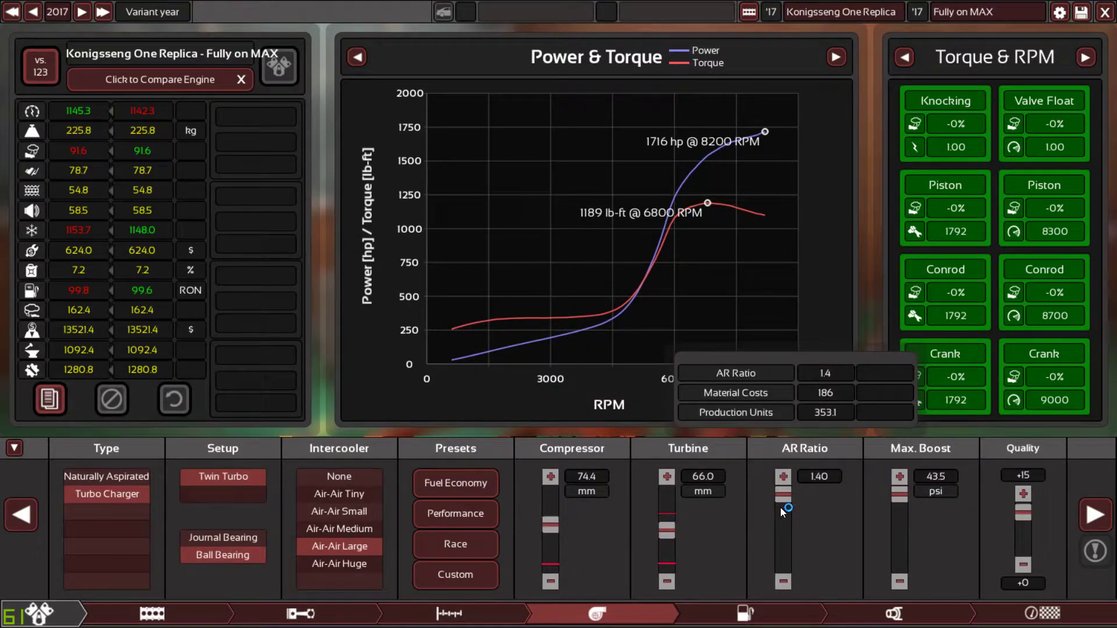
pyautogui.scroll(-1, 557, 511)
pyautogui.scroll(1, 556, 511)
pyautogui.scroll(-1, 557, 510)
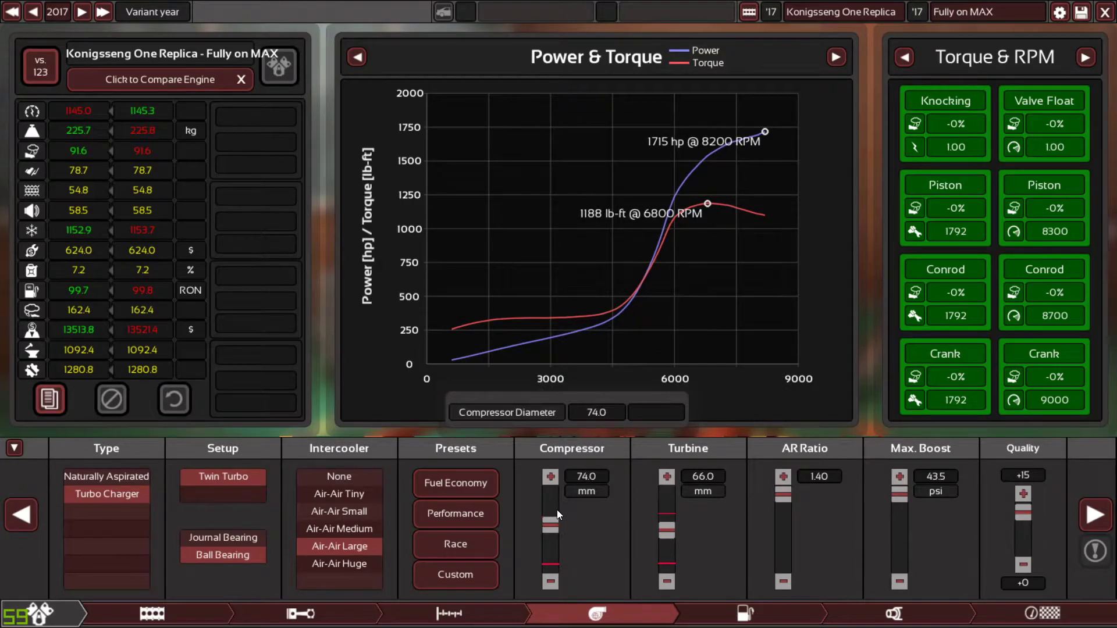
pyautogui.scroll(1, 557, 509)
pyautogui.scroll(-1, 910, 529)
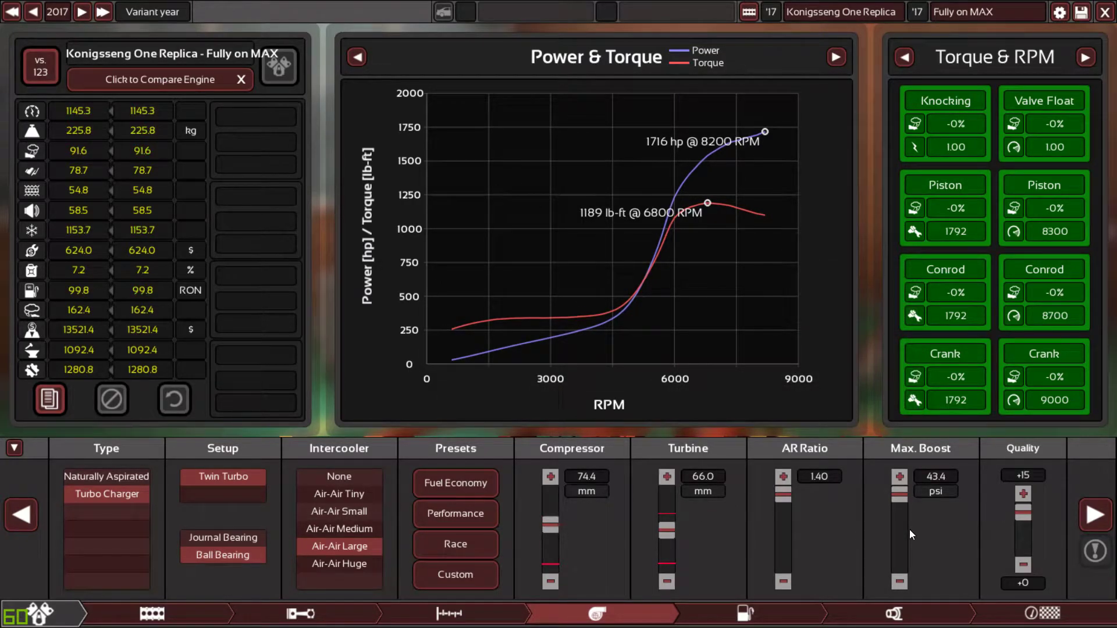
pyautogui.scroll(-3, 909, 530)
pyautogui.scroll(-2, 909, 529)
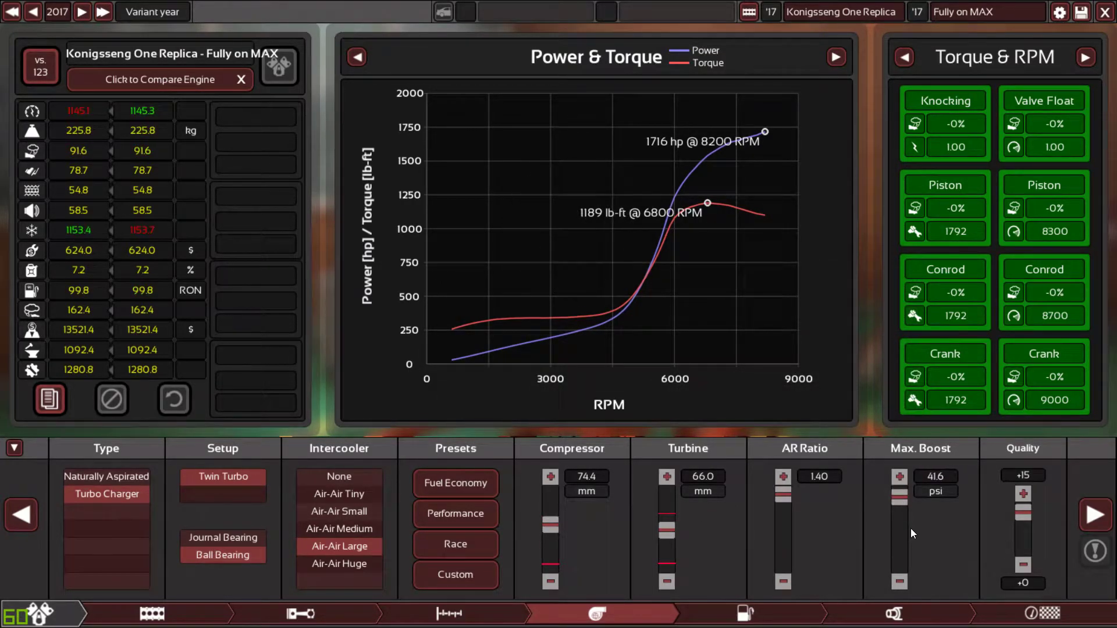
pyautogui.scroll(3, 908, 525)
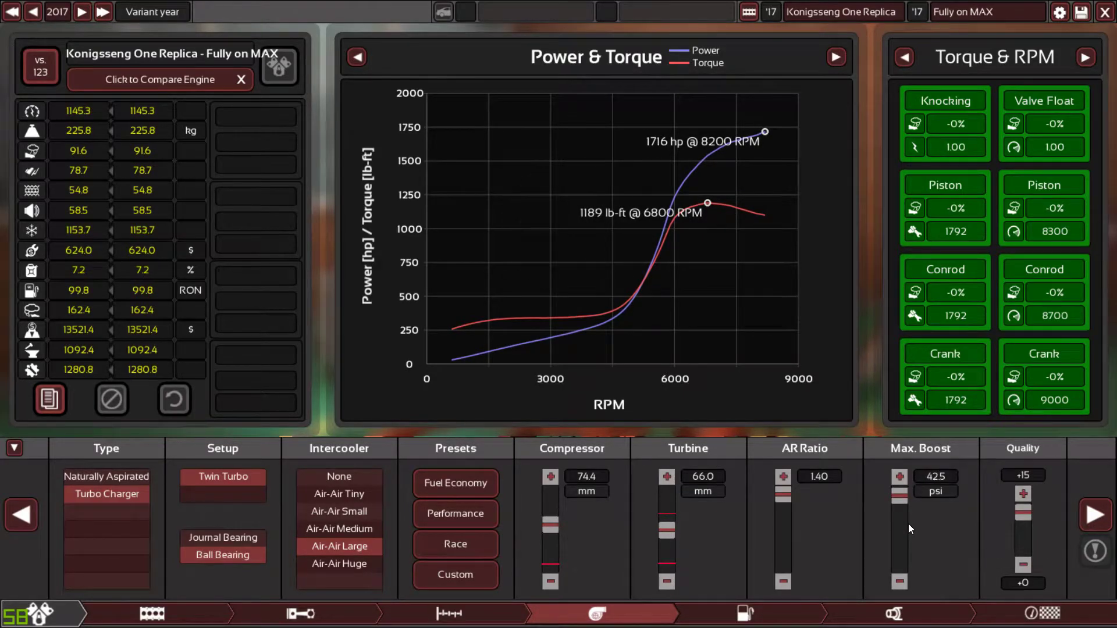
pyautogui.scroll(-3, 908, 524)
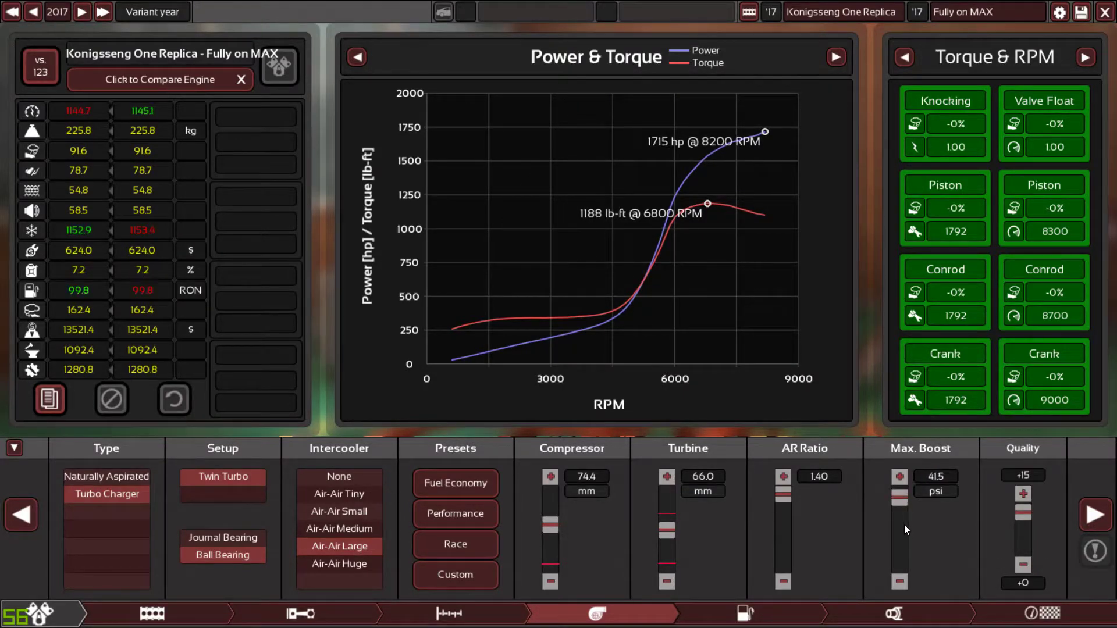
pyautogui.scroll(1, 907, 525)
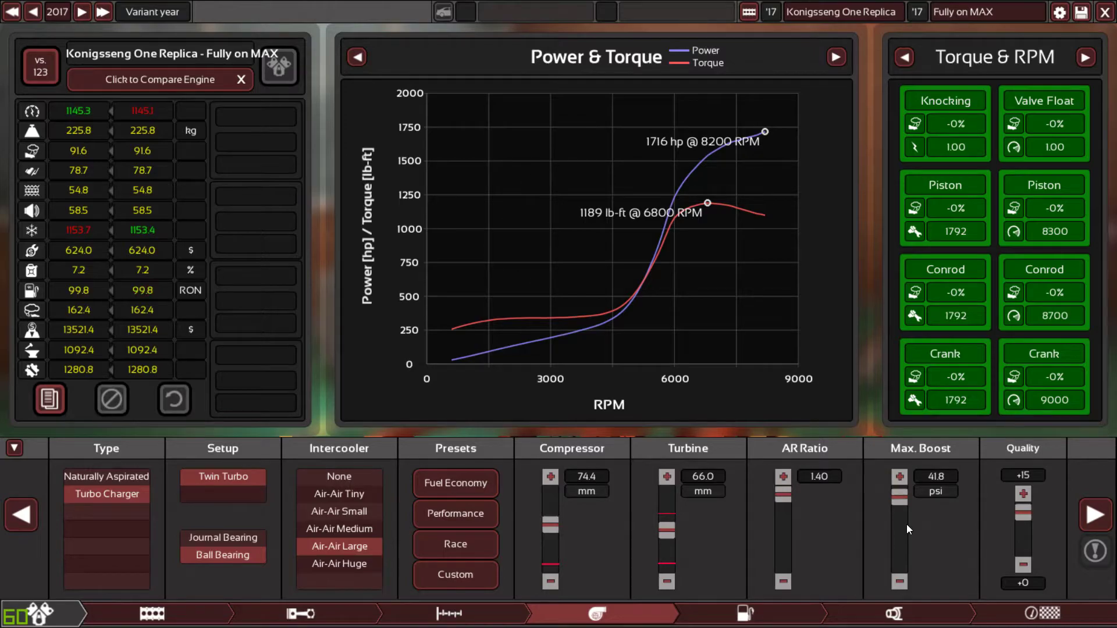
pyautogui.scroll(3, 907, 524)
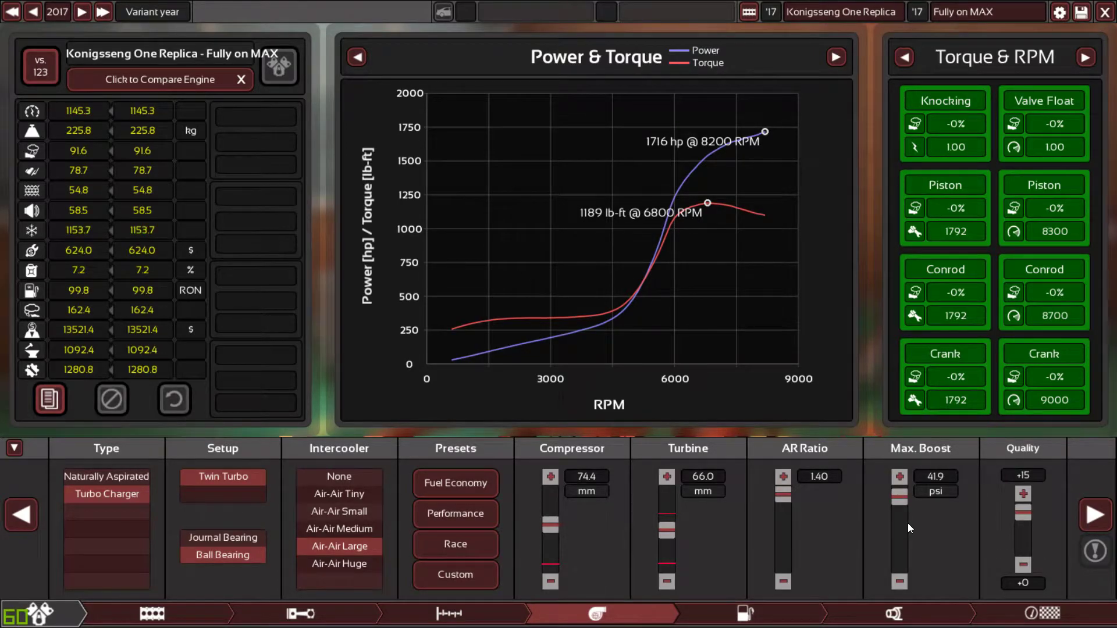
pyautogui.scroll(5, 908, 523)
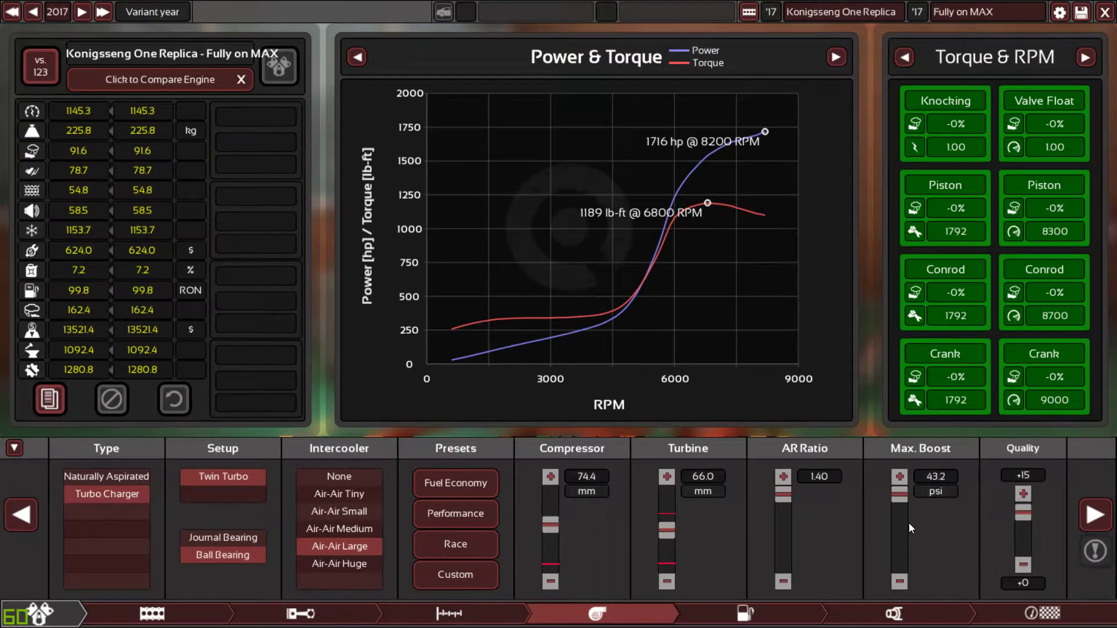
# Check the fuel settings, then lower the cam profile to 32.
pyautogui.click(758, 621)
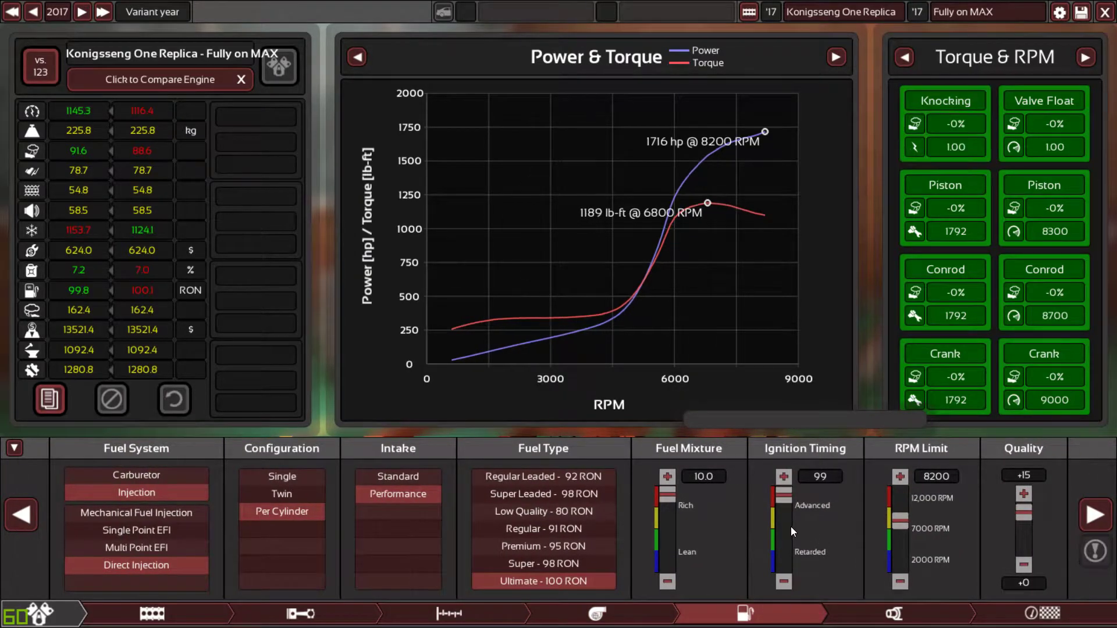
pyautogui.moveTo(660, 519)
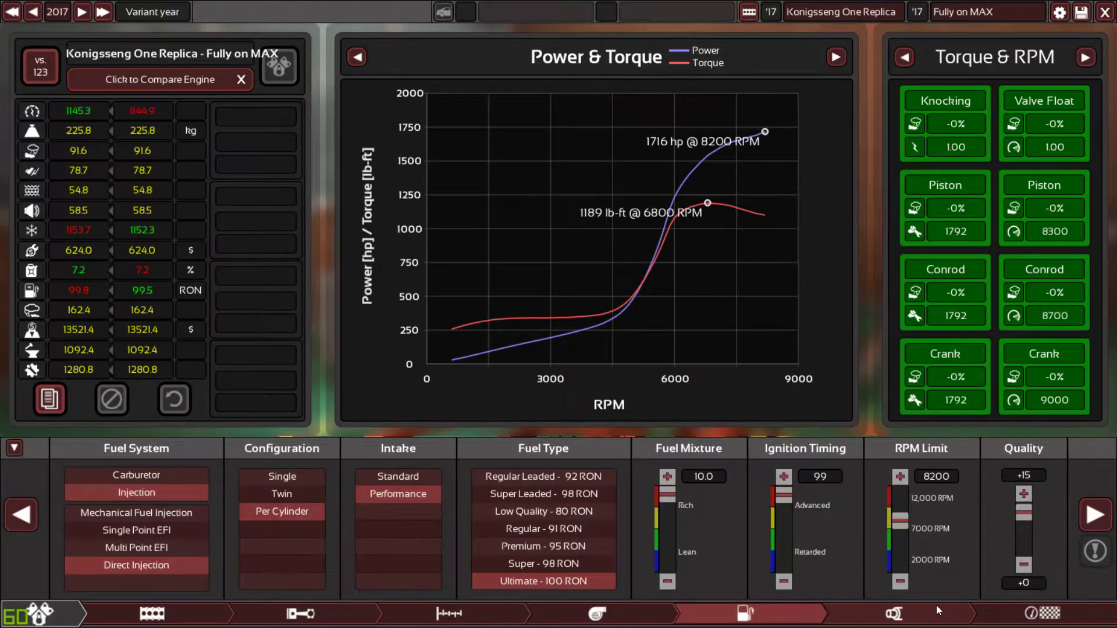
pyautogui.click(449, 613)
pyautogui.moveTo(428, 524)
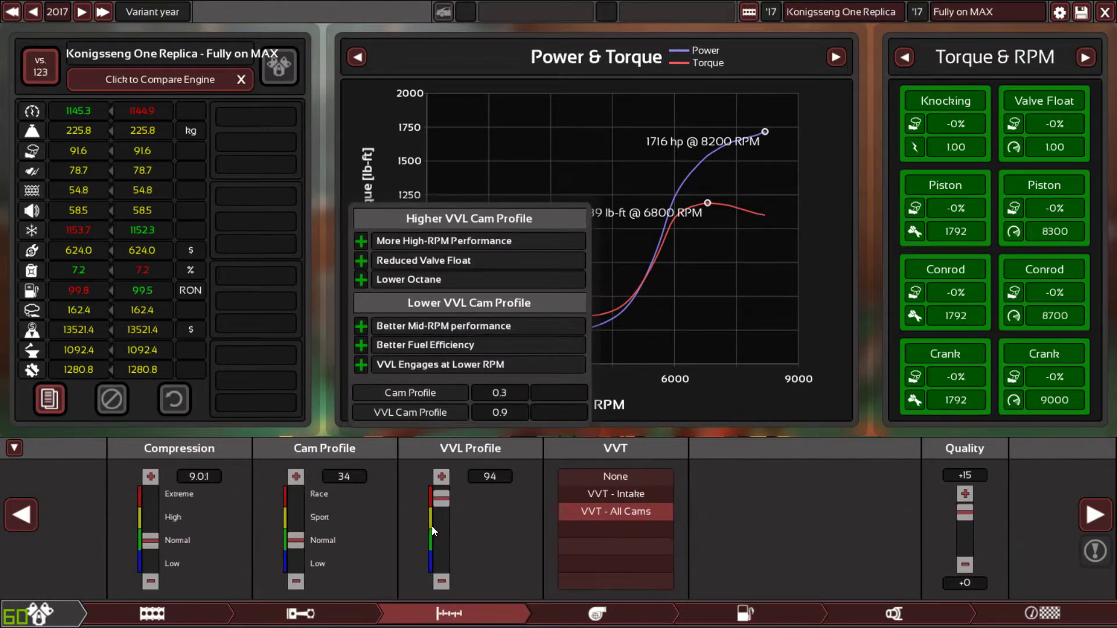
pyautogui.scroll(1, 432, 526)
pyautogui.scroll(-1, 432, 526)
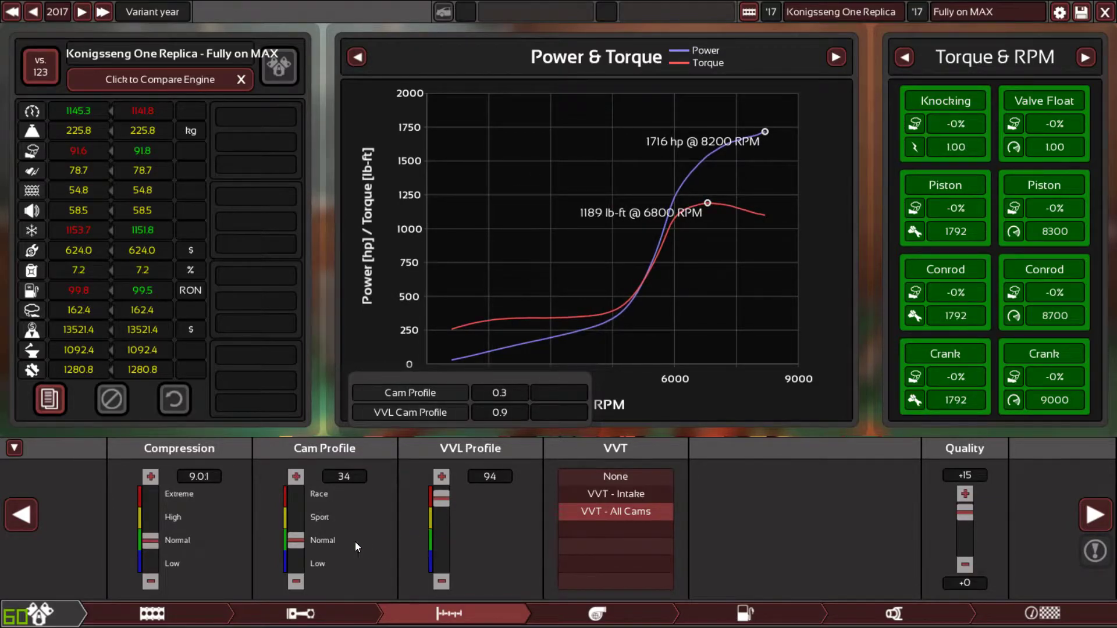
pyautogui.scroll(-2, 306, 527)
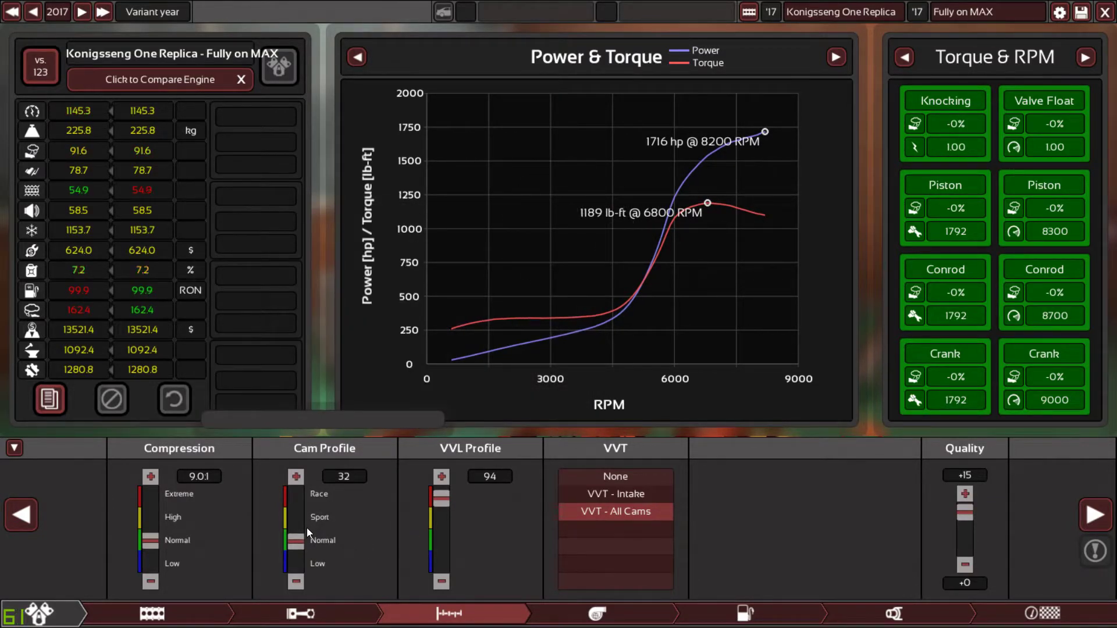
# Narrow the exhaust diameter from 159 mm to 127 mm, keeping 1716 hp.
pyautogui.click(895, 613)
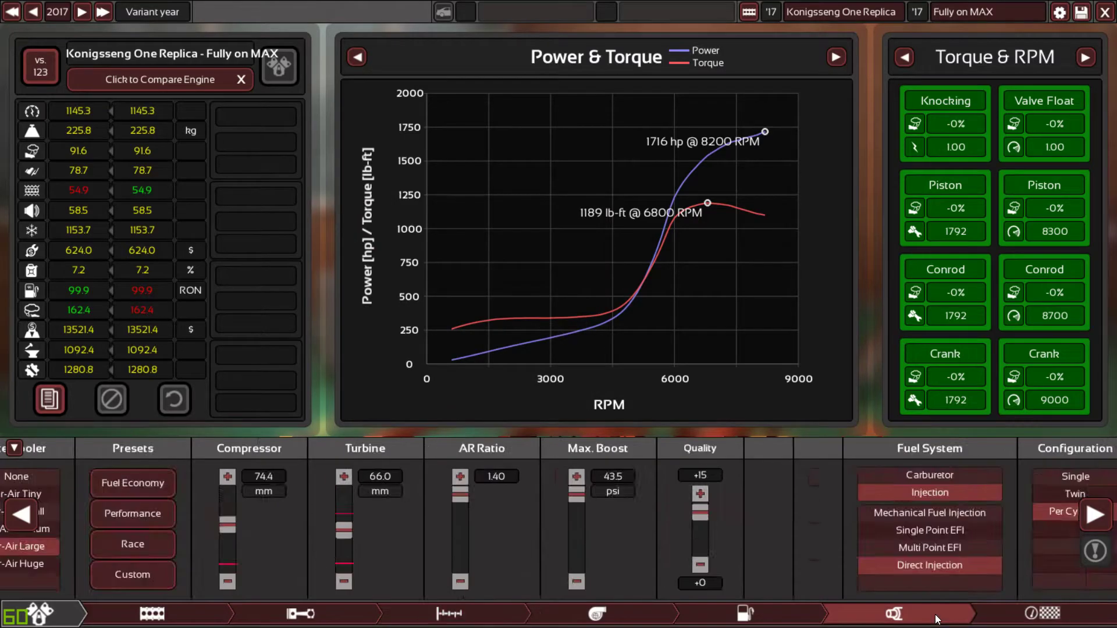
pyautogui.scroll(6, 396, 534)
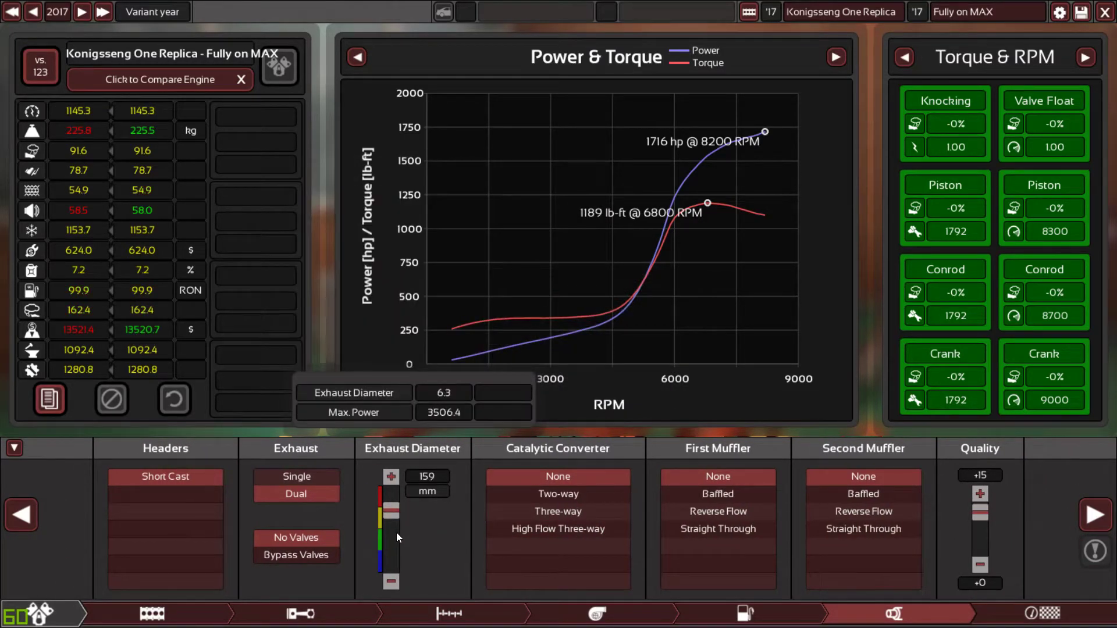
pyautogui.scroll(-5, 396, 532)
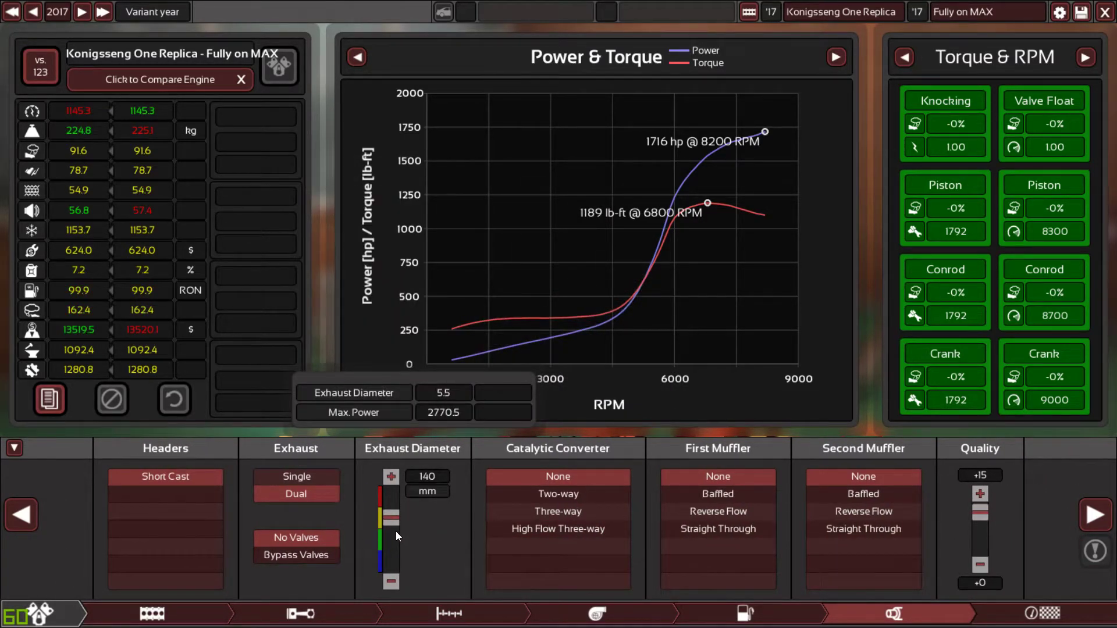
pyautogui.scroll(-3, 396, 530)
pyautogui.scroll(3, 396, 528)
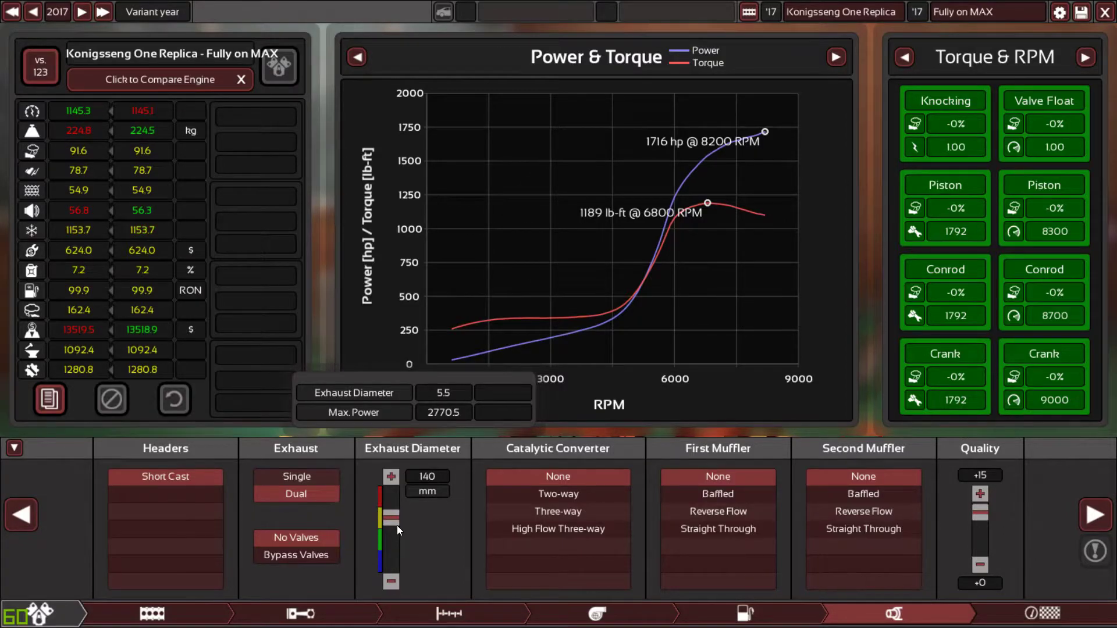
pyautogui.scroll(-5, 397, 526)
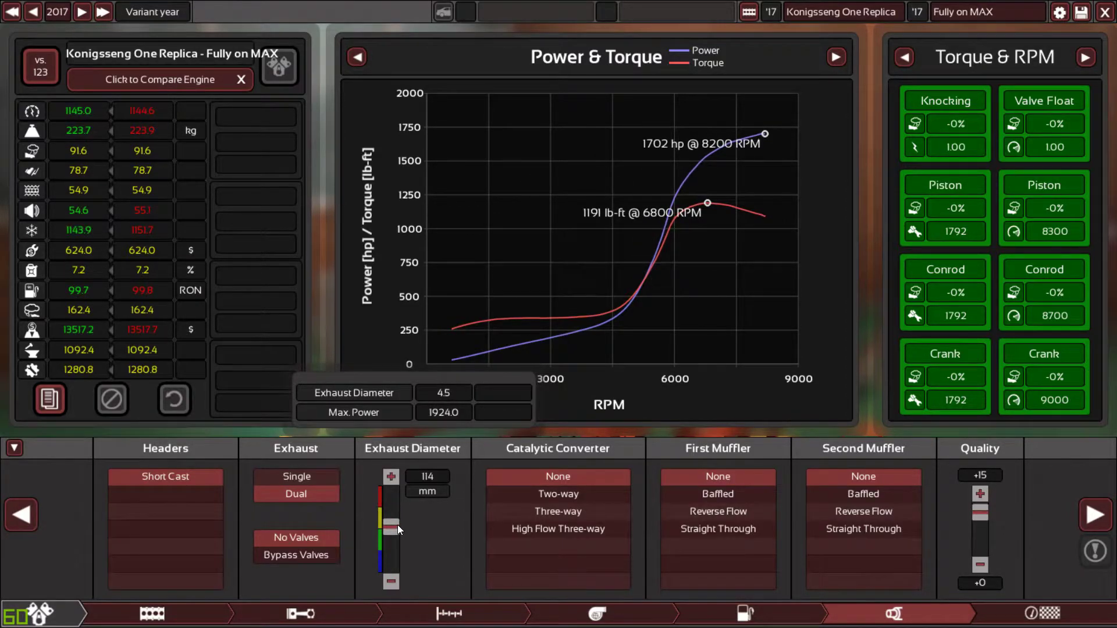
pyautogui.scroll(3, 398, 523)
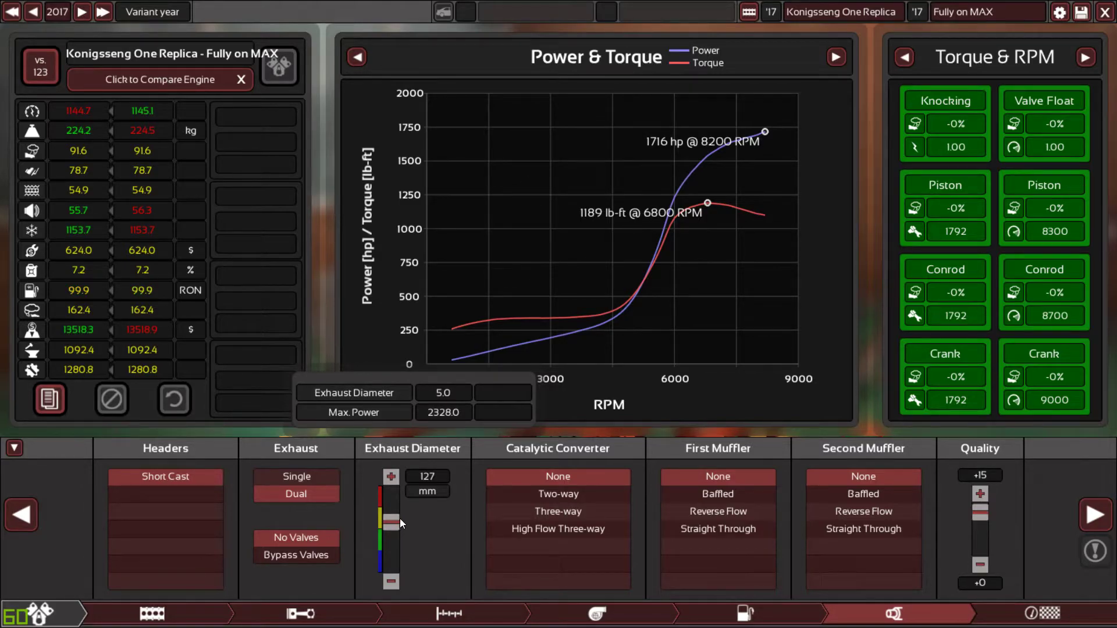
# Run the manual dyno test with graphs hidden, easing the throttle near 8,000 RPM.
pyautogui.click(1007, 606)
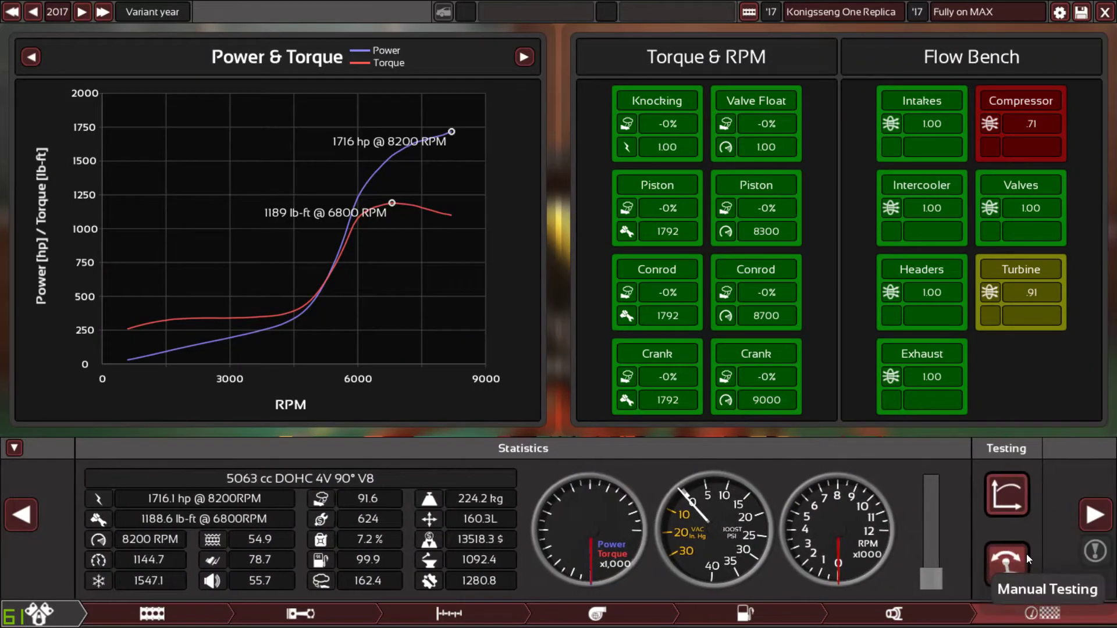
pyautogui.click(1026, 554)
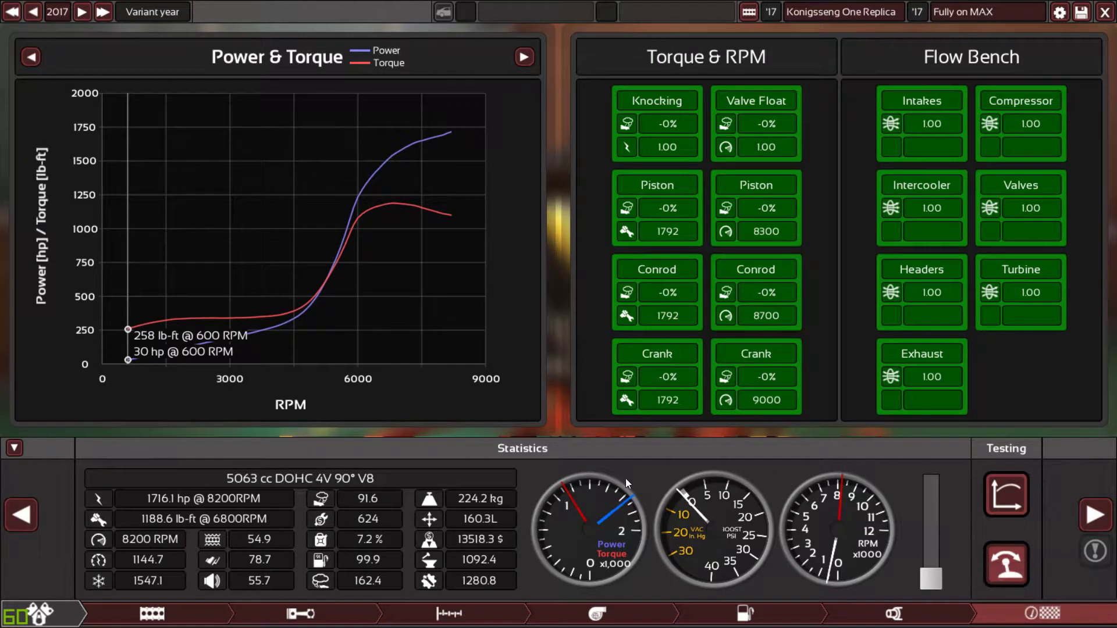
pyautogui.click(14, 448)
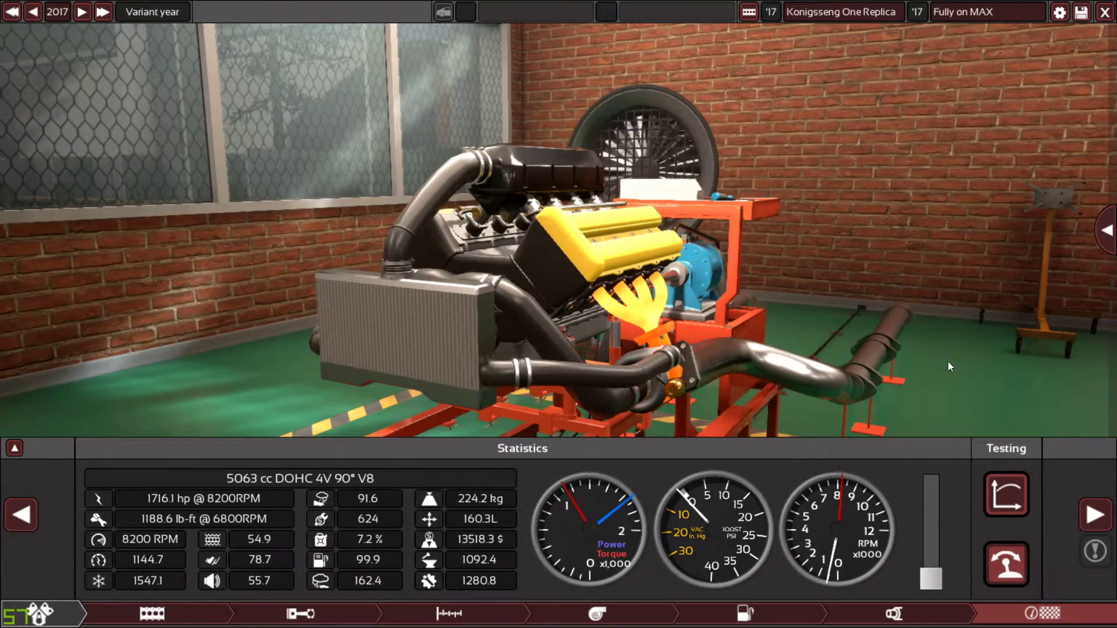
pyautogui.click(1104, 470)
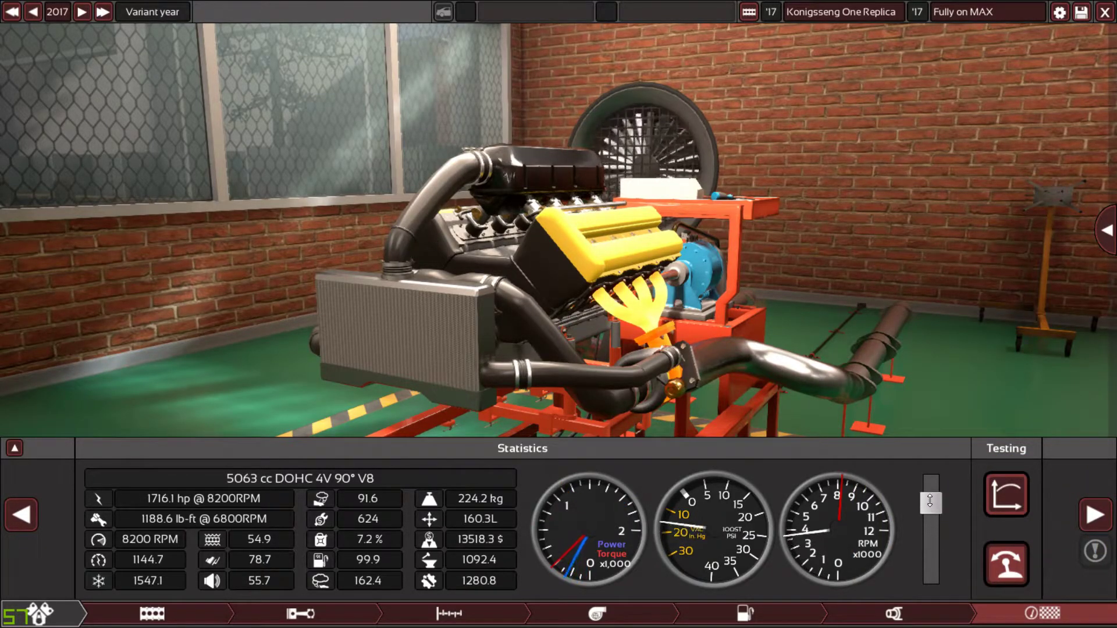
pyautogui.moveTo(930, 482); pyautogui.dragTo(933, 507)
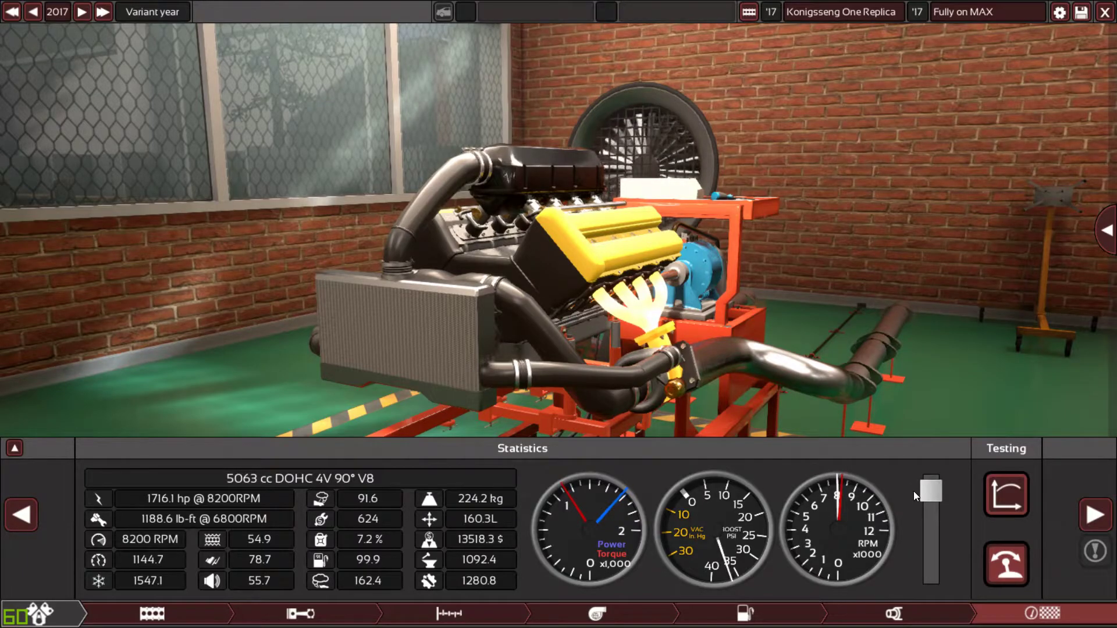
# Hide all external items except the exhaust headers to expose the engine internals.
pyautogui.click(1105, 229)
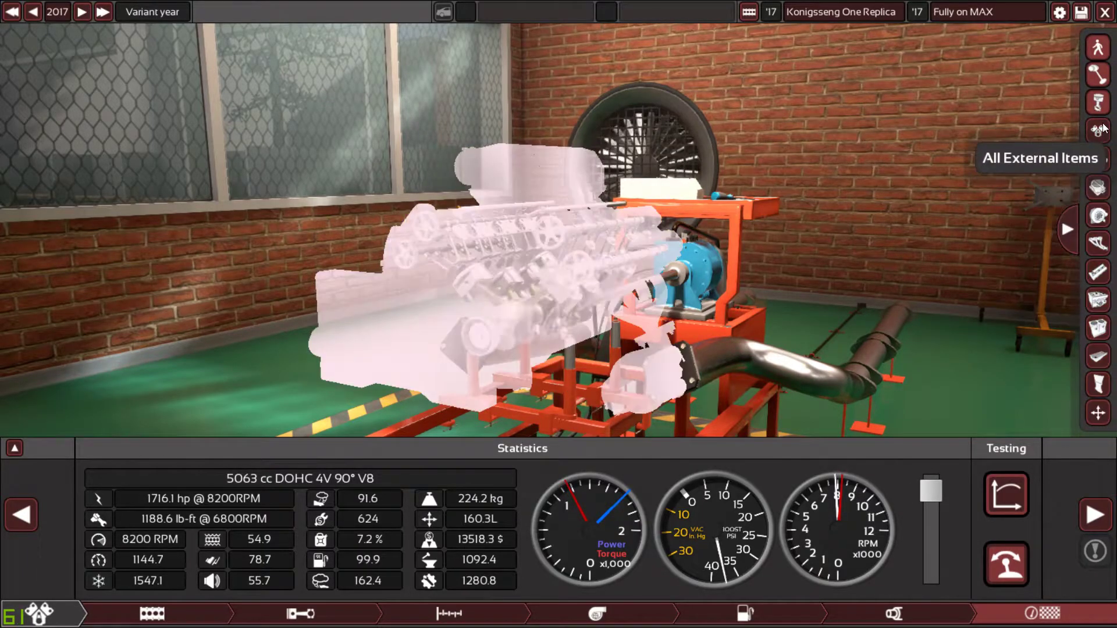
pyautogui.click(1098, 158)
pyautogui.scroll(2, 954, 264)
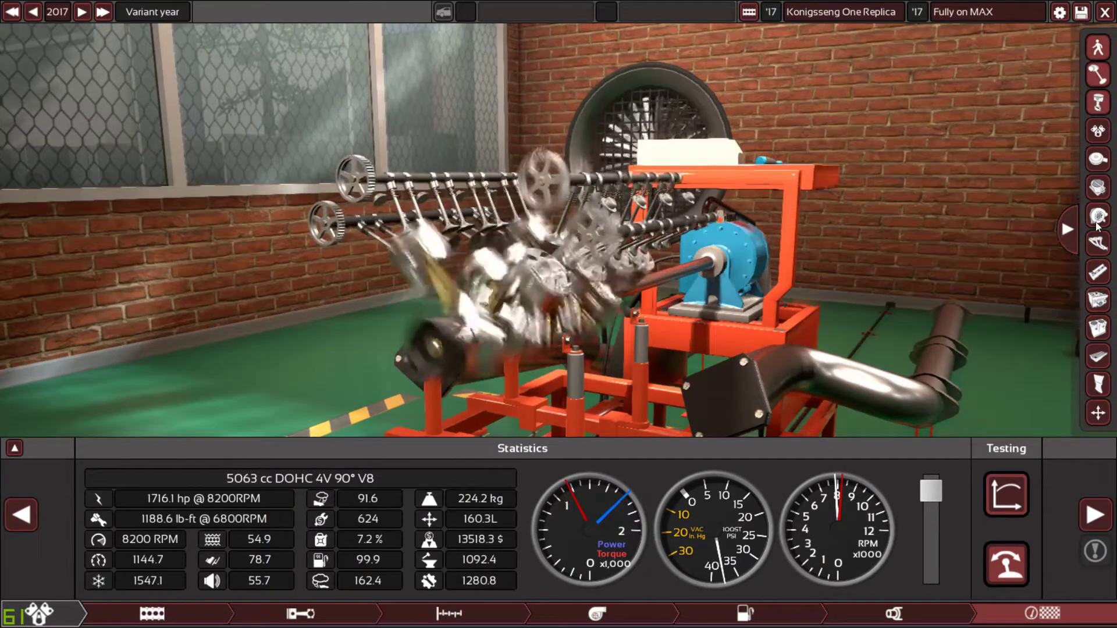
pyautogui.scroll(2, 984, 245)
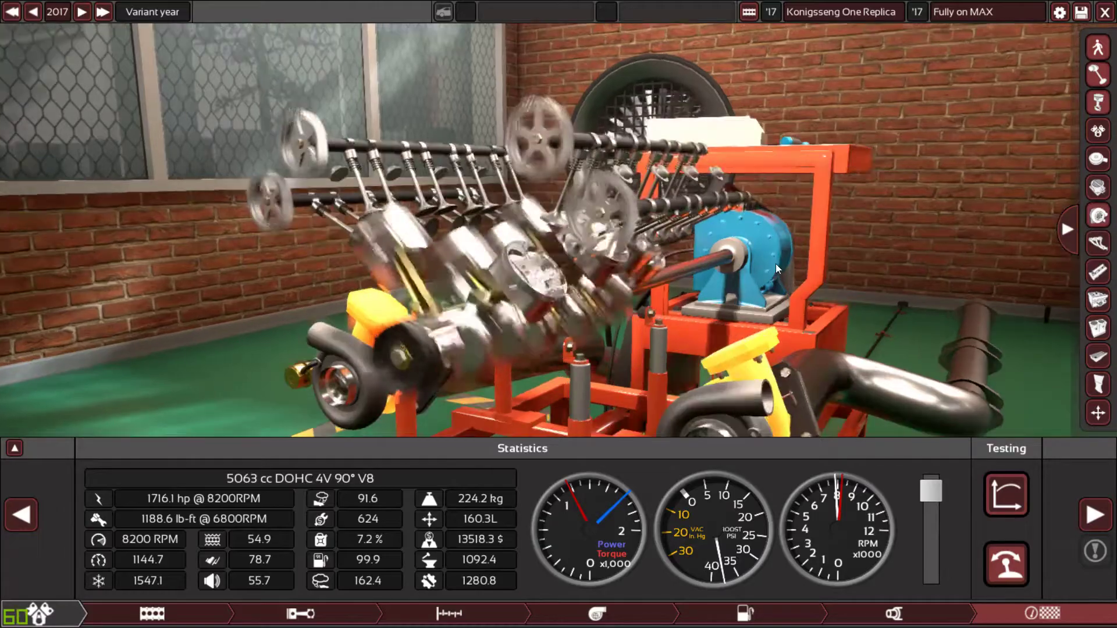
pyautogui.scroll(-2, 777, 268)
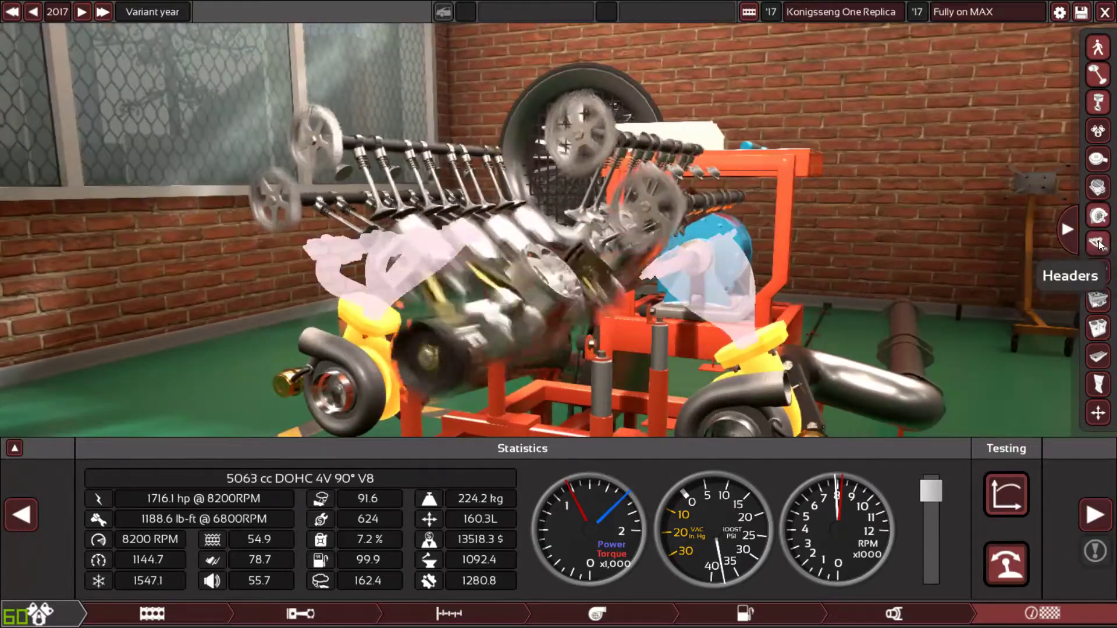
pyautogui.click(1097, 244)
pyautogui.moveTo(558, 365); pyautogui.dragTo(630, 310)
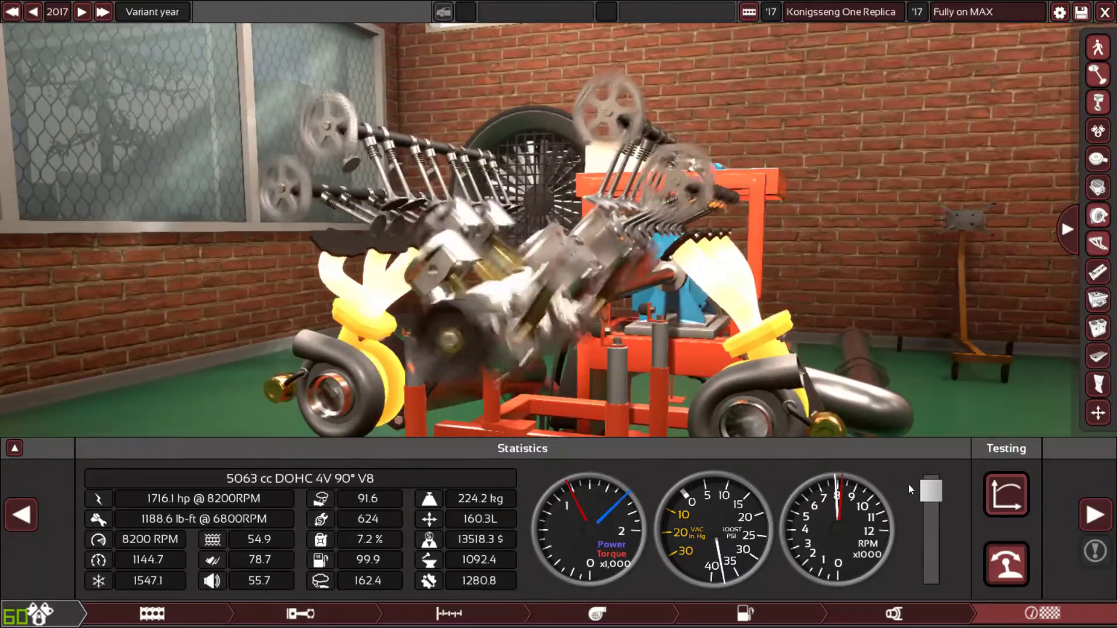
# Vary the throttle from closed to about half and back while watching internals.
pyautogui.moveTo(931, 491); pyautogui.dragTo(936, 603)
pyautogui.scroll(2, 872, 348)
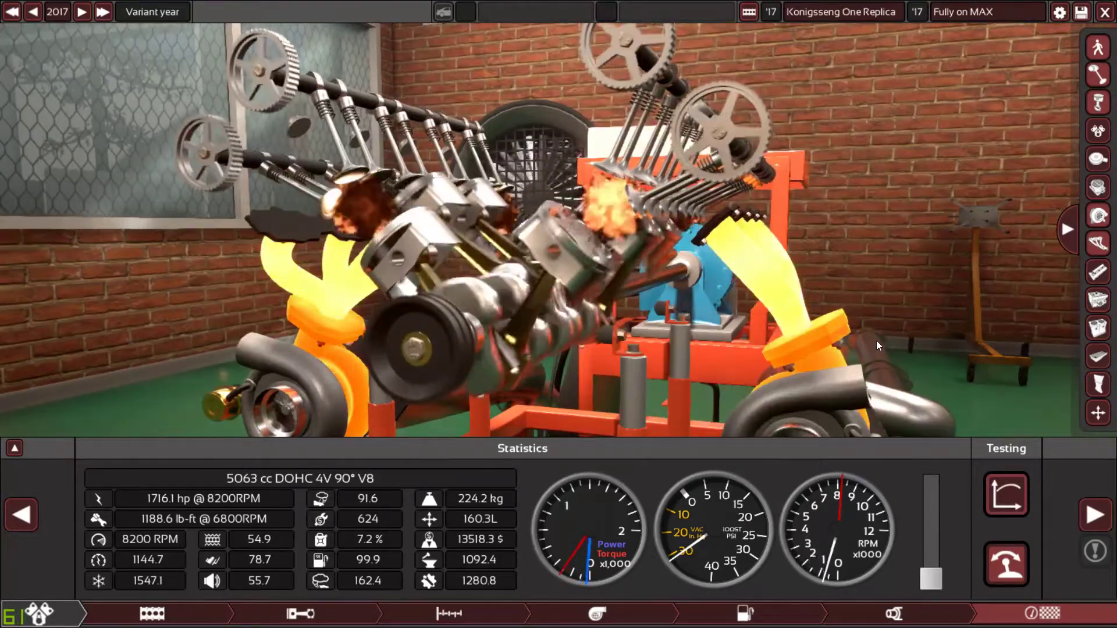
pyautogui.scroll(-2, 843, 349)
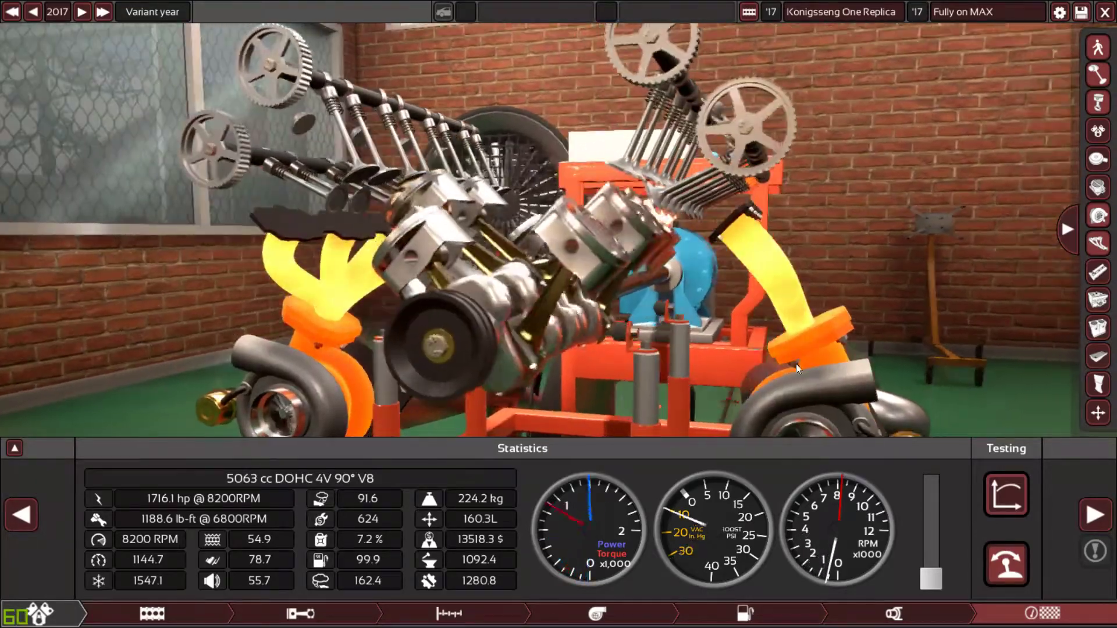
pyautogui.moveTo(929, 577); pyautogui.dragTo(926, 491)
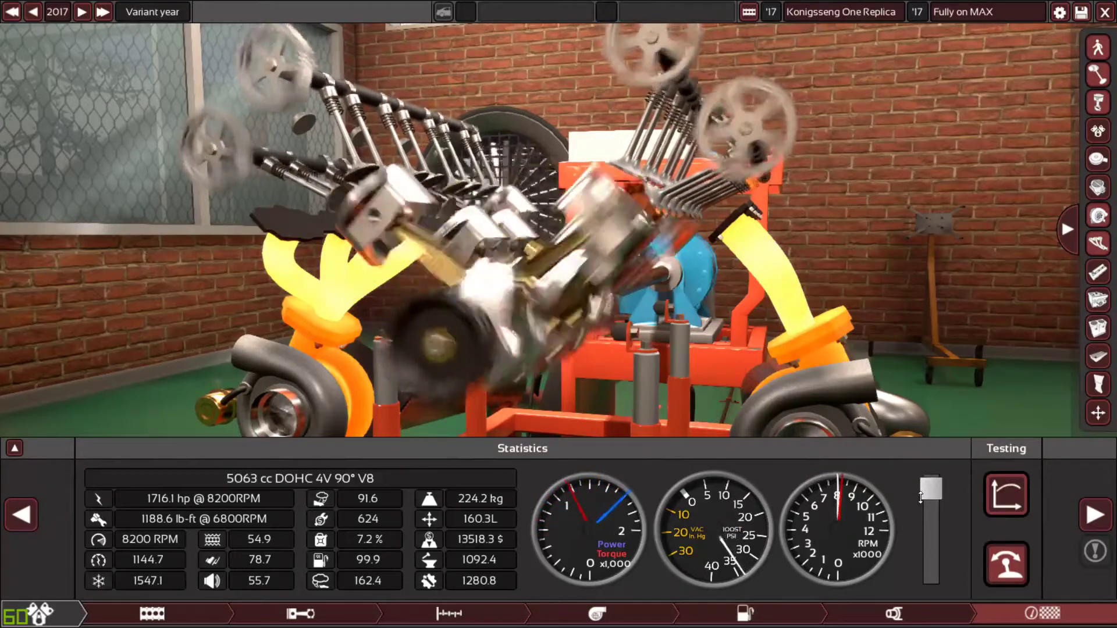
pyautogui.moveTo(926, 490); pyautogui.dragTo(921, 511)
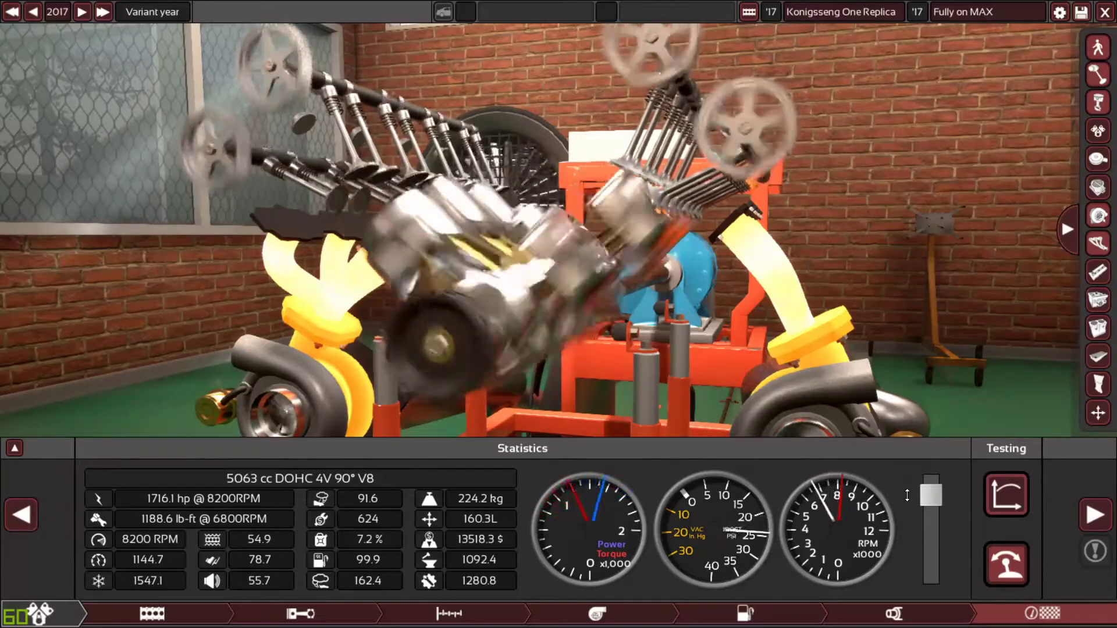
pyautogui.moveTo(906, 495)
pyautogui.mouseDown()
pyautogui.moveTo(902, 486)
pyautogui.moveTo(907, 495)
pyautogui.mouseUp()
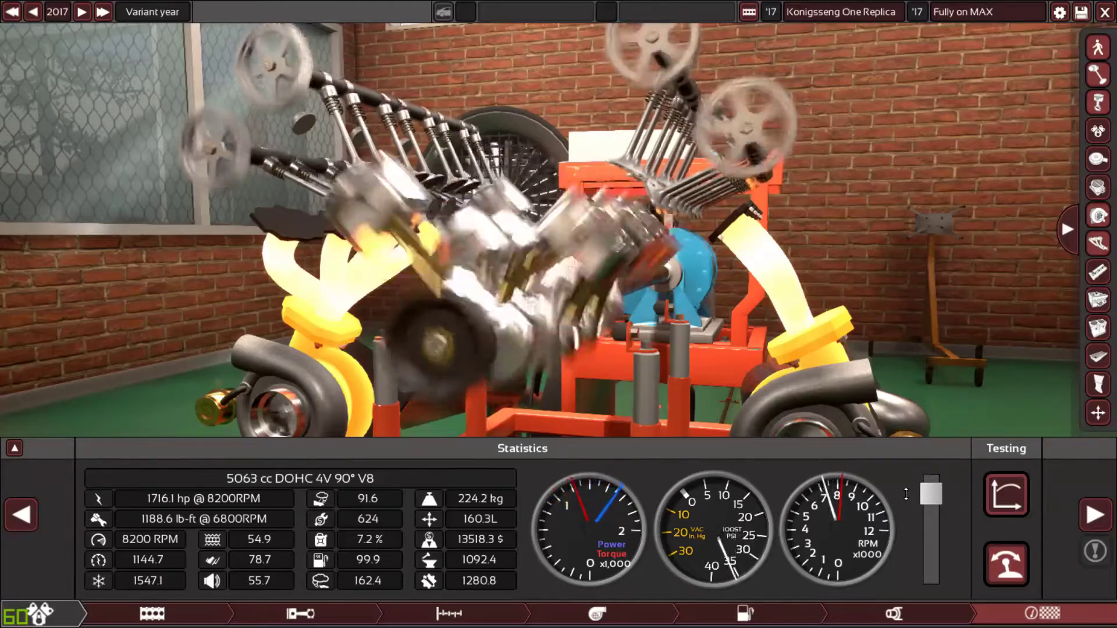
pyautogui.moveTo(906, 495); pyautogui.dragTo(905, 490)
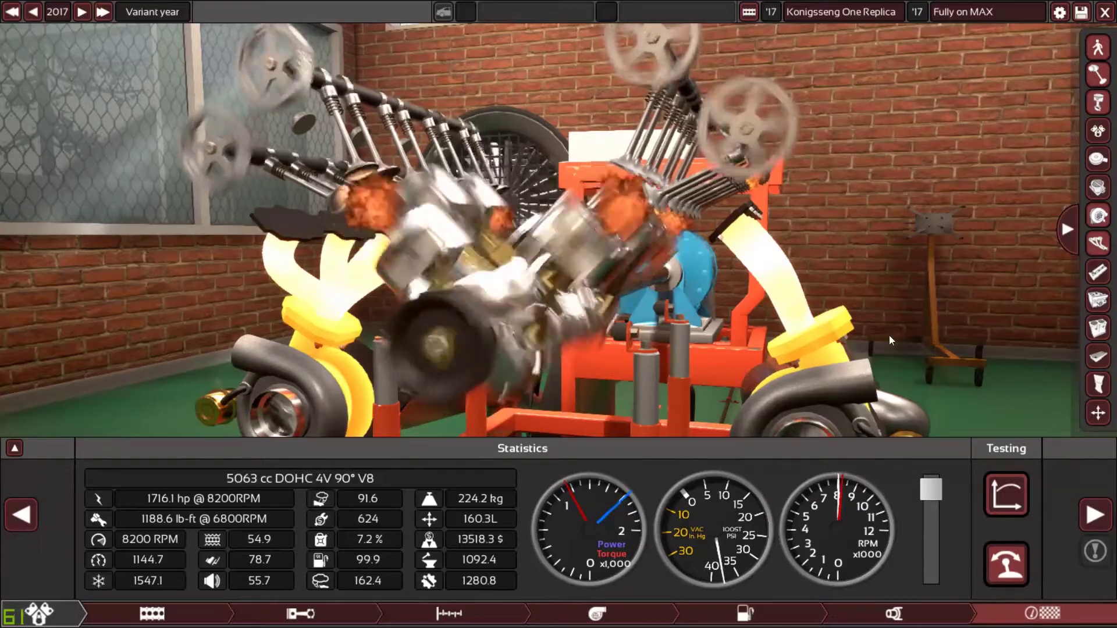
# Inspect the engine block, cylinder heads and block deck from several angles.
pyautogui.moveTo(889, 335)
pyautogui.mouseDown()
pyautogui.moveTo(713, 365)
pyautogui.moveTo(766, 402)
pyautogui.mouseUp()
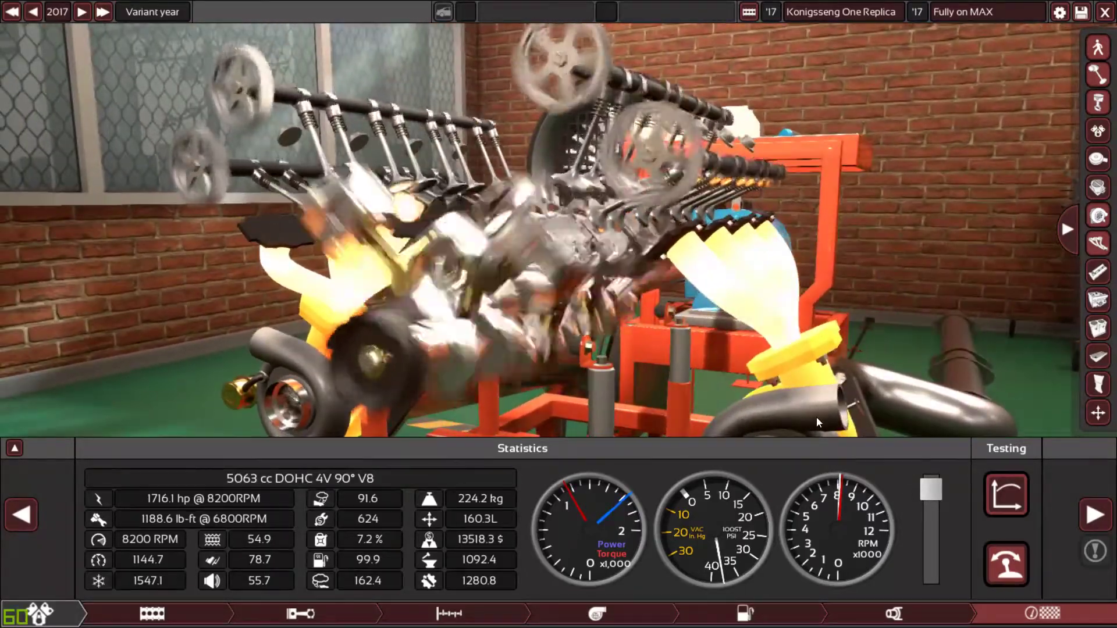
pyautogui.moveTo(627, 376)
pyautogui.mouseDown()
pyautogui.moveTo(501, 347)
pyautogui.moveTo(408, 350)
pyautogui.mouseUp()
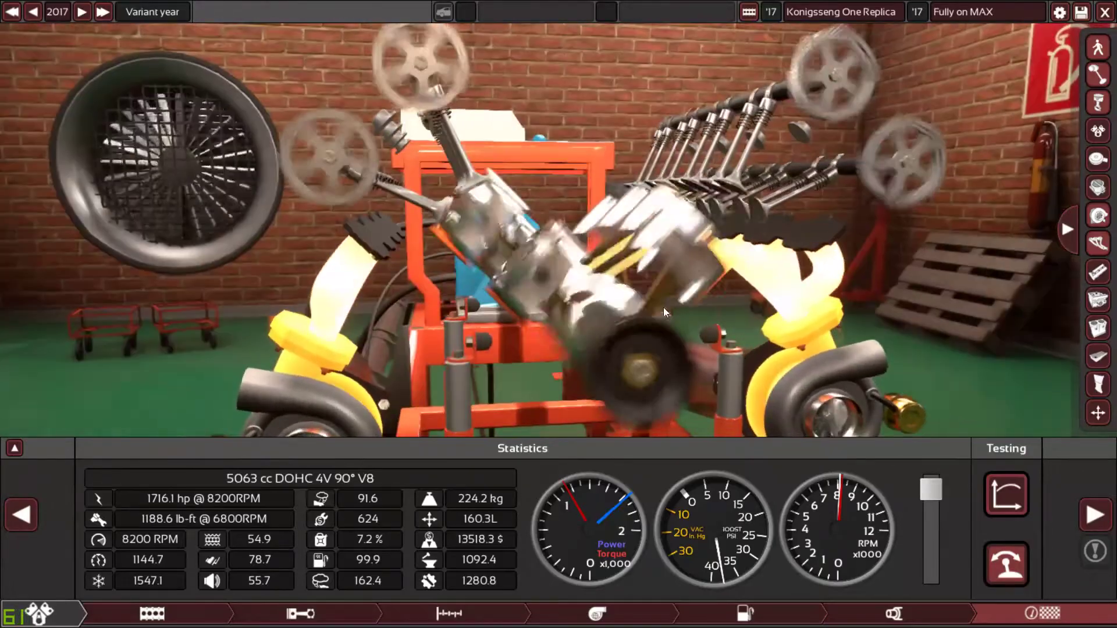
pyautogui.click(1088, 329)
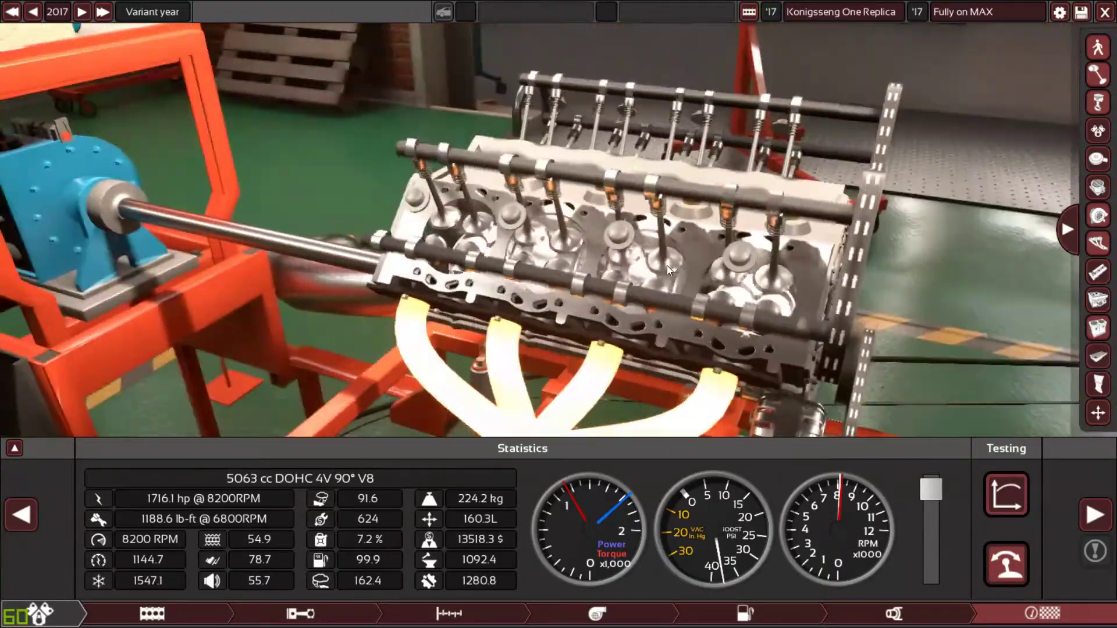
pyautogui.moveTo(666, 265)
pyautogui.mouseDown()
pyautogui.moveTo(582, 260)
pyautogui.moveTo(726, 268)
pyautogui.moveTo(296, 255)
pyautogui.moveTo(606, 295)
pyautogui.mouseUp()
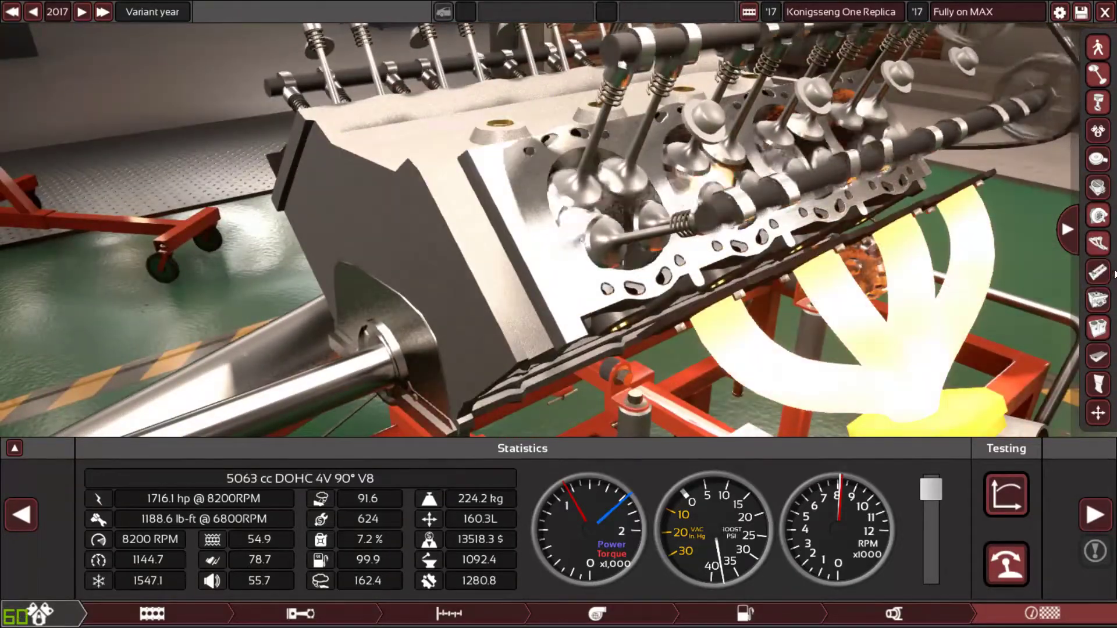
pyautogui.click(1097, 300)
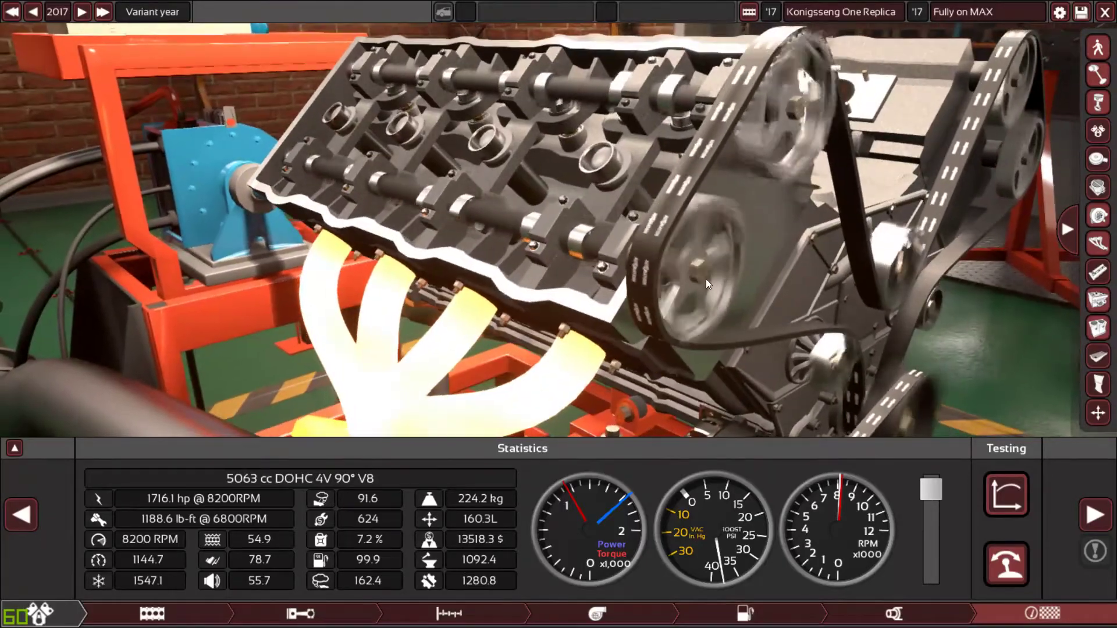
pyautogui.moveTo(706, 279)
pyautogui.mouseDown()
pyautogui.moveTo(627, 244)
pyautogui.moveTo(875, 194)
pyautogui.moveTo(811, 210)
pyautogui.moveTo(863, 438)
pyautogui.moveTo(709, 306)
pyautogui.moveTo(586, 273)
pyautogui.mouseUp()
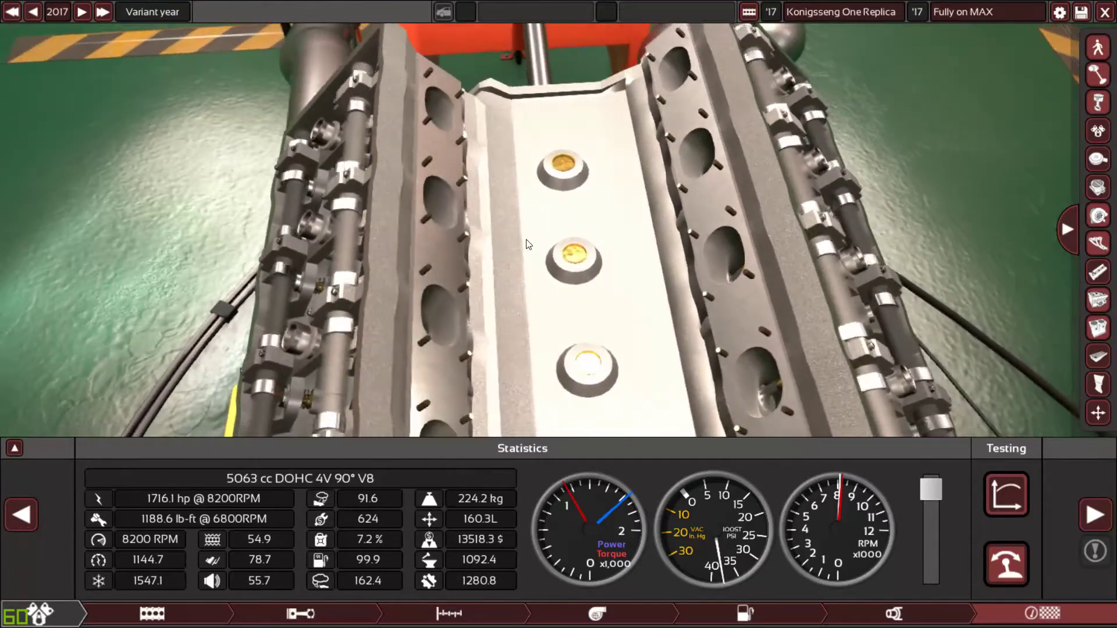
pyautogui.scroll(-3, 538, 242)
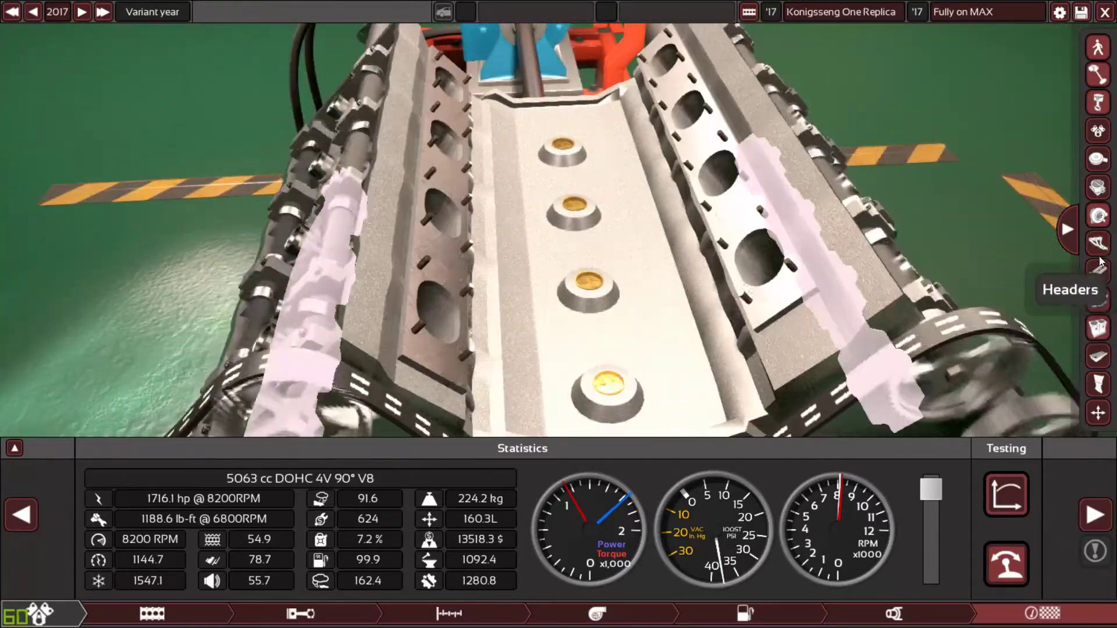
# Put the rocker covers, intake manifold and airbox back on the engine.
pyautogui.click(1097, 299)
pyautogui.moveTo(873, 244)
pyautogui.mouseDown()
pyautogui.moveTo(680, 135)
pyautogui.moveTo(872, 164)
pyautogui.mouseUp()
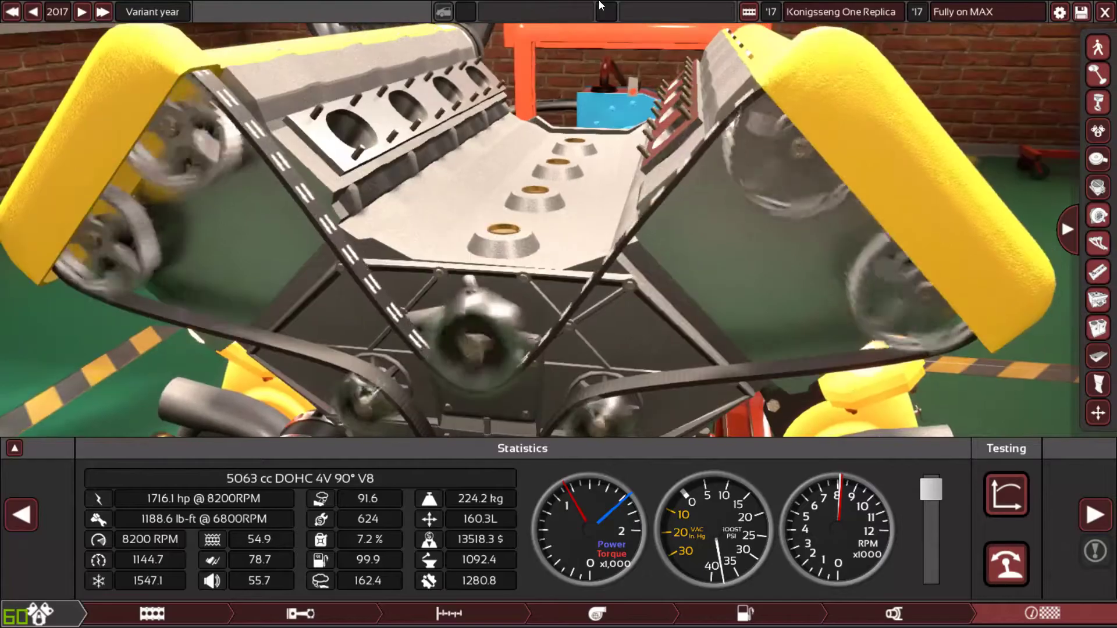
pyautogui.click(1093, 189)
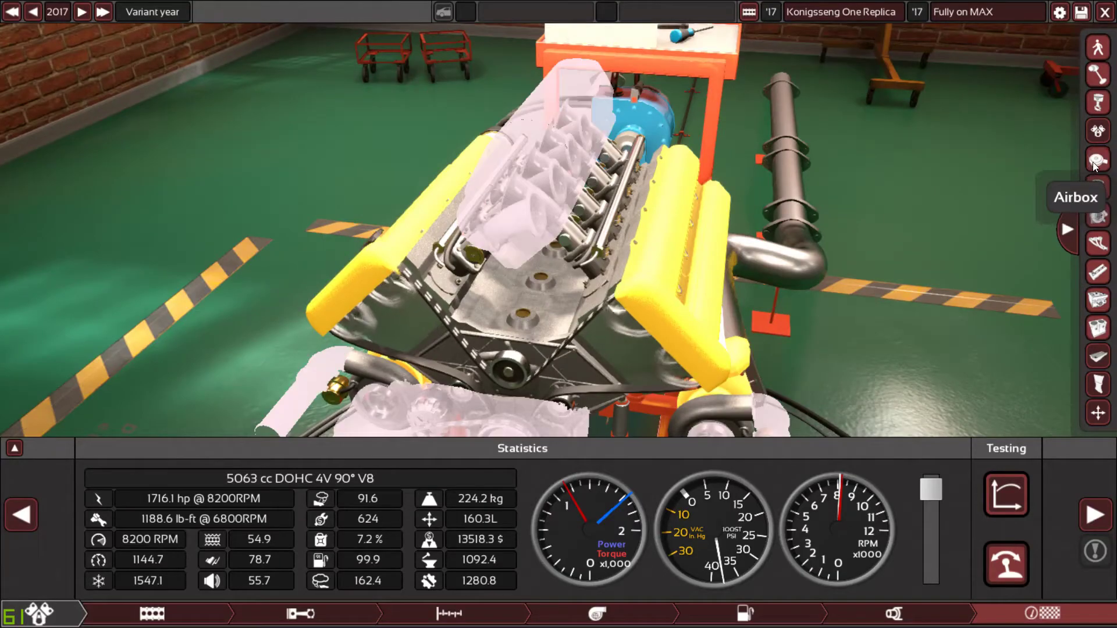
pyautogui.click(1094, 167)
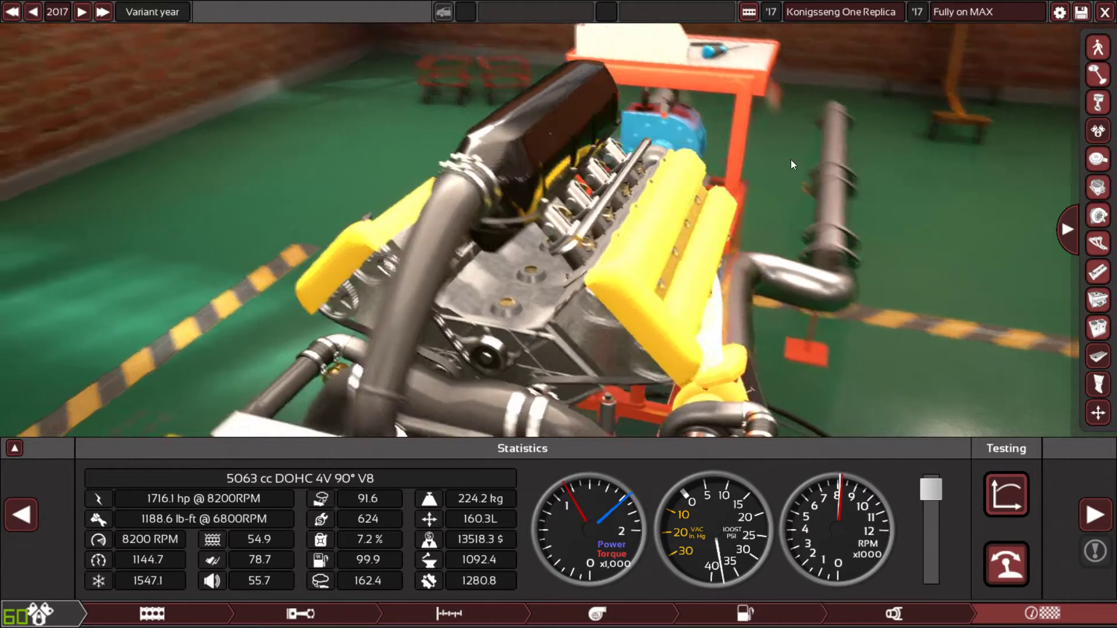
# Restore all external parts, idle the throttle, stop the test and show the graphs.
pyautogui.click(1096, 133)
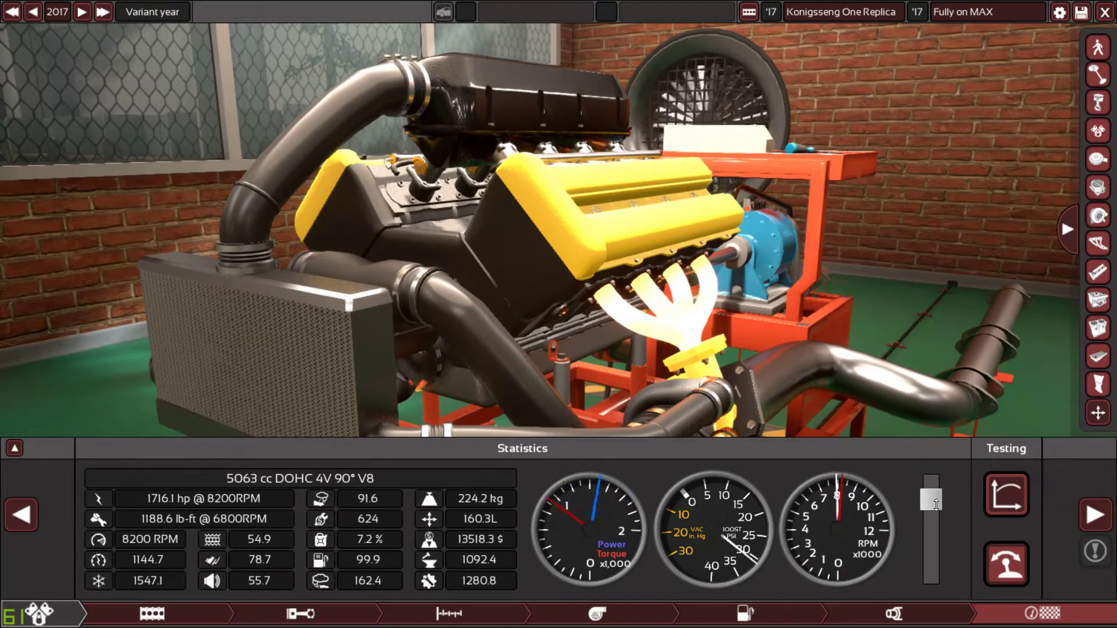
pyautogui.moveTo(936, 505); pyautogui.dragTo(931, 539)
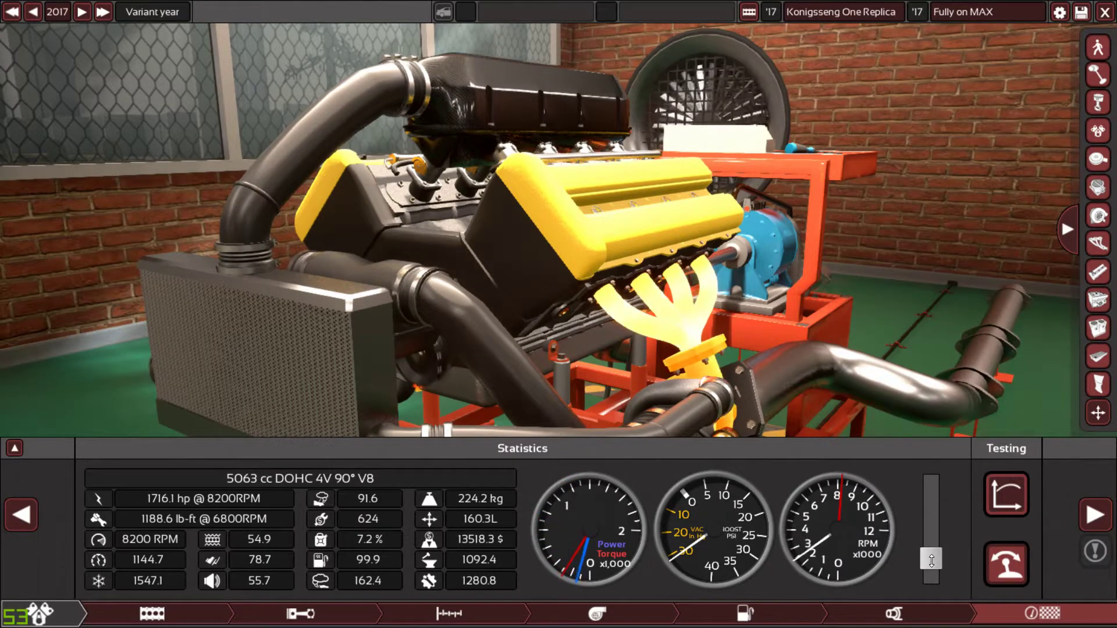
pyautogui.moveTo(940, 581); pyautogui.dragTo(934, 566)
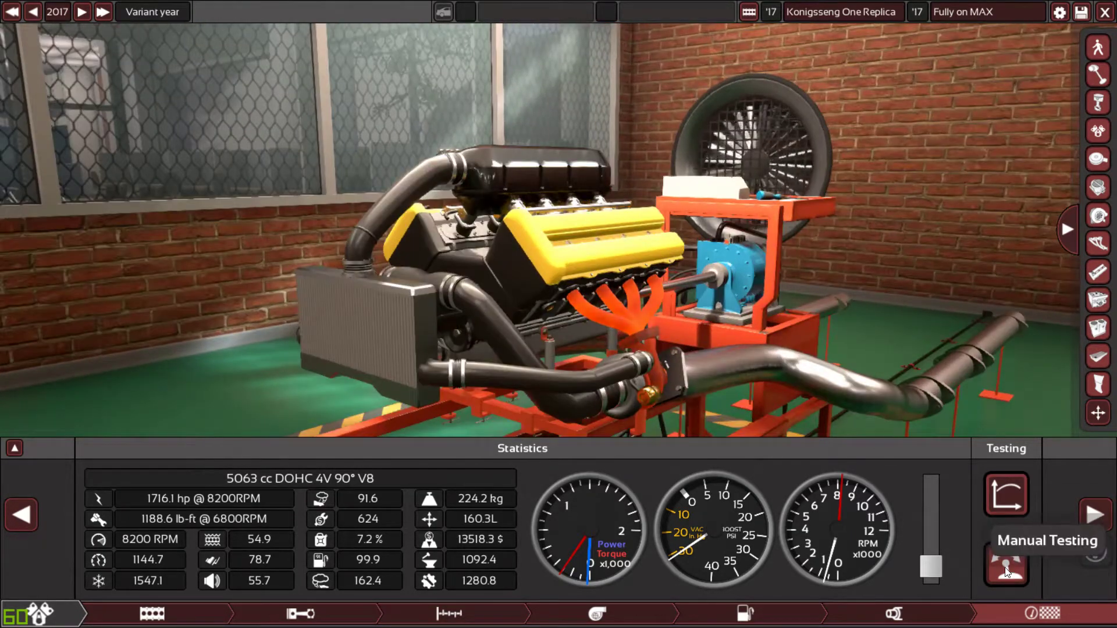
pyautogui.click(1005, 569)
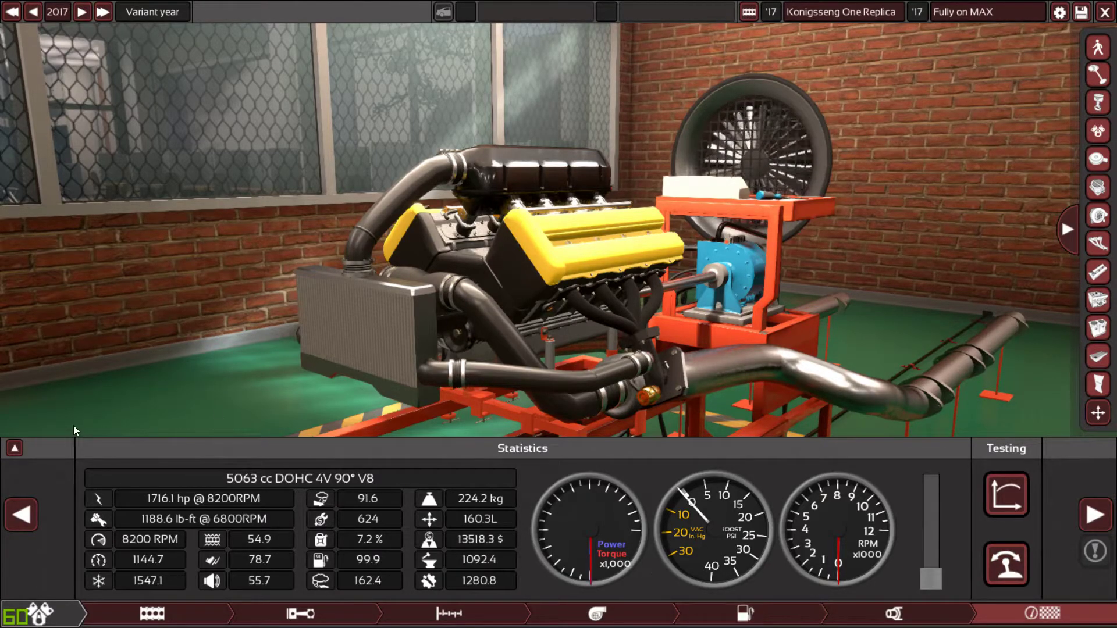
pyautogui.click(15, 448)
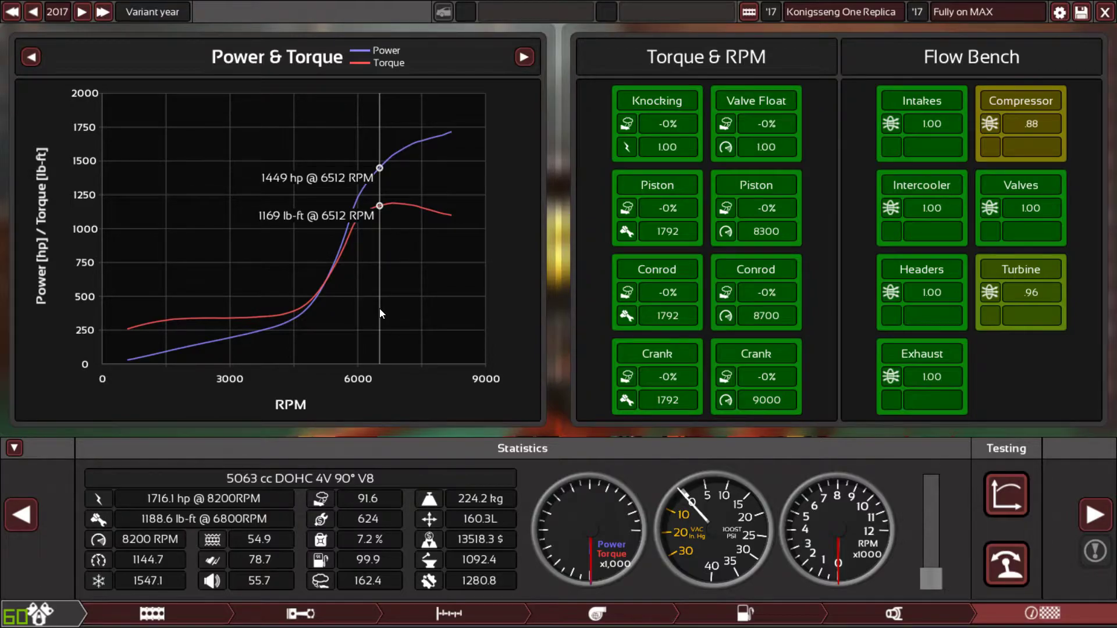
# Orbit the engine with panels hidden to inspect its underside, intercooler and turbo piping.
pyautogui.click(882, 613)
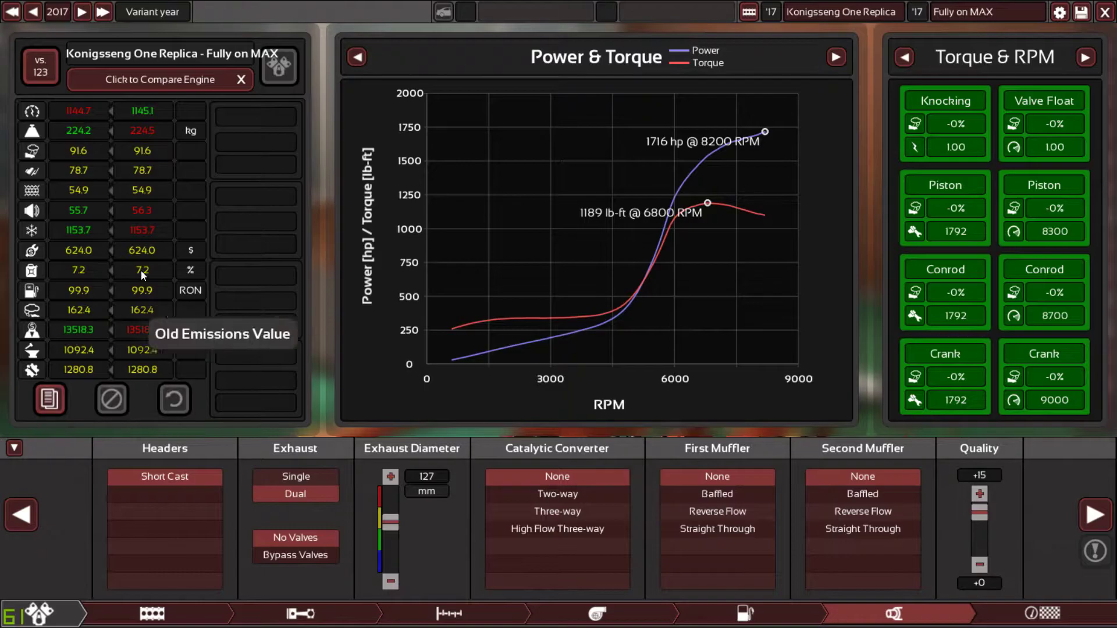
pyautogui.click(15, 447)
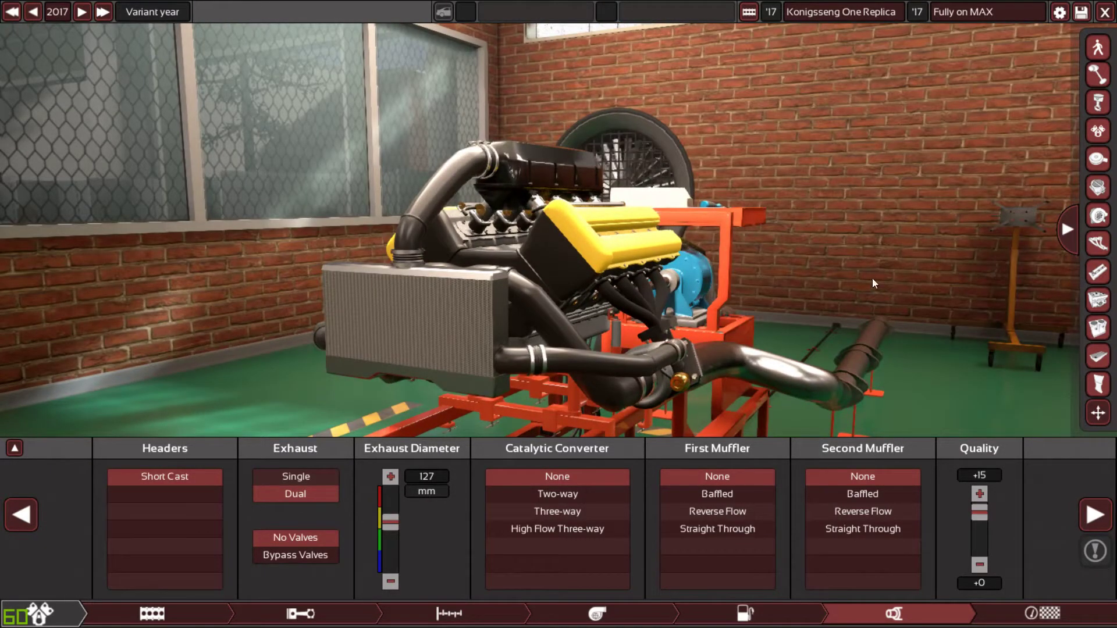
pyautogui.moveTo(887, 257); pyautogui.dragTo(510, 314)
pyautogui.scroll(3, 671, 332)
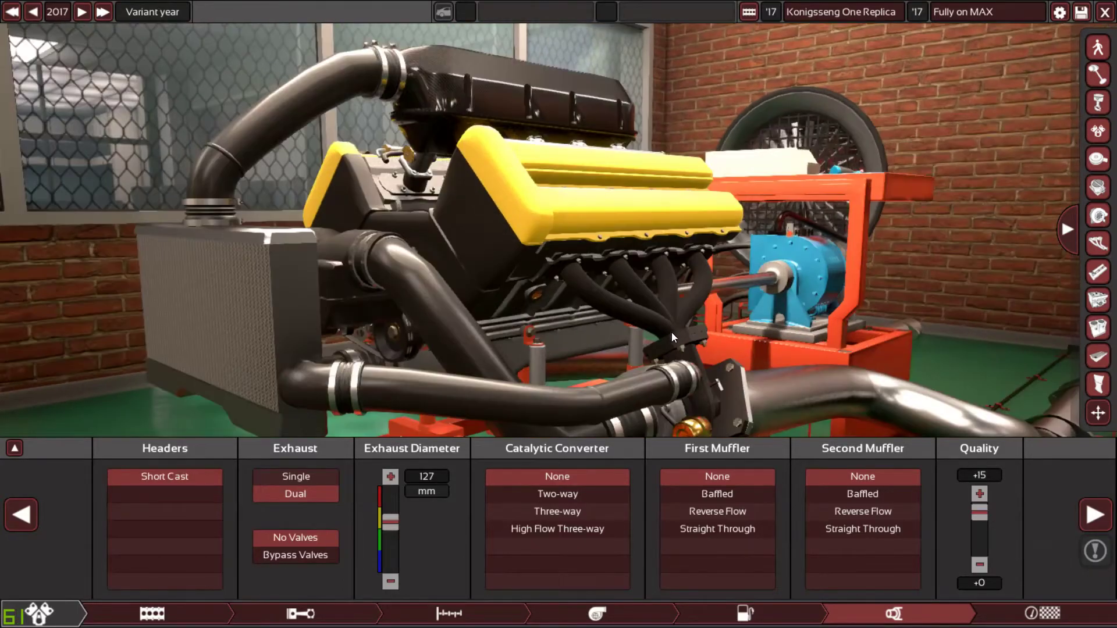
pyautogui.moveTo(671, 333)
pyautogui.mouseDown()
pyautogui.moveTo(521, 226)
pyautogui.moveTo(502, 395)
pyautogui.moveTo(682, 350)
pyautogui.moveTo(973, 373)
pyautogui.mouseUp()
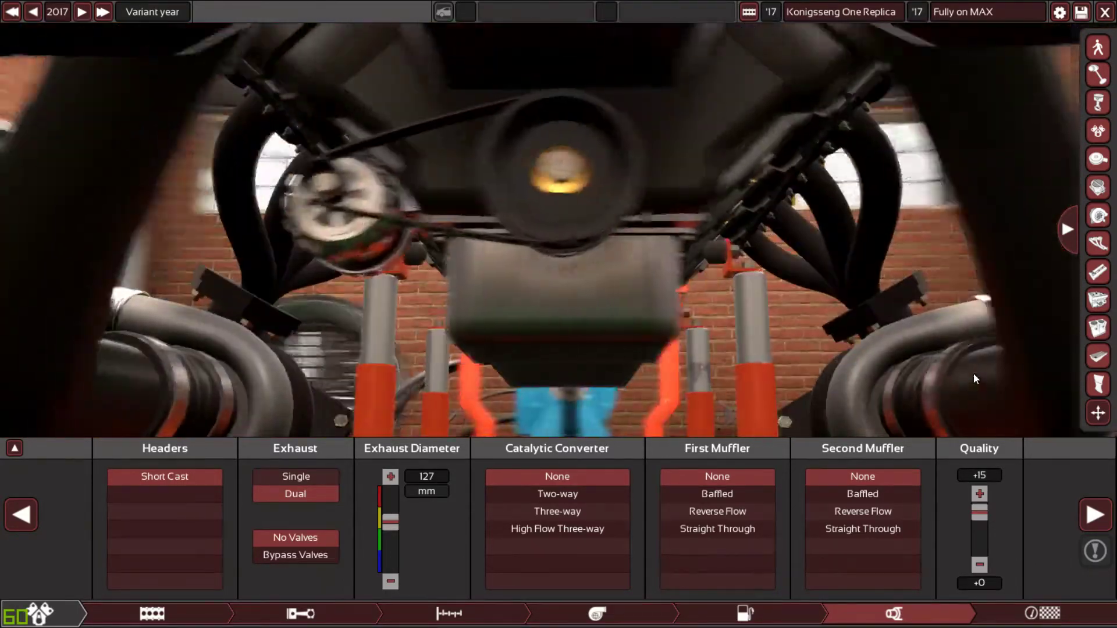
pyautogui.moveTo(562, 289)
pyautogui.mouseDown()
pyautogui.moveTo(724, 338)
pyautogui.moveTo(891, 348)
pyautogui.moveTo(880, 314)
pyautogui.mouseUp()
pyautogui.moveTo(1080, 407); pyautogui.dragTo(853, 407)
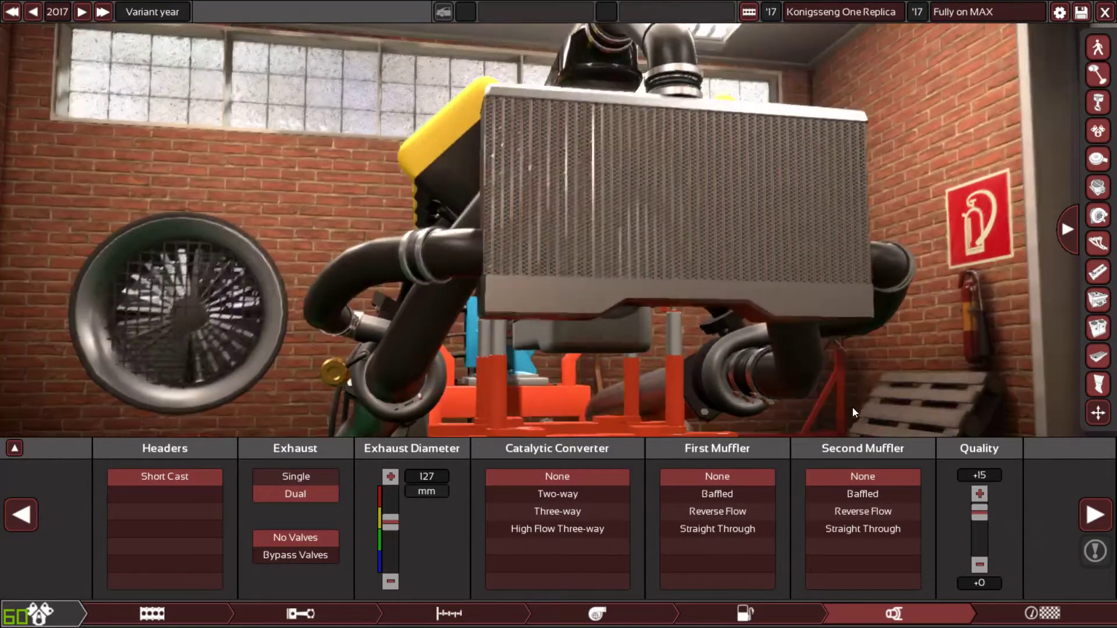
pyautogui.scroll(-3, 853, 407)
pyautogui.click(152, 613)
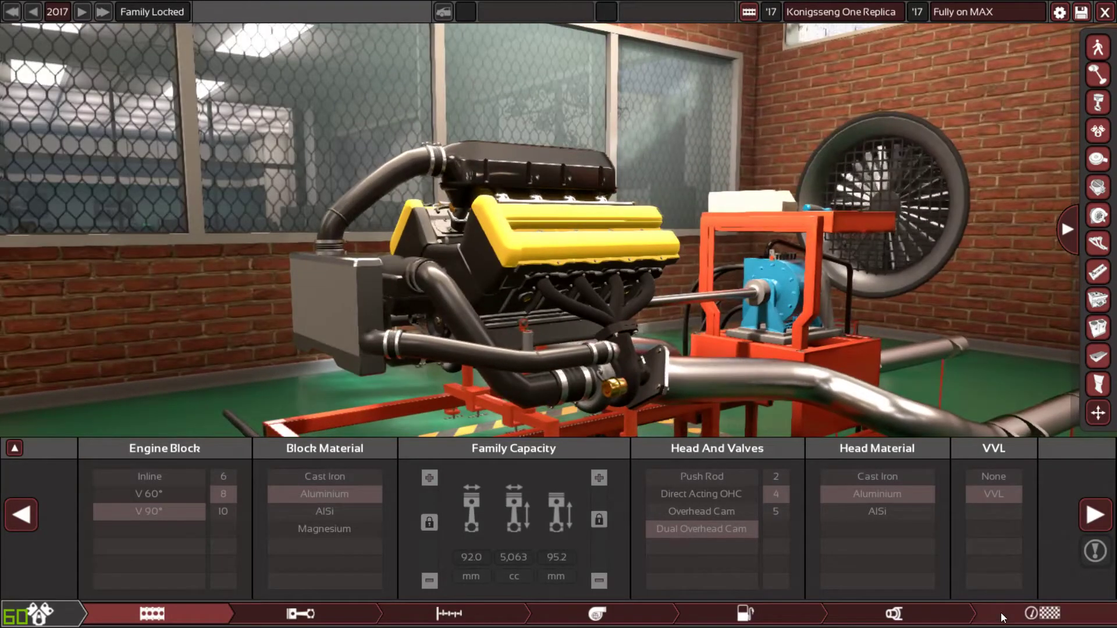
# Orbit the engine in statistics view, then show compression 9.0:1, cam 33, VVL 94.
pyautogui.click(1040, 613)
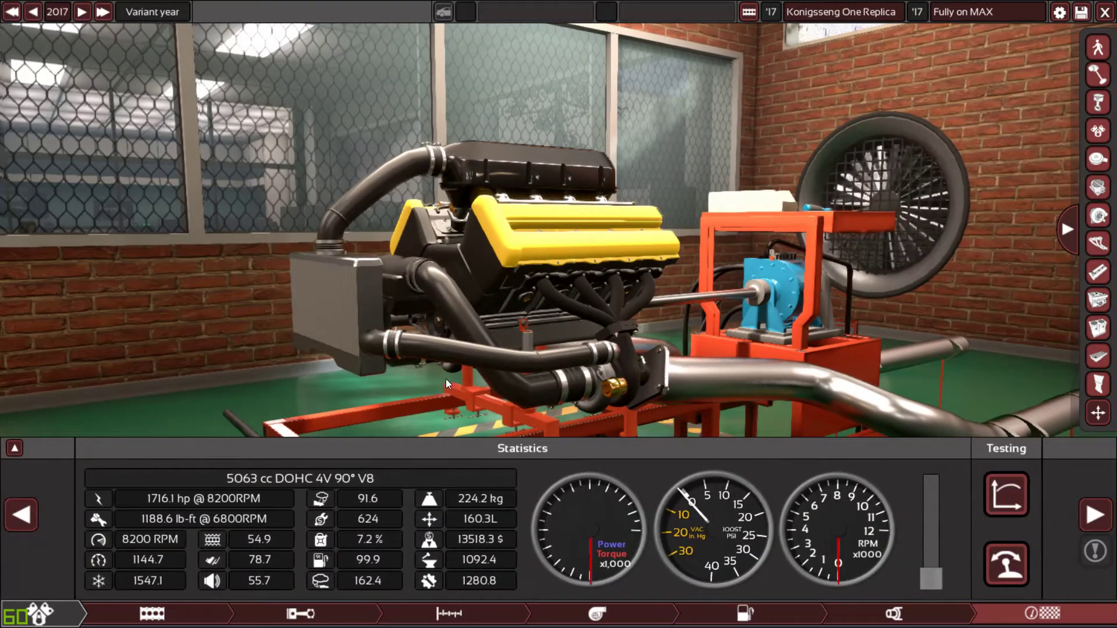
pyautogui.moveTo(349, 416); pyautogui.dragTo(479, 400)
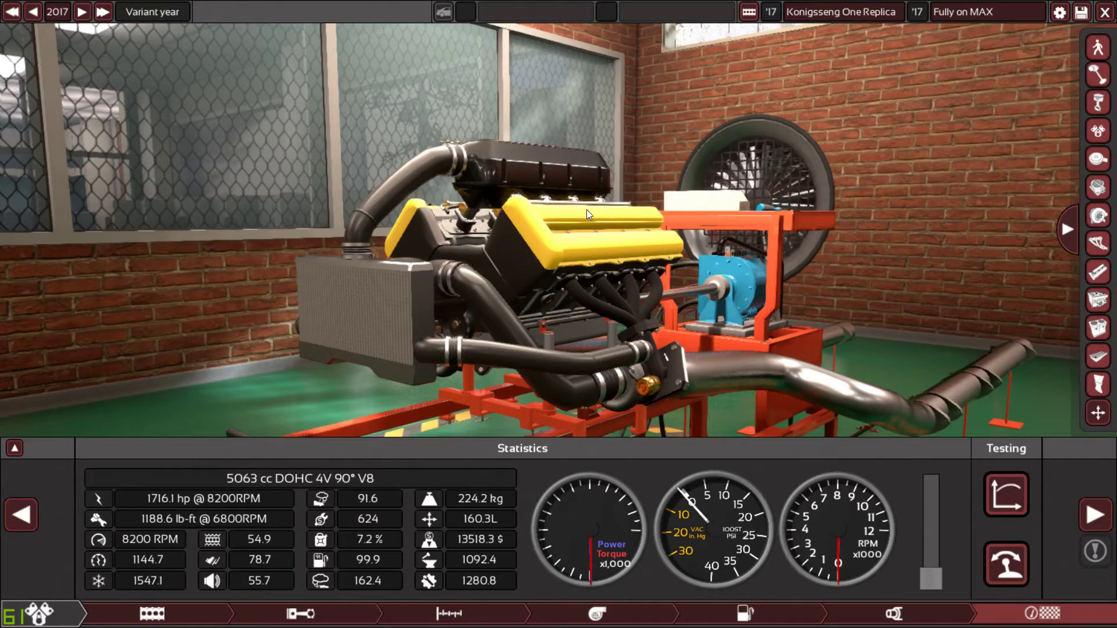
pyautogui.click(456, 617)
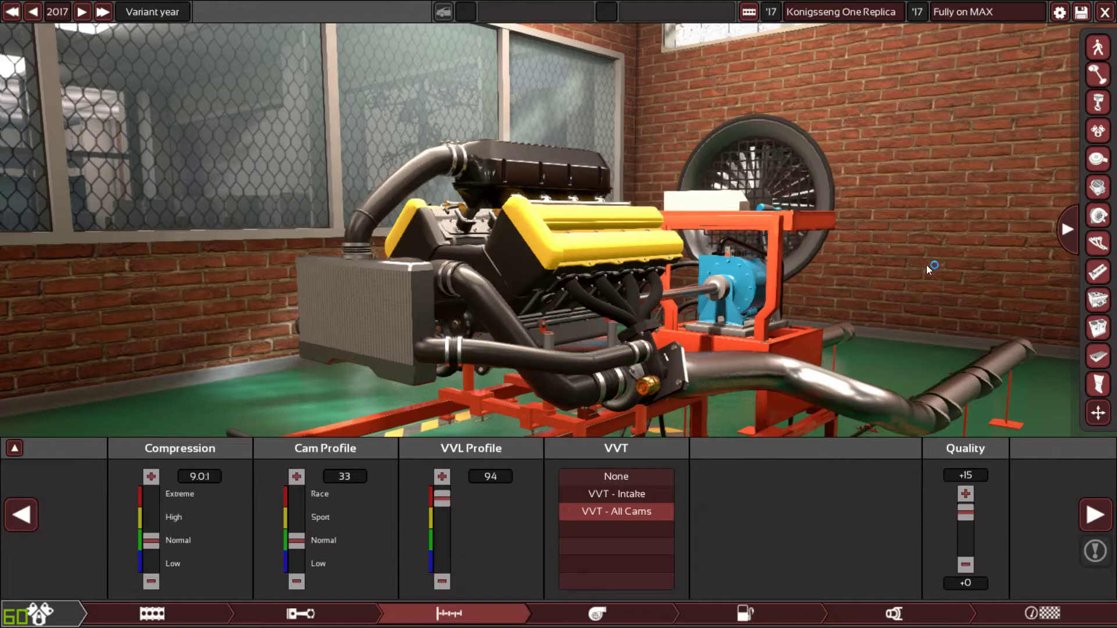
# Compare VVL profile values 94 and 95 on the power and torque graphs.
pyautogui.moveTo(448, 503)
pyautogui.click(15, 447)
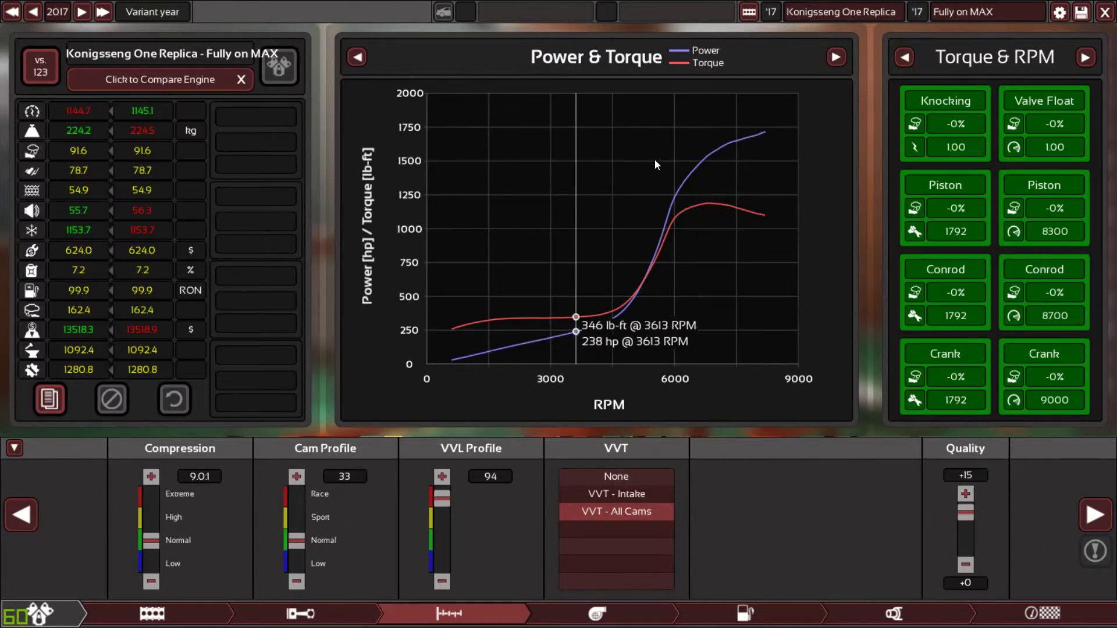
pyautogui.click(448, 490)
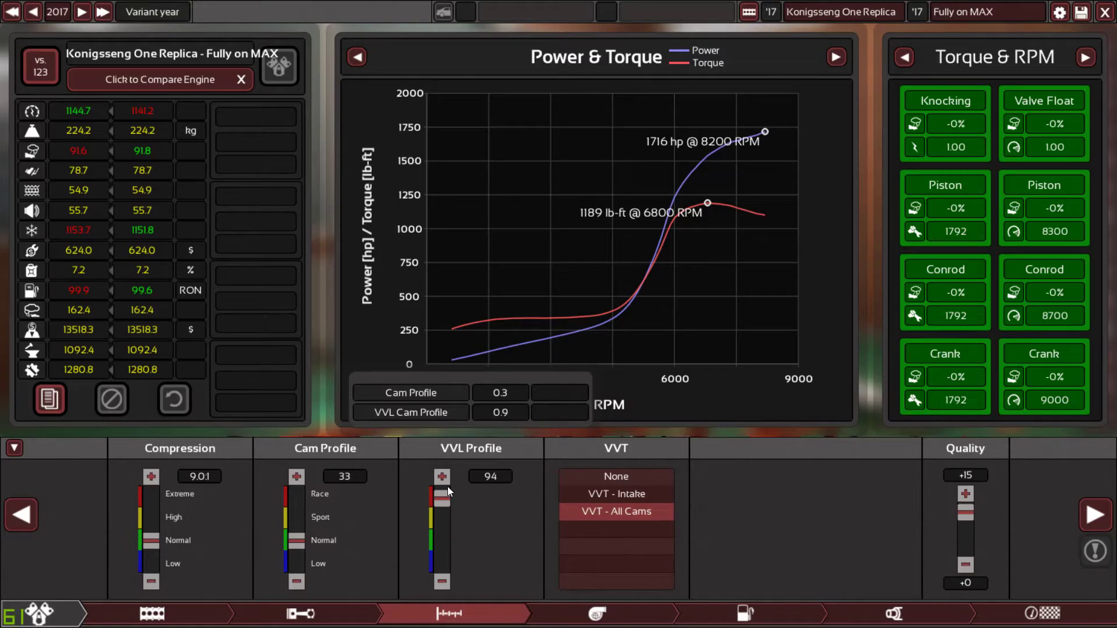
pyautogui.click(448, 485)
pyautogui.click(448, 488)
pyautogui.click(448, 488)
pyautogui.click(448, 488)
pyautogui.click(448, 488)
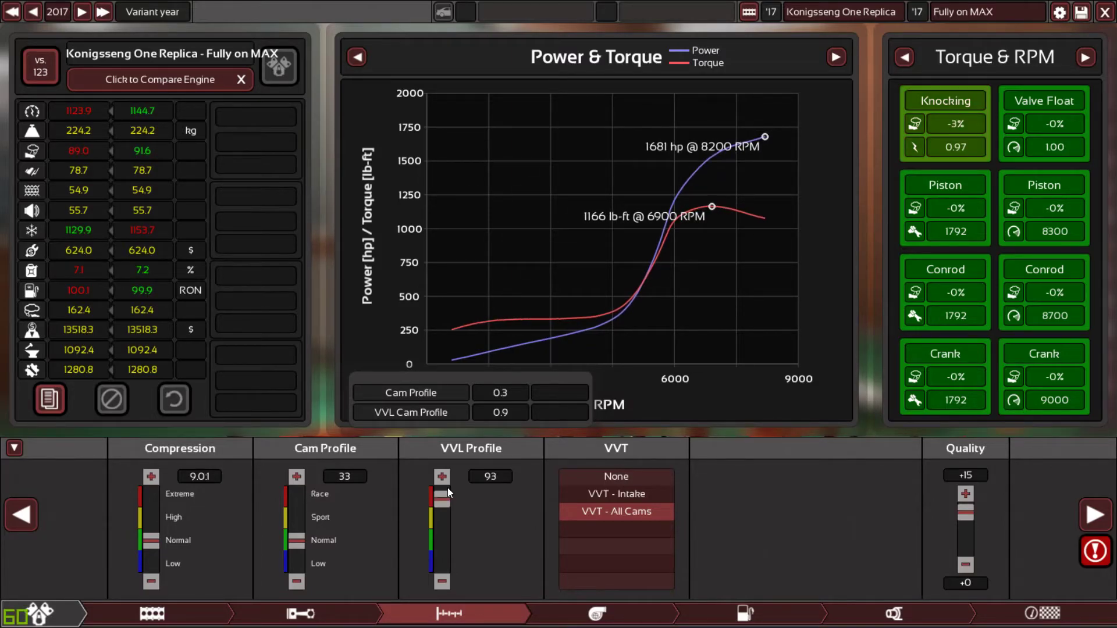
pyautogui.click(447, 487)
# Retard the ignition timing to 97.
pyautogui.click(746, 613)
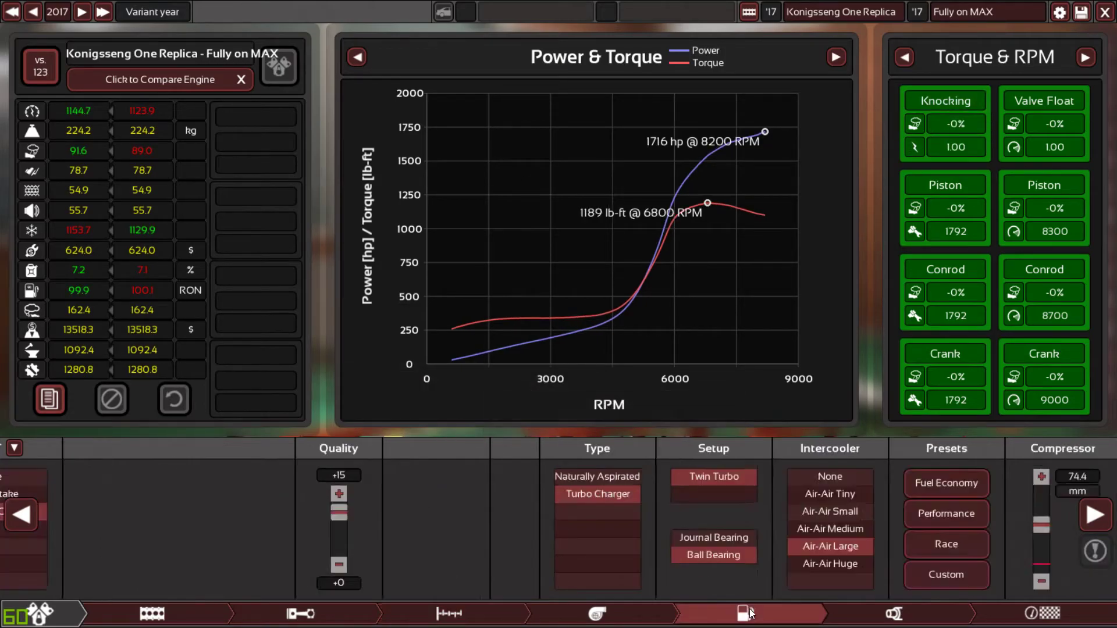
pyautogui.click(785, 517)
pyautogui.click(785, 517)
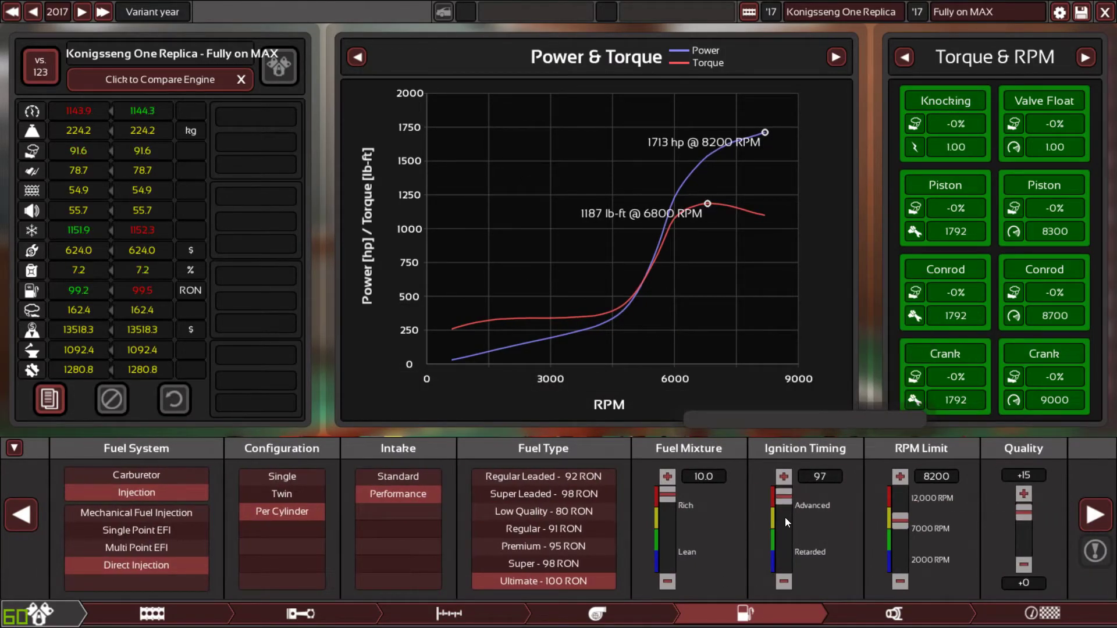
# Settle the VVL profile at 93, reaching 1716 hp and 1190 lb-ft.
pyautogui.click(507, 621)
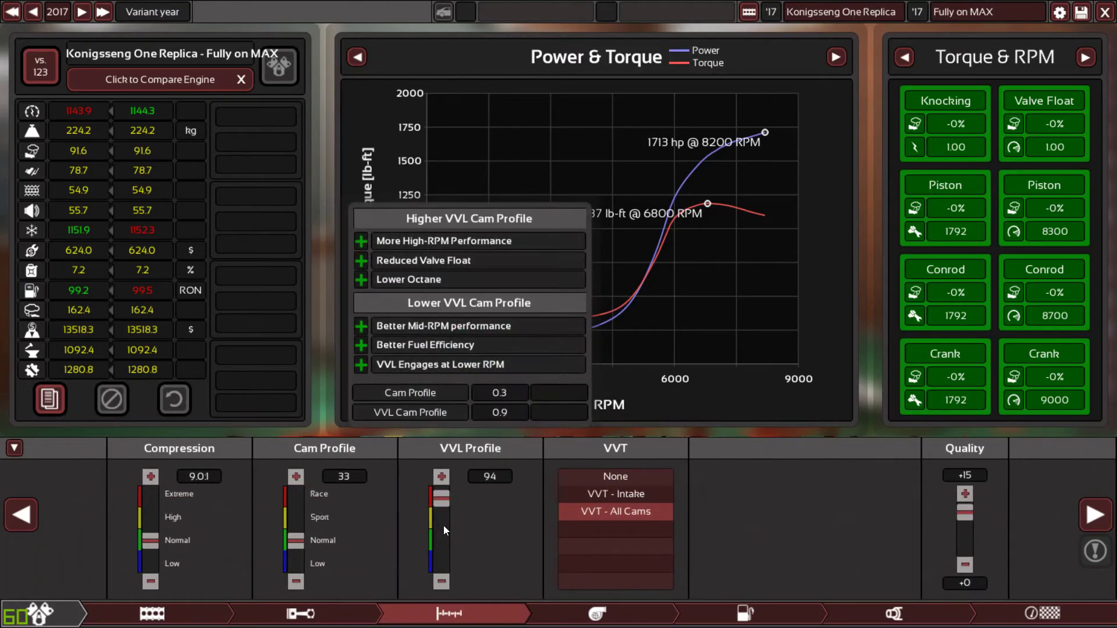
pyautogui.click(444, 525)
pyautogui.click(444, 525)
pyautogui.scroll(2, 445, 526)
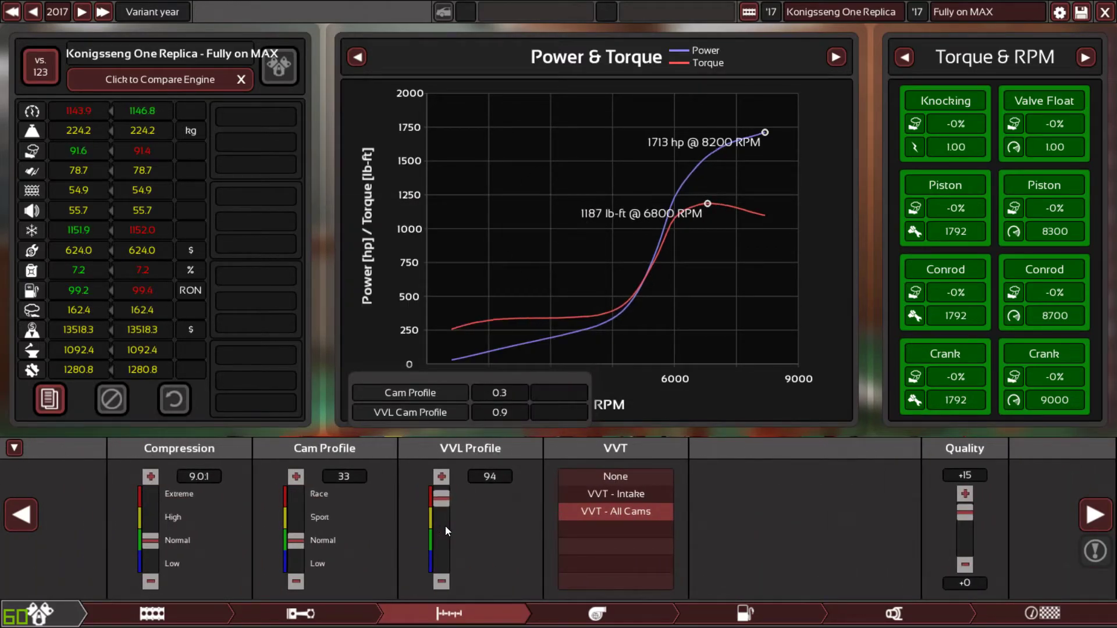
pyautogui.click(444, 526)
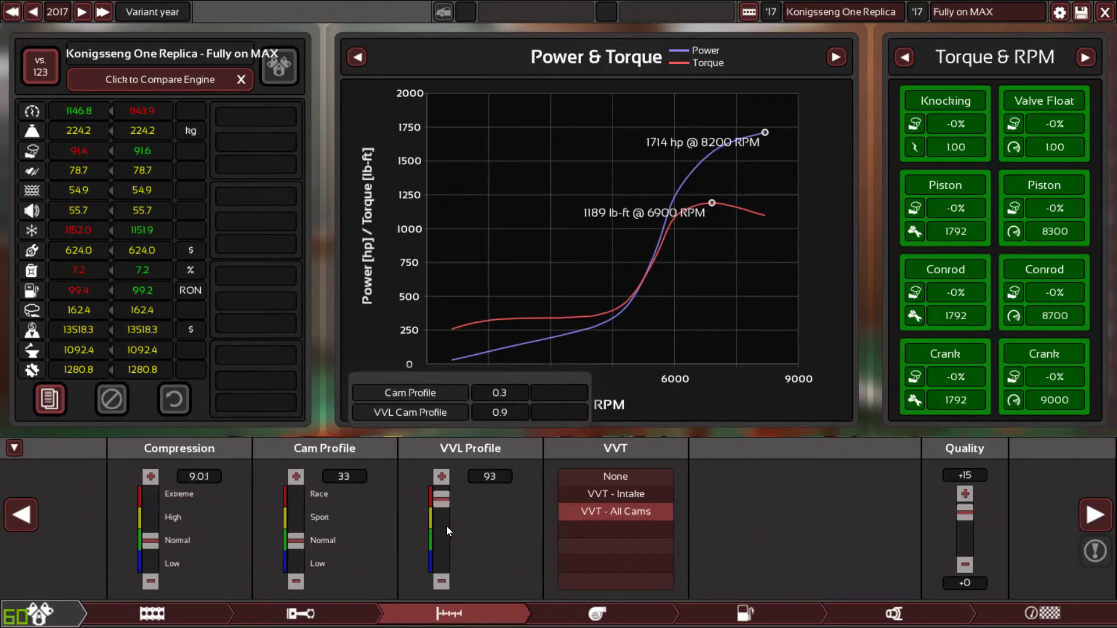
pyautogui.click(746, 613)
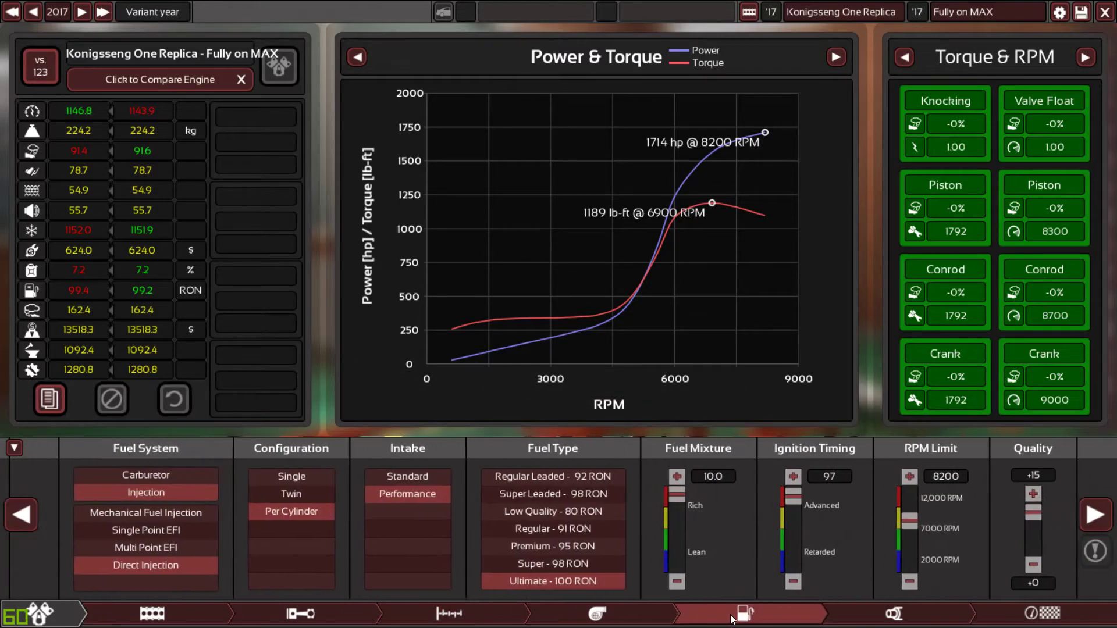
pyautogui.scroll(1, 783, 544)
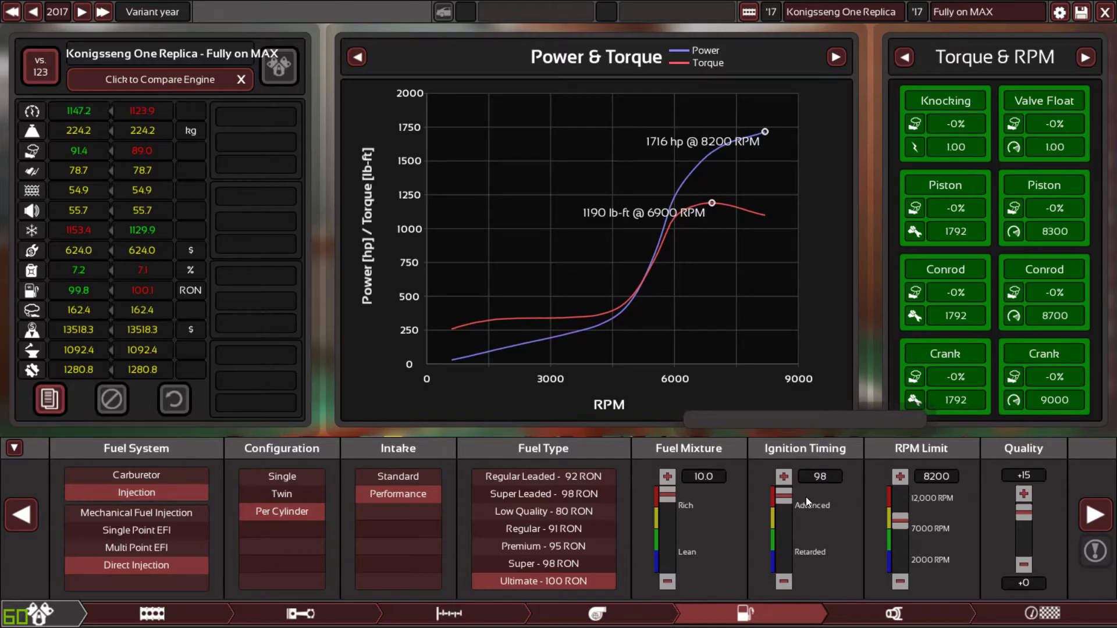
pyautogui.click(450, 614)
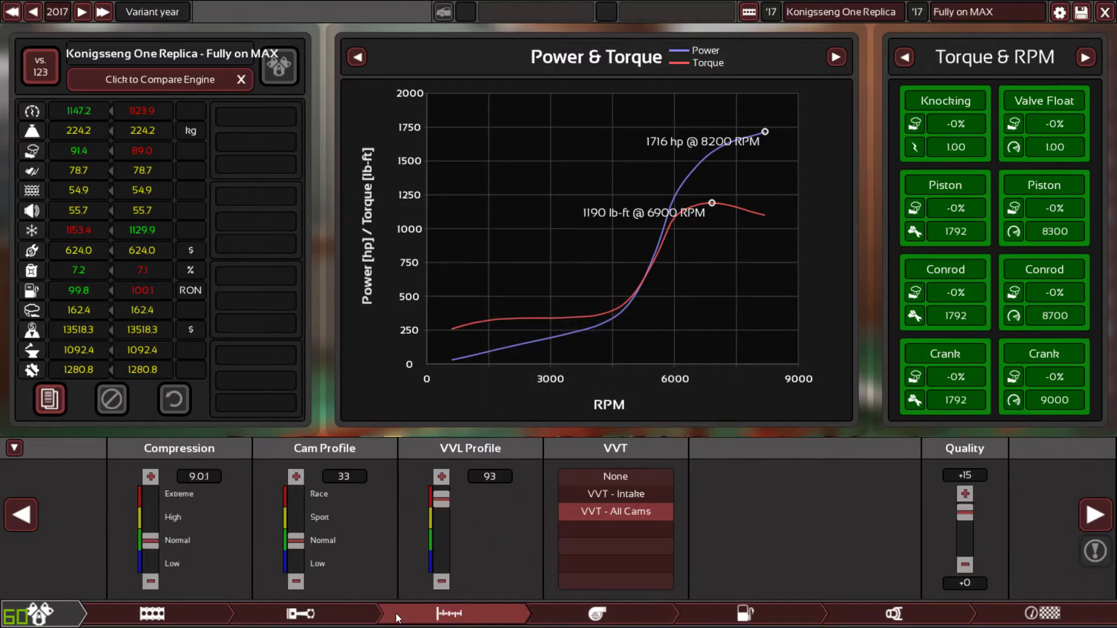
# Review the top-end settings: 9.01 compression, cam 33, VVL 93, VVT on all cams.
pyautogui.click(314, 604)
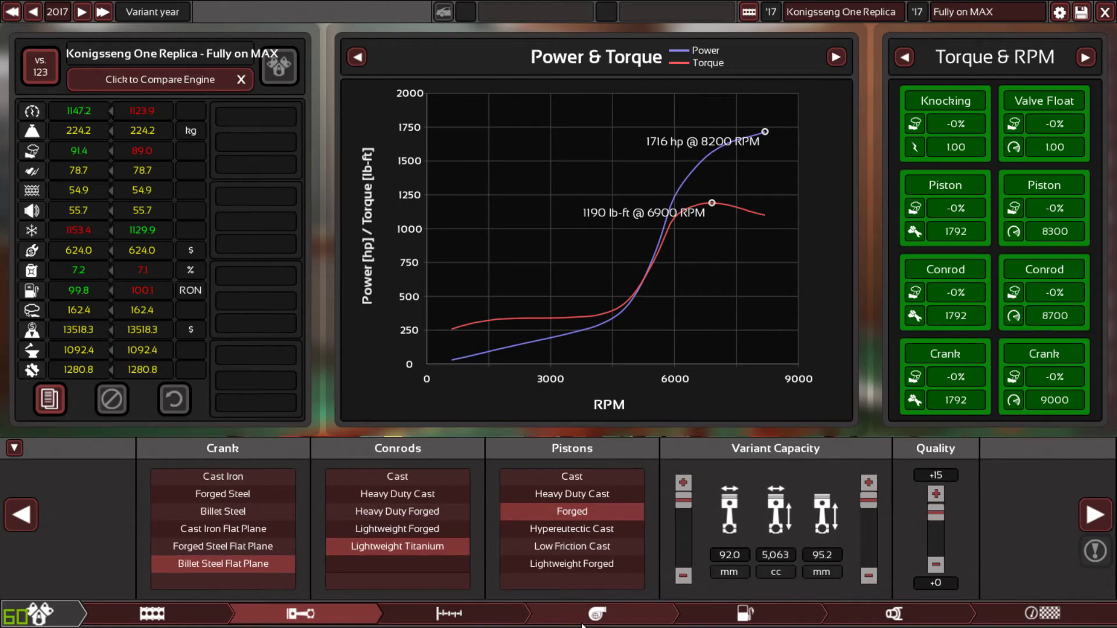
pyautogui.click(418, 618)
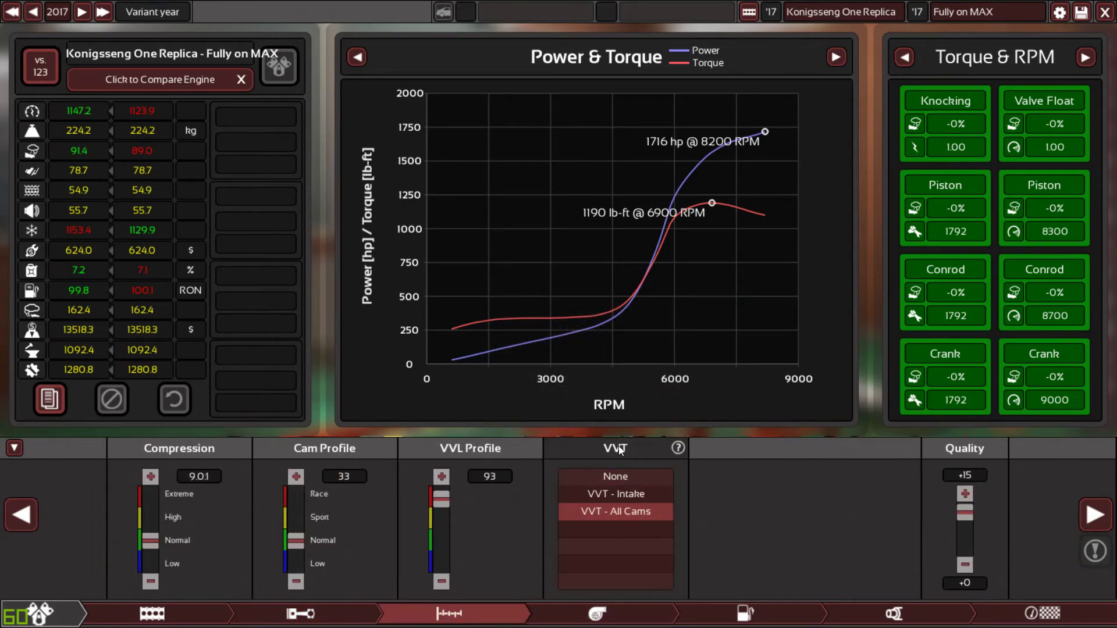
pyautogui.moveTo(619, 448)
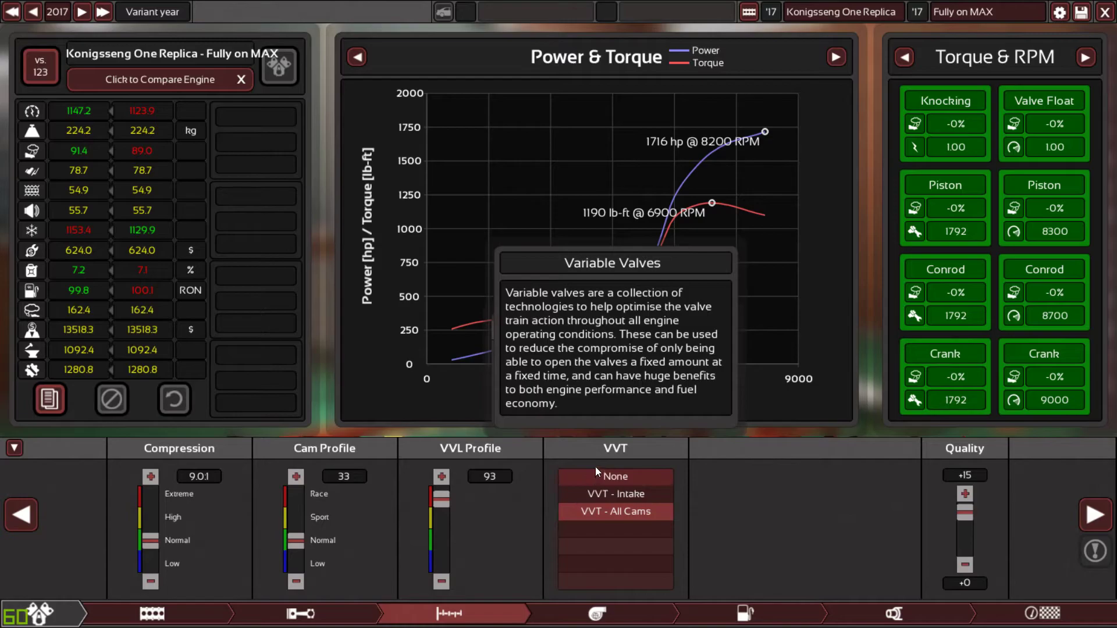
pyautogui.moveTo(611, 503)
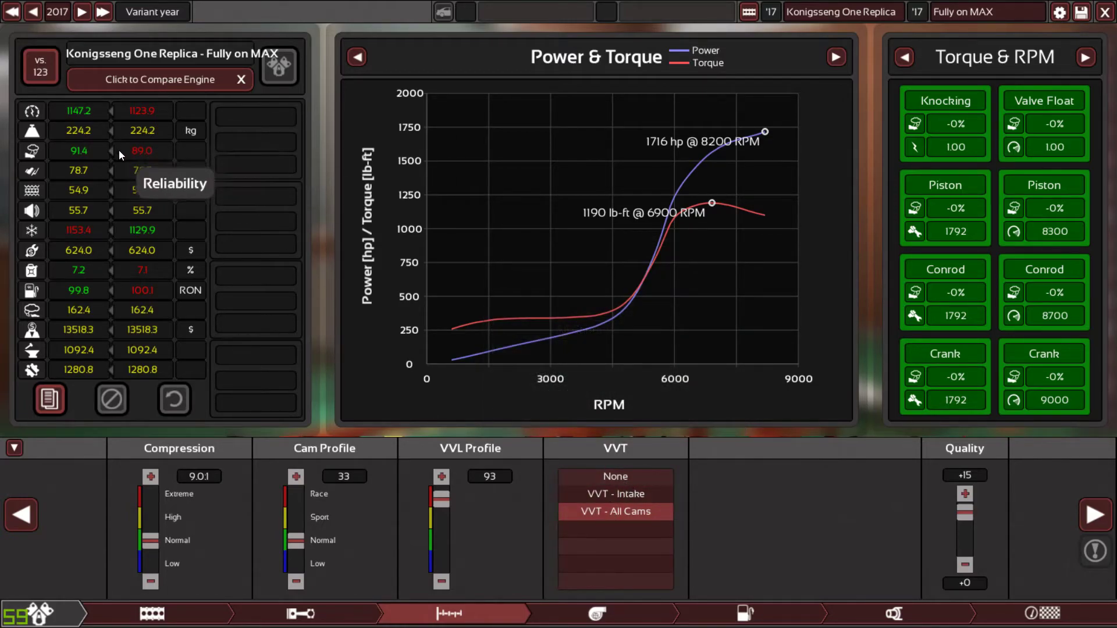
pyautogui.moveTo(651, 512)
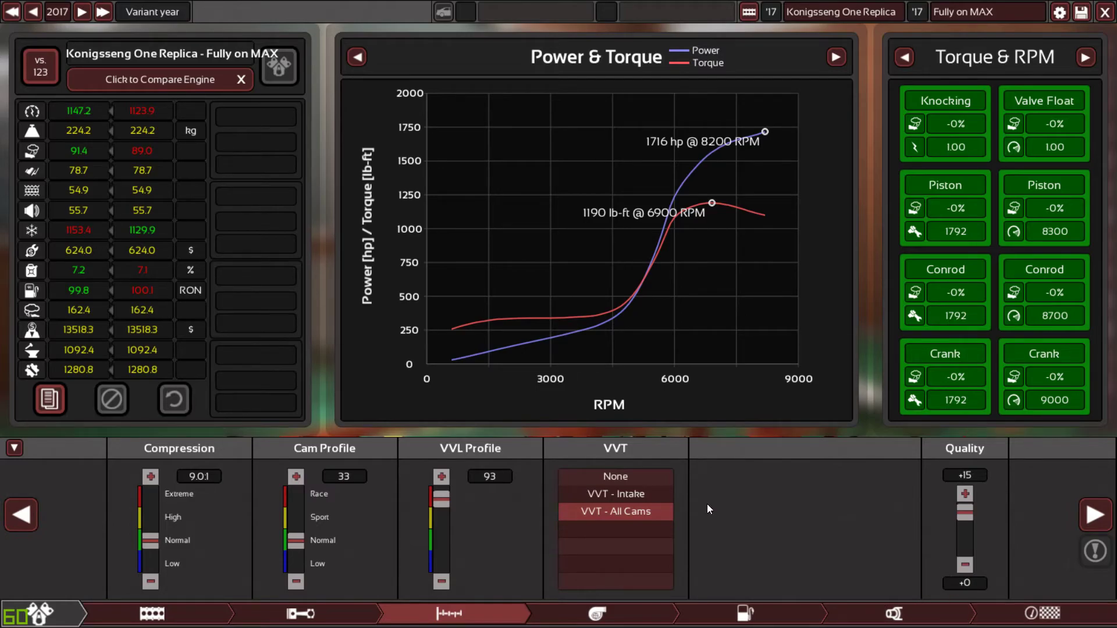
# Collapse the statistics panels and orbit the 1715.6 hp V8 on the dyno from several angles.
pyautogui.click(970, 615)
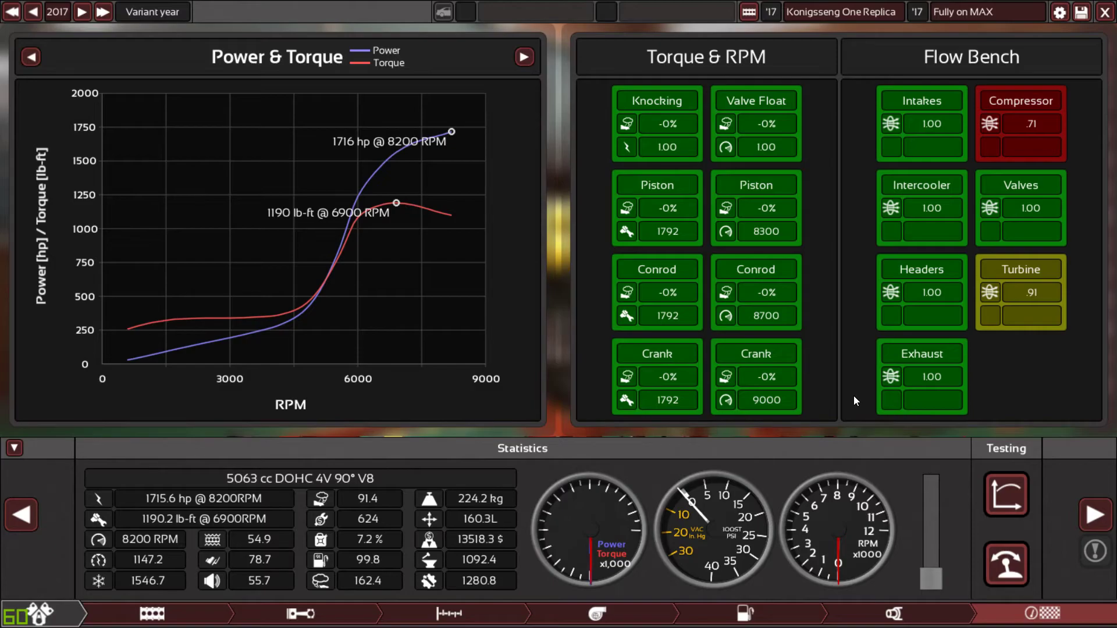
pyautogui.click(15, 449)
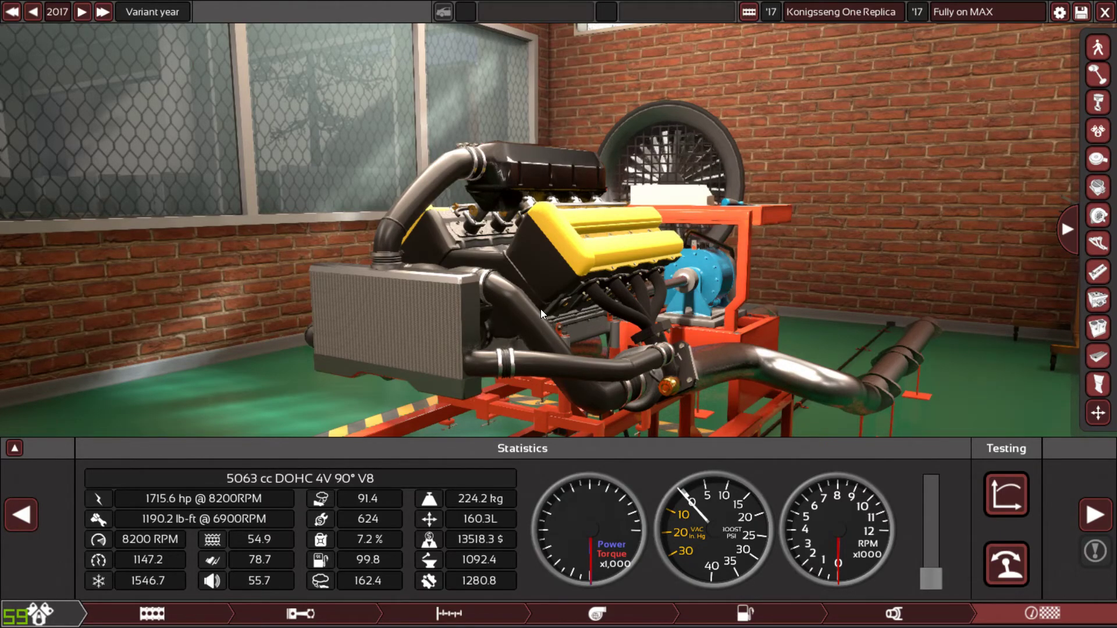
pyautogui.moveTo(540, 315)
pyautogui.mouseDown()
pyautogui.moveTo(695, 317)
pyautogui.moveTo(517, 310)
pyautogui.mouseUp()
pyautogui.moveTo(436, 315)
pyautogui.mouseDown()
pyautogui.moveTo(532, 249)
pyautogui.moveTo(672, 283)
pyautogui.mouseUp()
pyautogui.moveTo(585, 288)
pyautogui.mouseDown()
pyautogui.moveTo(811, 236)
pyautogui.moveTo(633, 328)
pyautogui.moveTo(536, 323)
pyautogui.mouseUp()
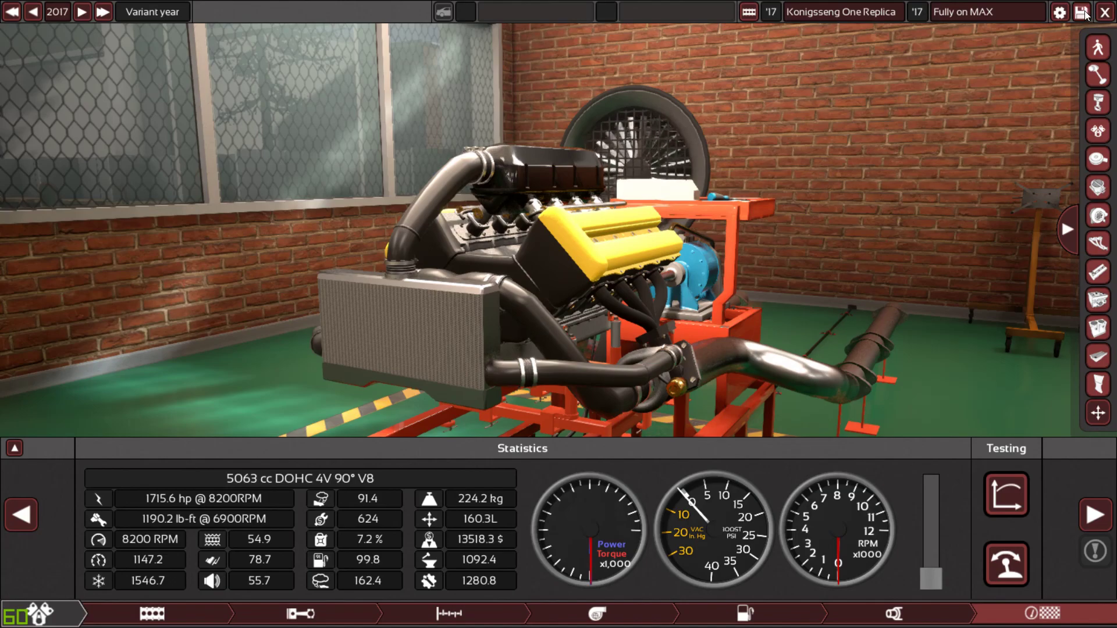
pyautogui.moveTo(698, 175); pyautogui.dragTo(761, 170)
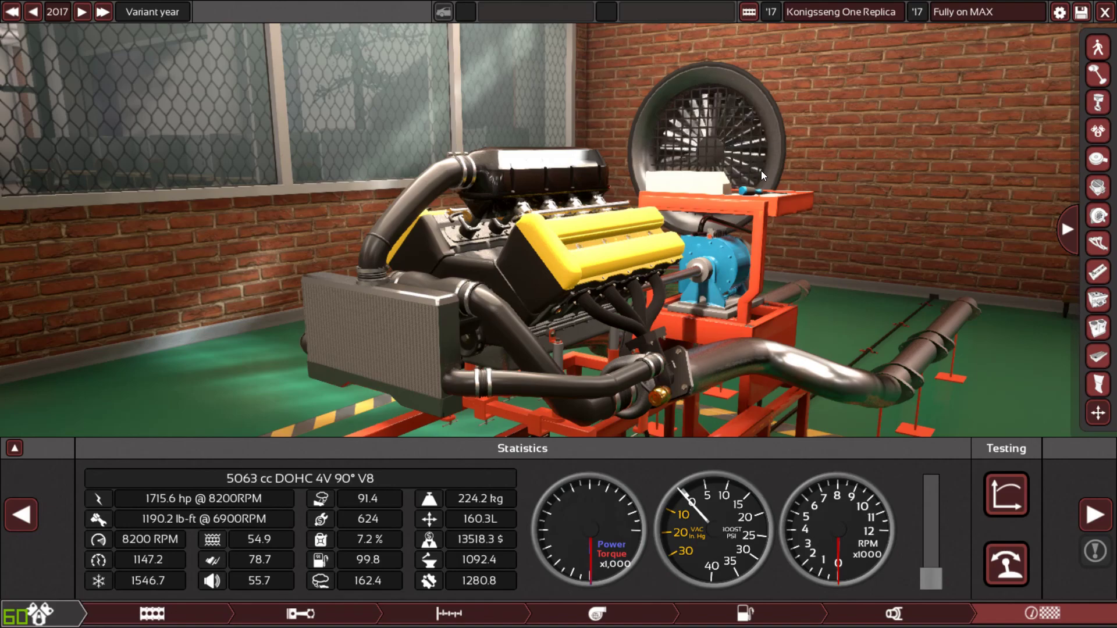